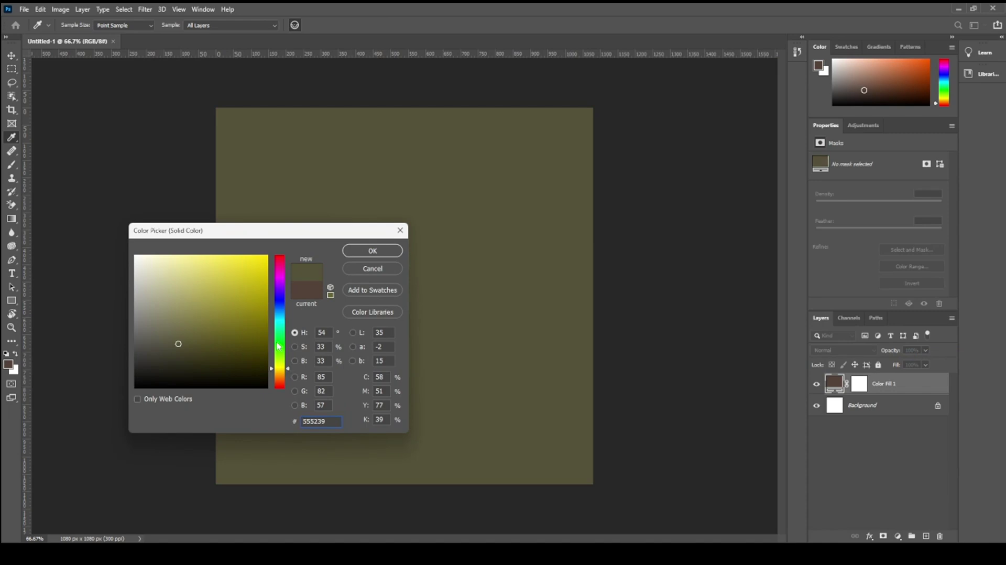
# Step: Set the solid color fill layer to a bright yellowish green
pyautogui.moveTo(181, 346); pyautogui.dragTo(239, 296)
pyautogui.click(373, 251)
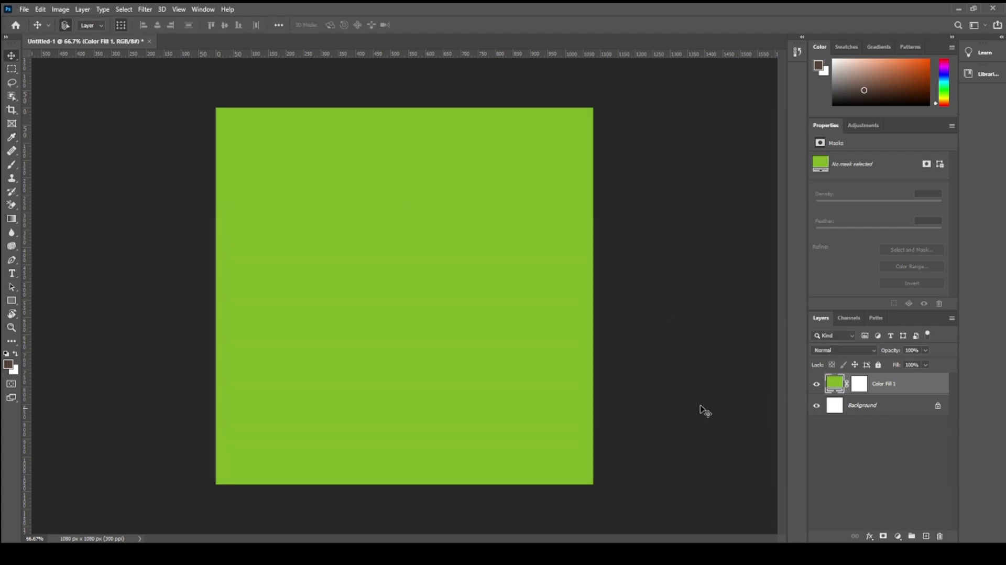
# Step: Add a new empty layer and marquee-select a full-height strip about 333 px wide along the canvas's left edge
pyautogui.click(927, 536)
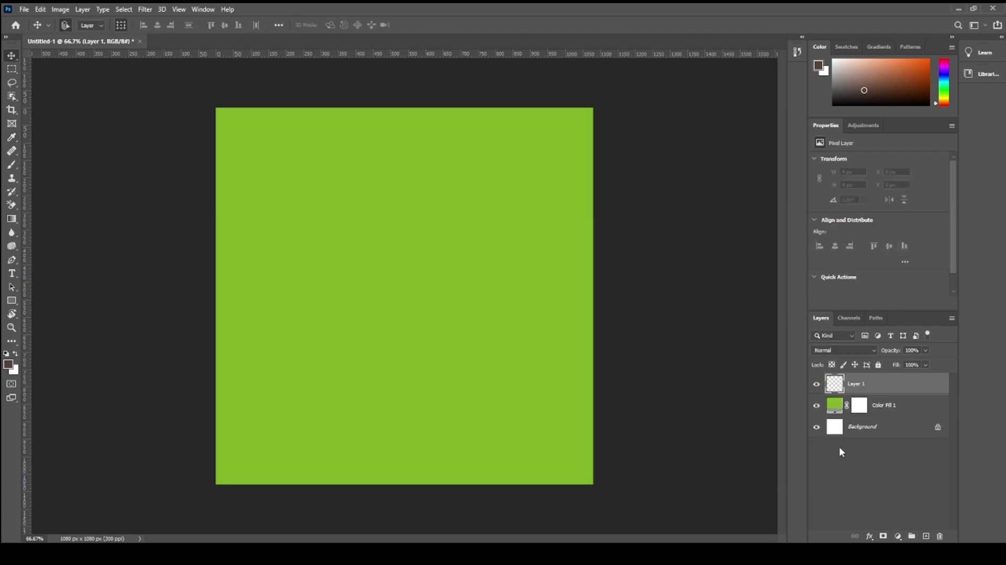
pyautogui.click(11, 69)
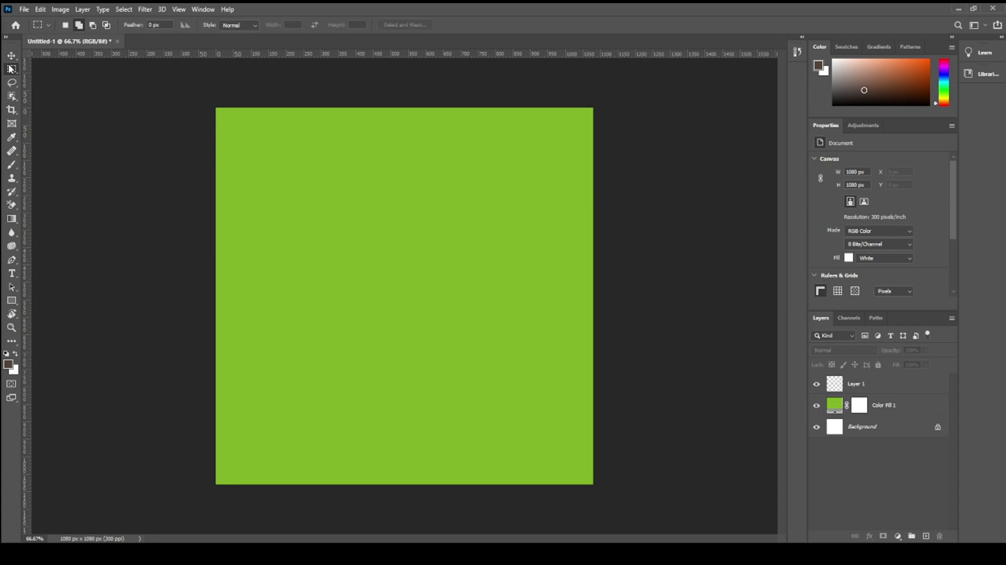
pyautogui.moveTo(240, 172); pyautogui.dragTo(333, 485)
# Step: Choose the Foreground to Background preset from the Basics group for the Gradient tool
pyautogui.click(11, 220)
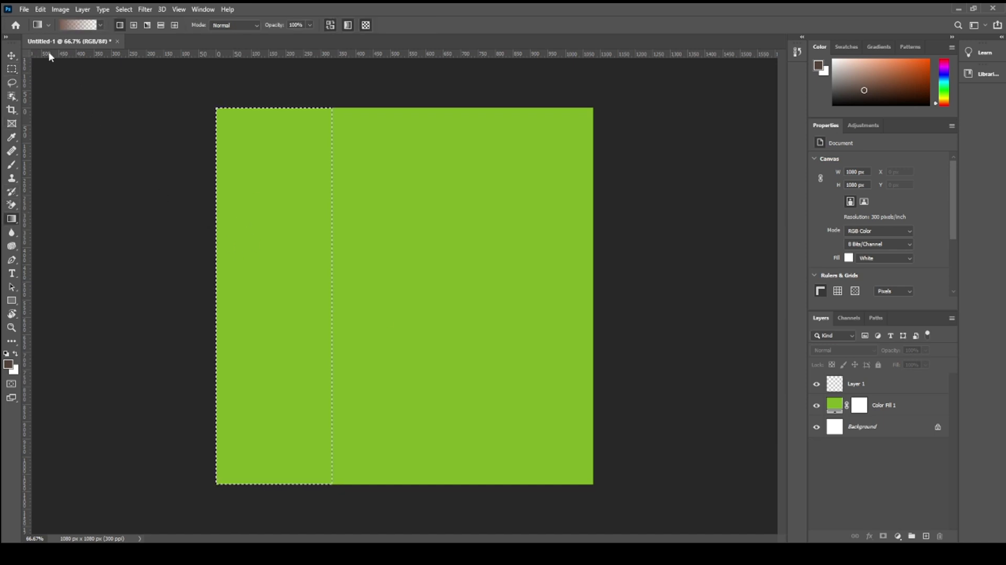
pyautogui.click(100, 25)
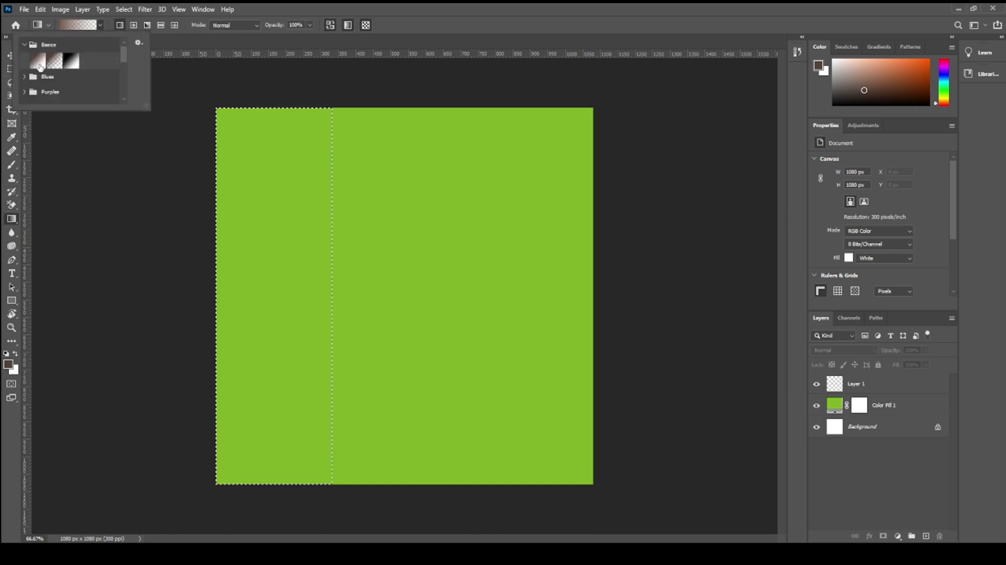
pyautogui.click(40, 66)
pyautogui.click(24, 77)
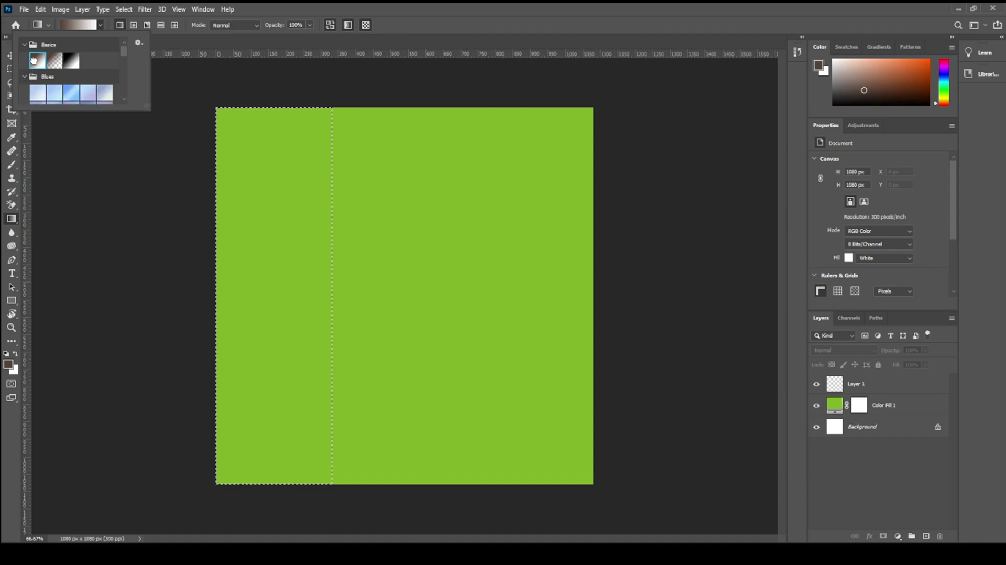
# Step: Edit the gradient so its first stop uses color 694531 and its white stop sits at location 99%
pyautogui.click(77, 26)
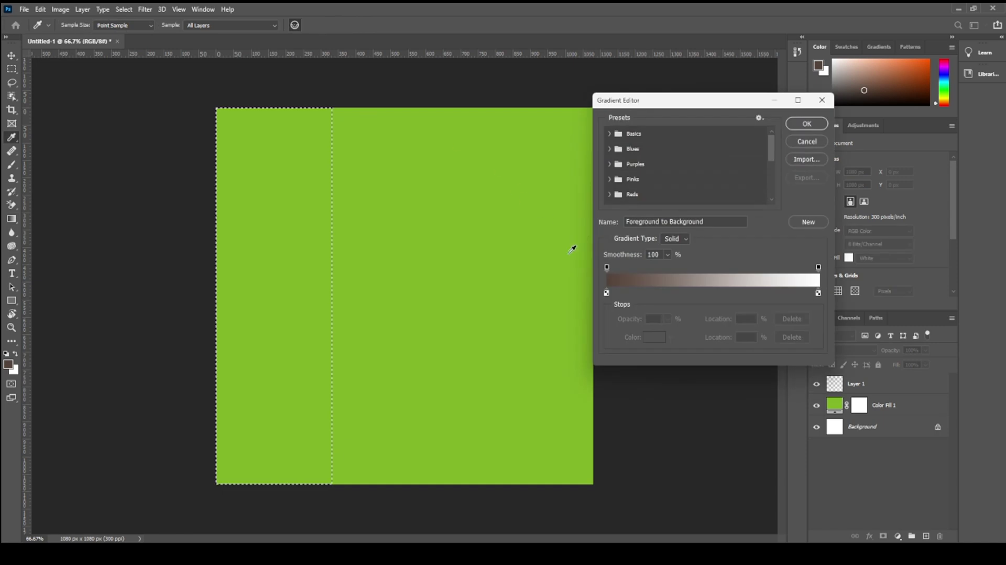
pyautogui.click(607, 293)
pyautogui.click(655, 338)
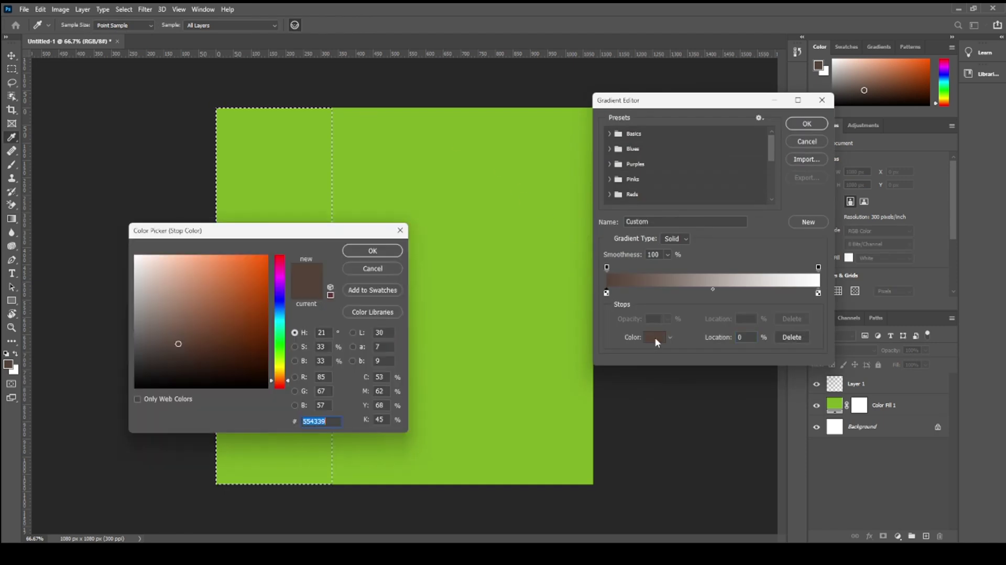
pyautogui.click(206, 333)
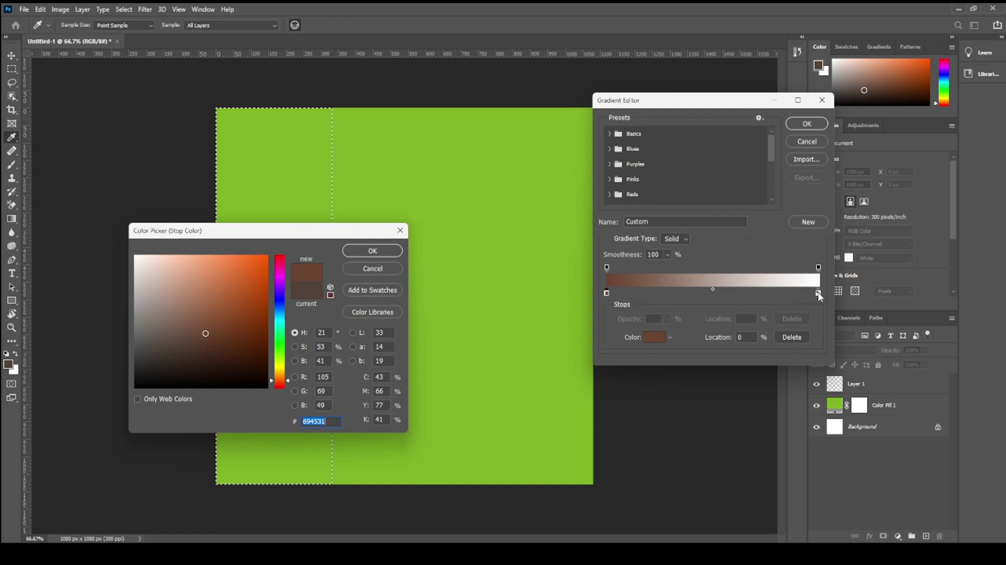
pyautogui.click(372, 251)
pyautogui.moveTo(819, 293); pyautogui.dragTo(815, 294)
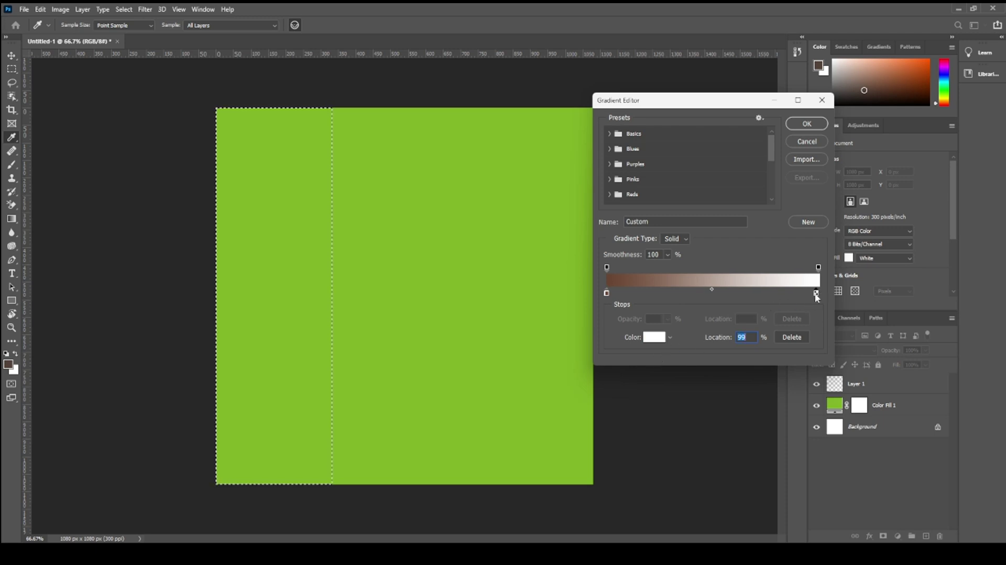
pyautogui.click(807, 124)
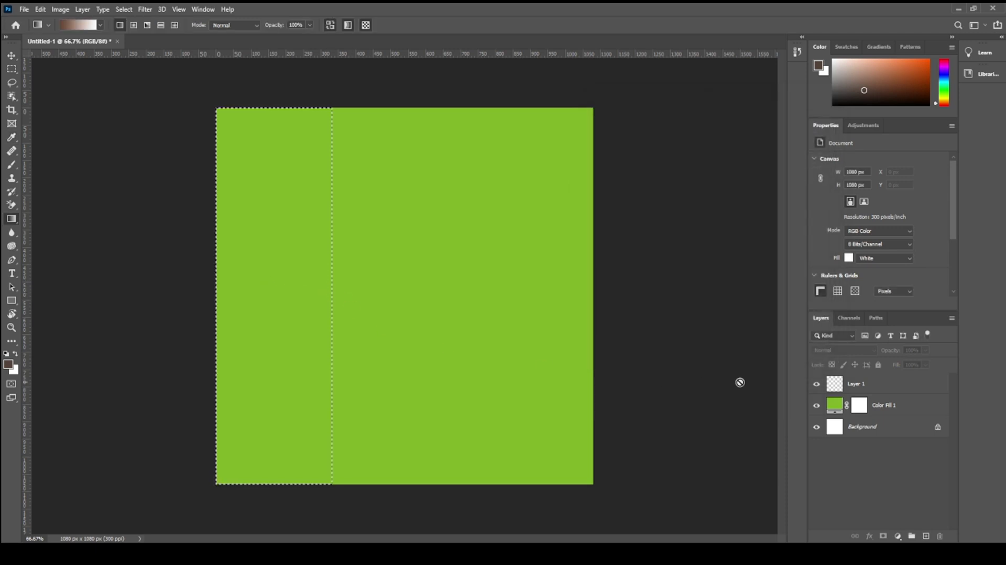
# Step: Fill the selected strip on Layer 1 with a horizontal brown-to-white gradient, redrawing it so brown covers more of the strip
pyautogui.click(861, 385)
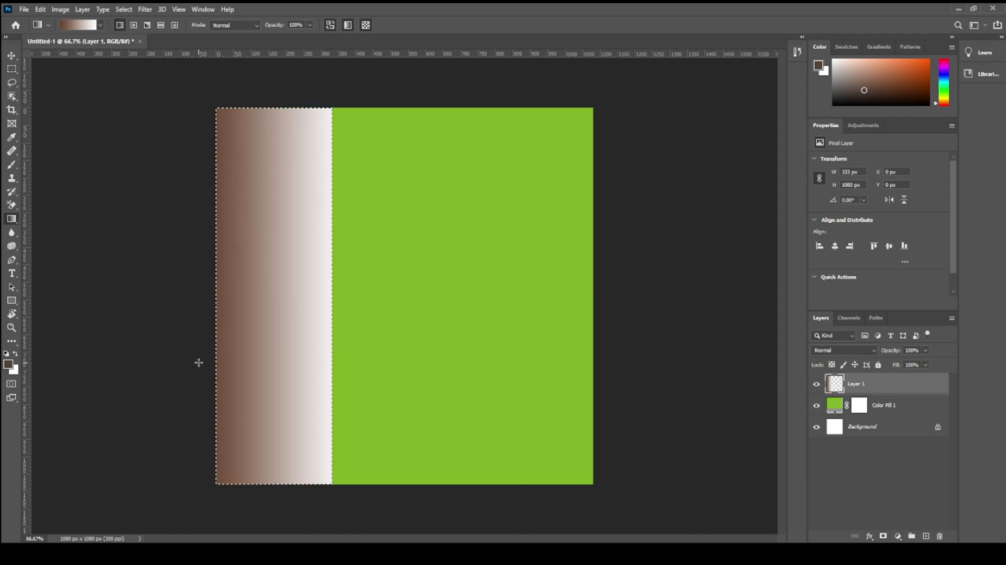
pyautogui.hotkey('ctrl', 'z')
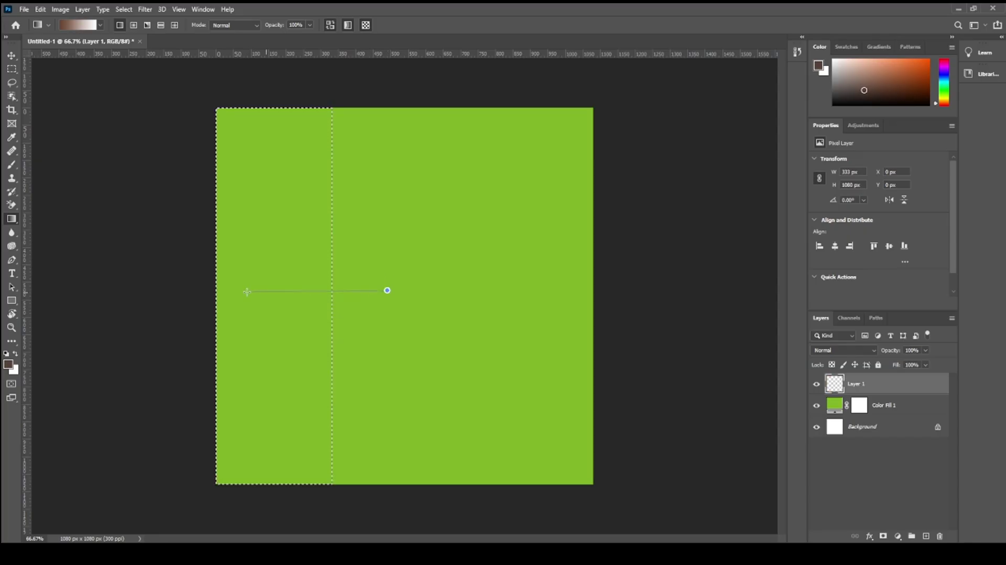
pyautogui.moveTo(247, 292); pyautogui.dragTo(252, 297)
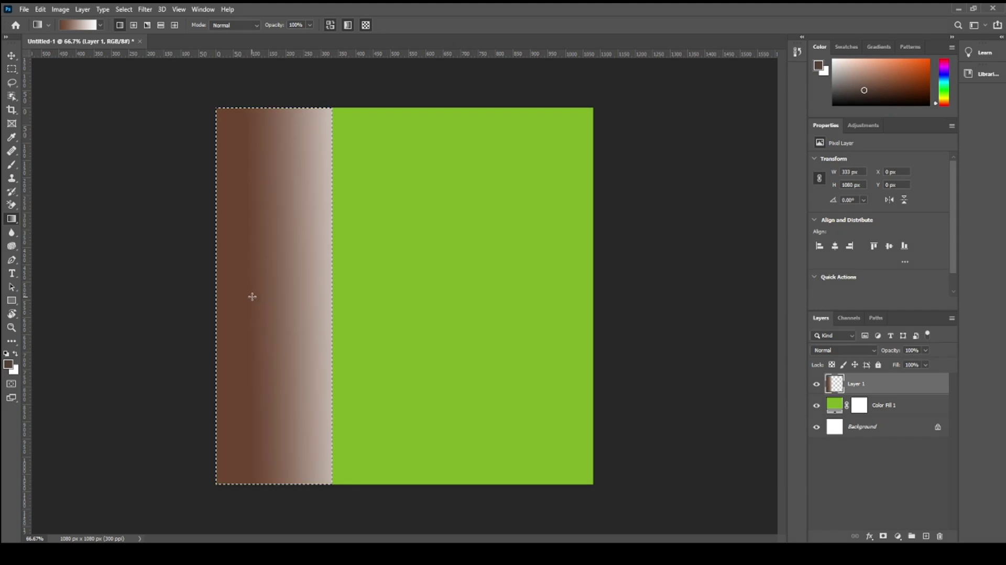
# Step: Deselect the strip and lower the opacity of Layer 1 to 48%
pyautogui.click(12, 57)
pyautogui.click(702, 160)
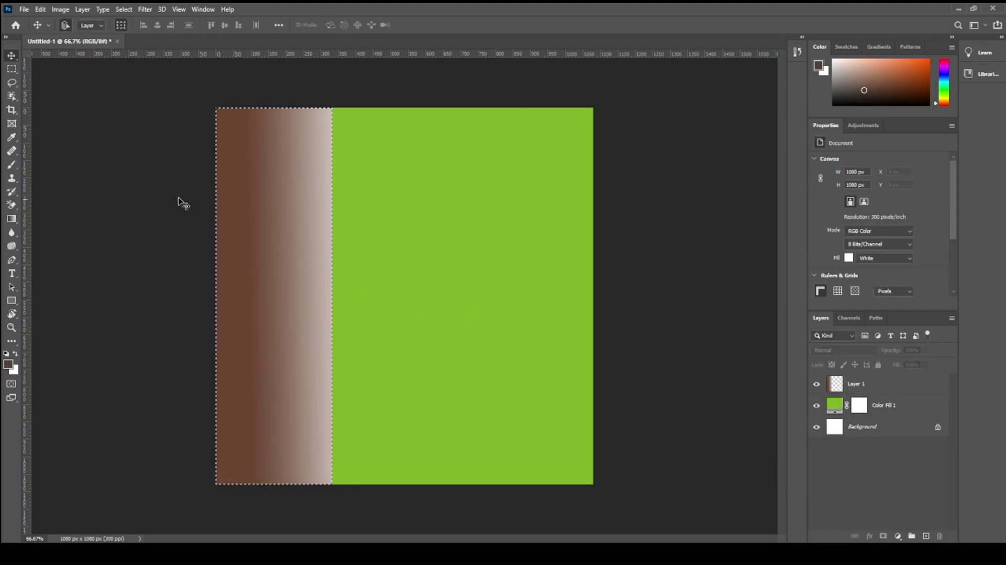
pyautogui.click(882, 383)
pyautogui.moveTo(906, 368); pyautogui.dragTo(903, 367)
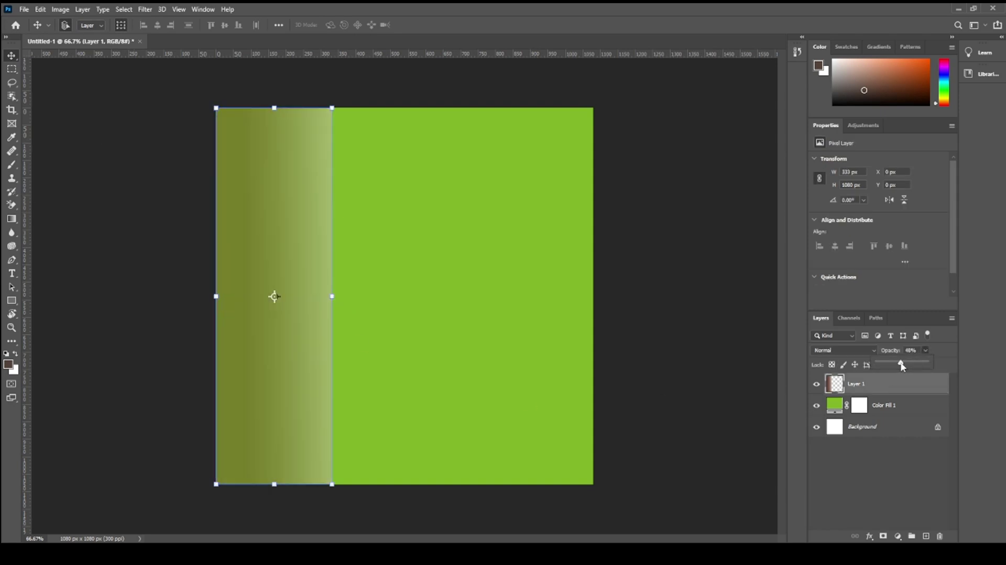
pyautogui.click(645, 348)
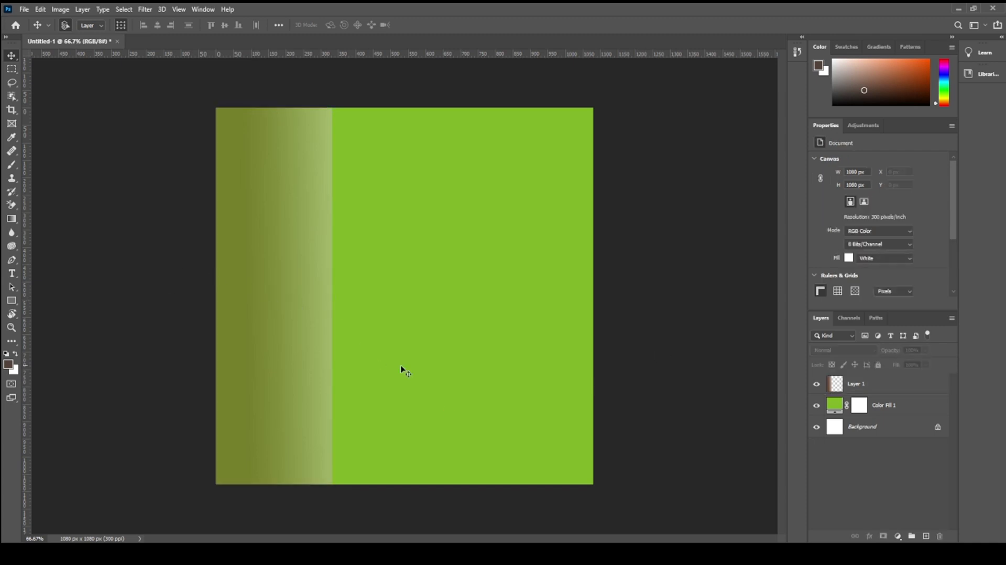
# Step: Change the Color Fill 1 layer to a darker, muted green
pyautogui.click(502, 344)
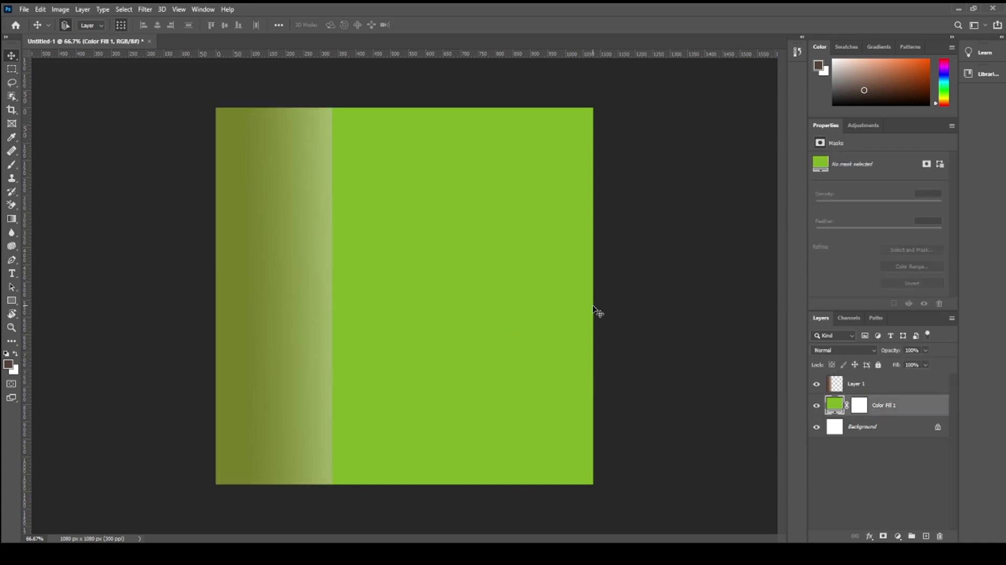
pyautogui.doubleClick(839, 412)
pyautogui.click(326, 180)
pyautogui.click(341, 187)
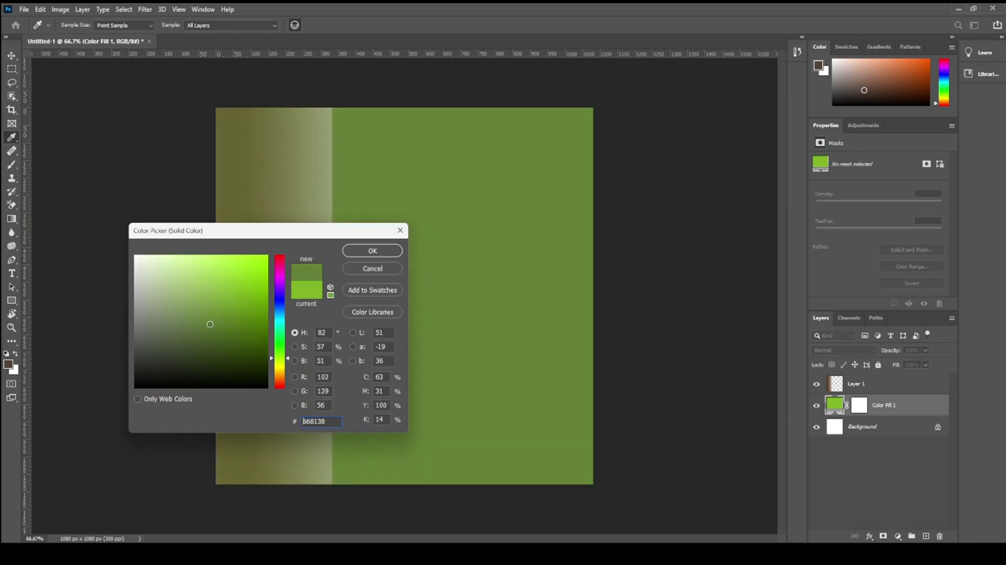
pyautogui.moveTo(210, 325)
pyautogui.mouseDown()
pyautogui.moveTo(225, 330)
pyautogui.moveTo(217, 338)
pyautogui.moveTo(203, 316)
pyautogui.moveTo(194, 323)
pyautogui.mouseUp()
pyautogui.click(373, 251)
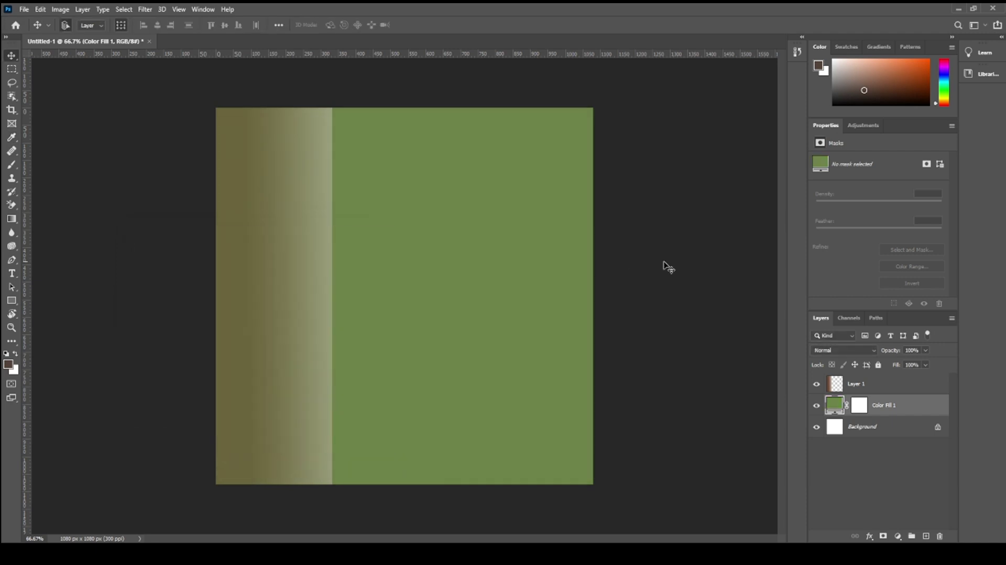
pyautogui.click(668, 267)
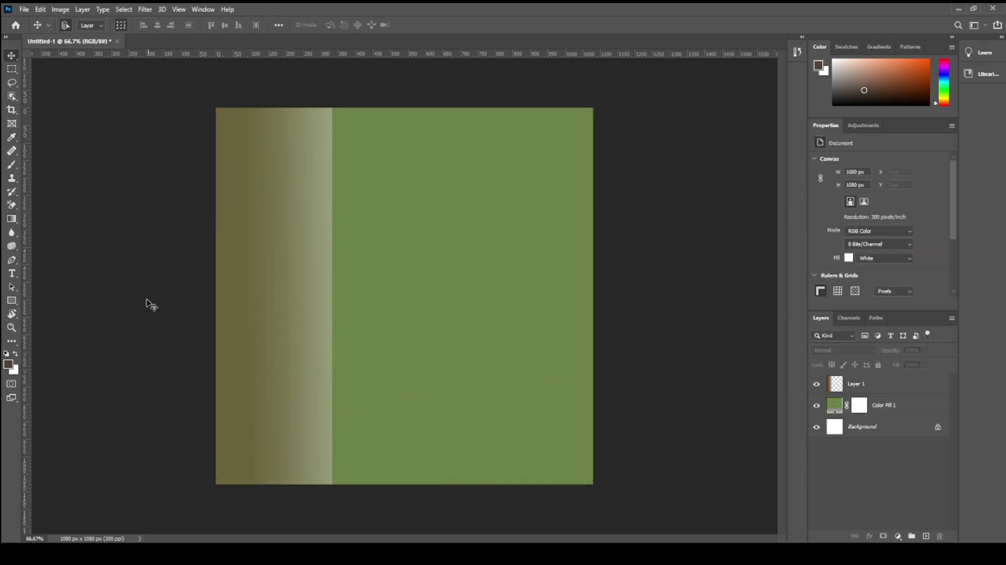
# Step: Set the gradient strip's blend mode to Lighten
pyautogui.click(317, 346)
pyautogui.click(842, 351)
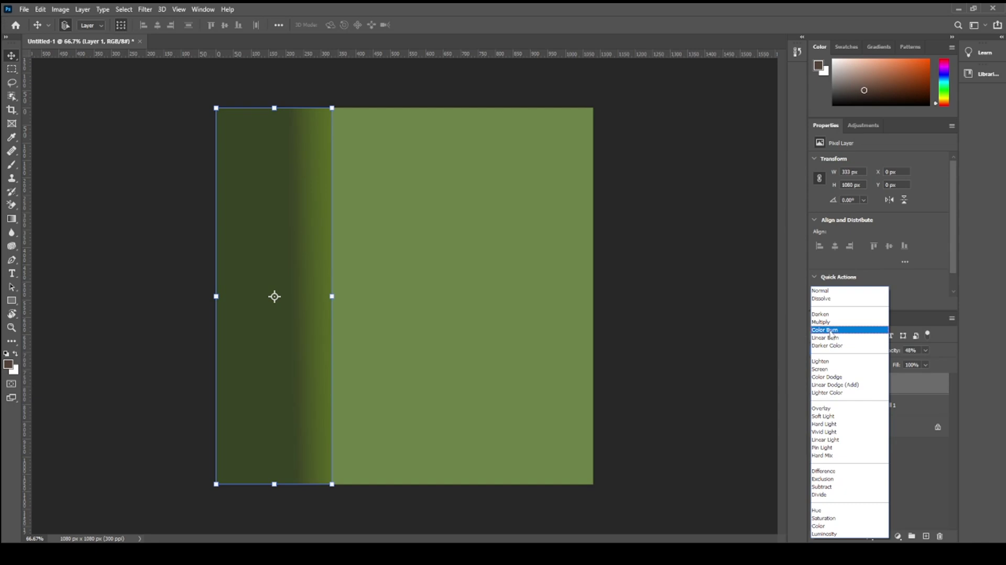
pyautogui.click(820, 361)
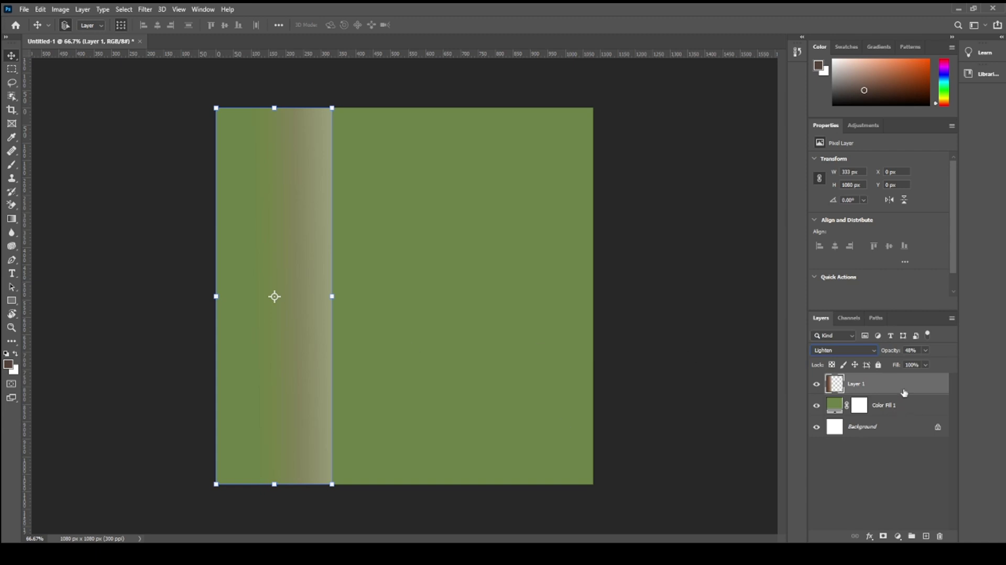
# Step: Set the gradient strip layer's fill to 58% and its opacity to 76%
pyautogui.click(926, 366)
pyautogui.moveTo(927, 383); pyautogui.dragTo(903, 384)
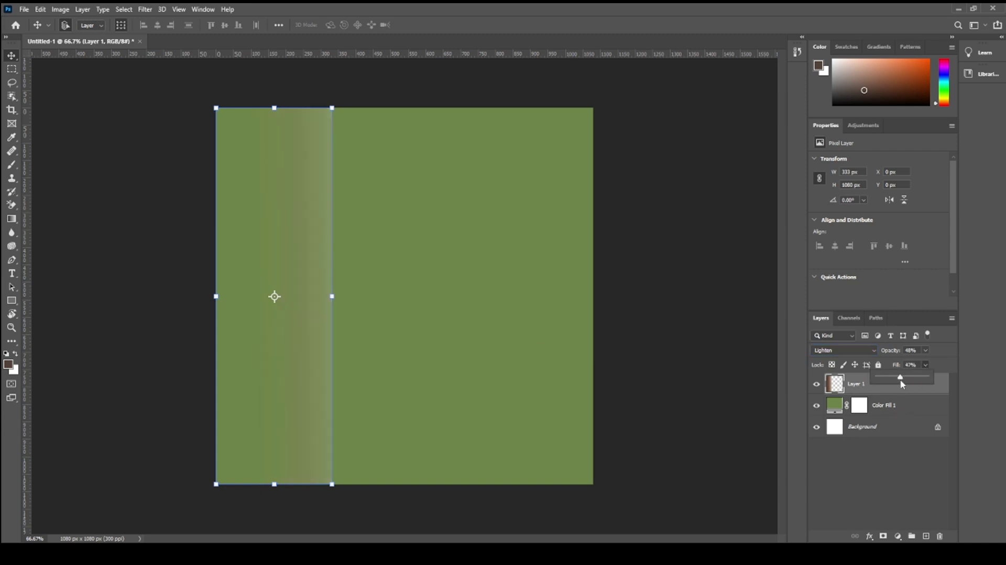
pyautogui.click(925, 350)
pyautogui.moveTo(930, 363); pyautogui.dragTo(936, 365)
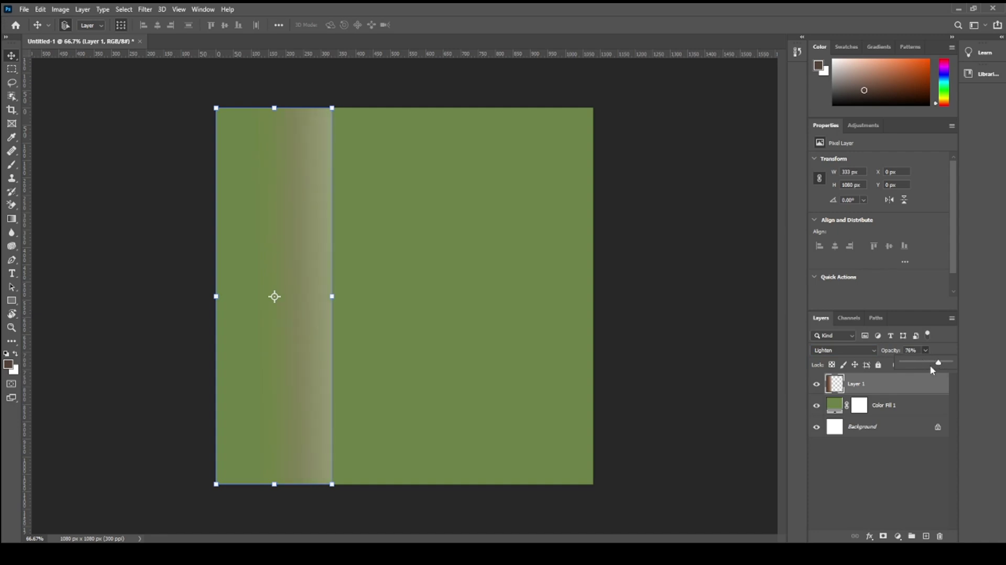
pyautogui.click(694, 364)
# Step: Skew the gradient strip by raising its right edge about 231 px so that its lower edge slants
pyautogui.click(281, 348)
pyautogui.hotkey('ctrl', 't')
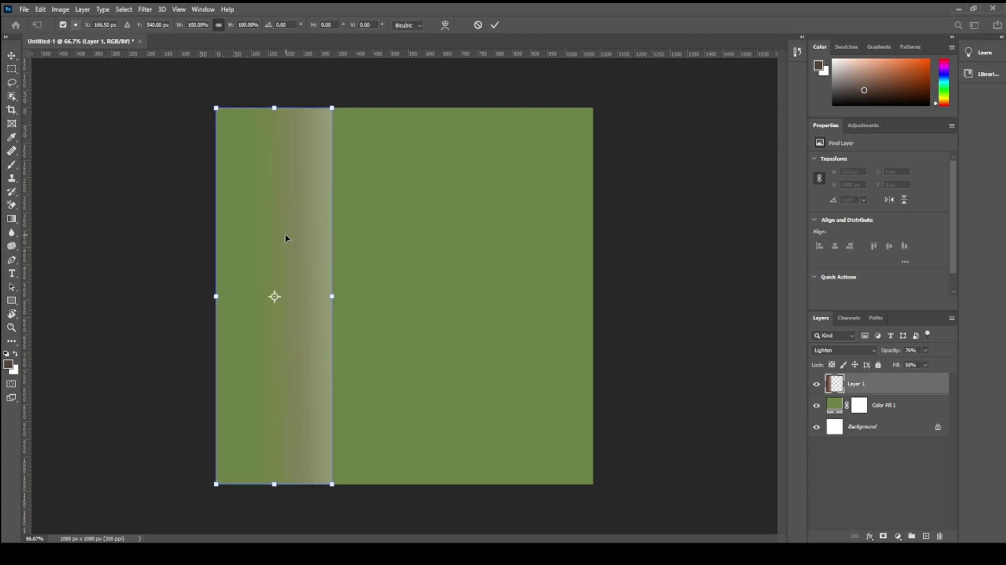
pyautogui.rightClick(282, 153)
pyautogui.click(301, 191)
pyautogui.moveTo(332, 297); pyautogui.dragTo(332, 215)
pyautogui.click(495, 25)
pyautogui.click(309, 451)
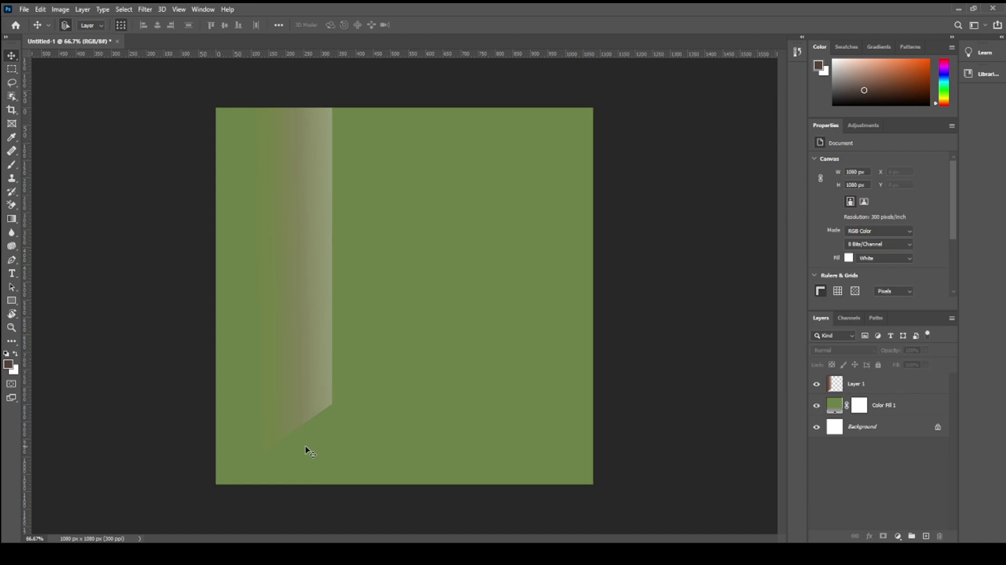
# Step: Move the skewed strip partly off the canvas's left edge to about X -205, Y -115 px and widen it to about 435 px
pyautogui.moveTo(318, 344); pyautogui.dragTo(255, 390)
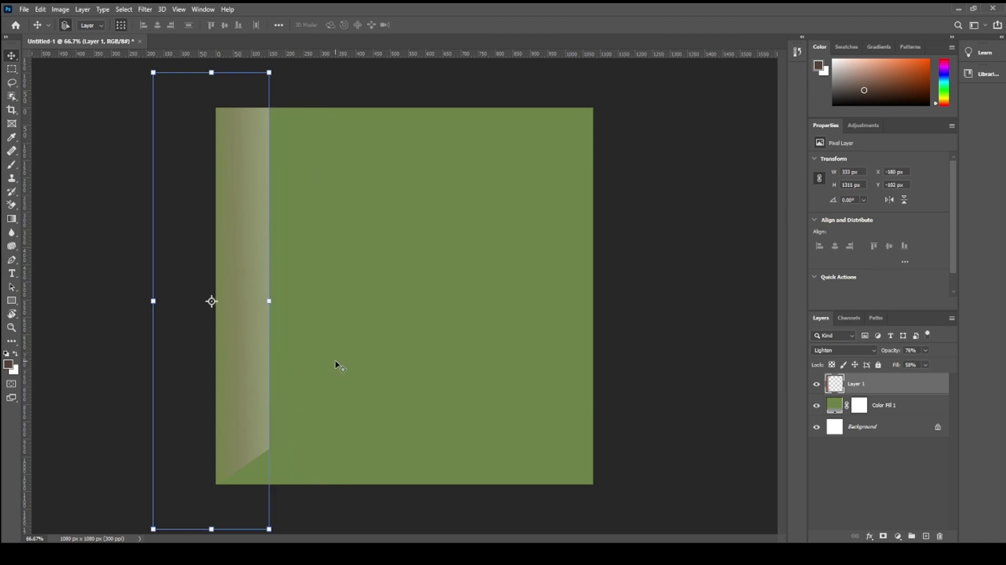
pyautogui.moveTo(270, 302); pyautogui.dragTo(305, 304)
pyautogui.moveTo(274, 355); pyautogui.dragTo(264, 350)
pyautogui.press('Return')
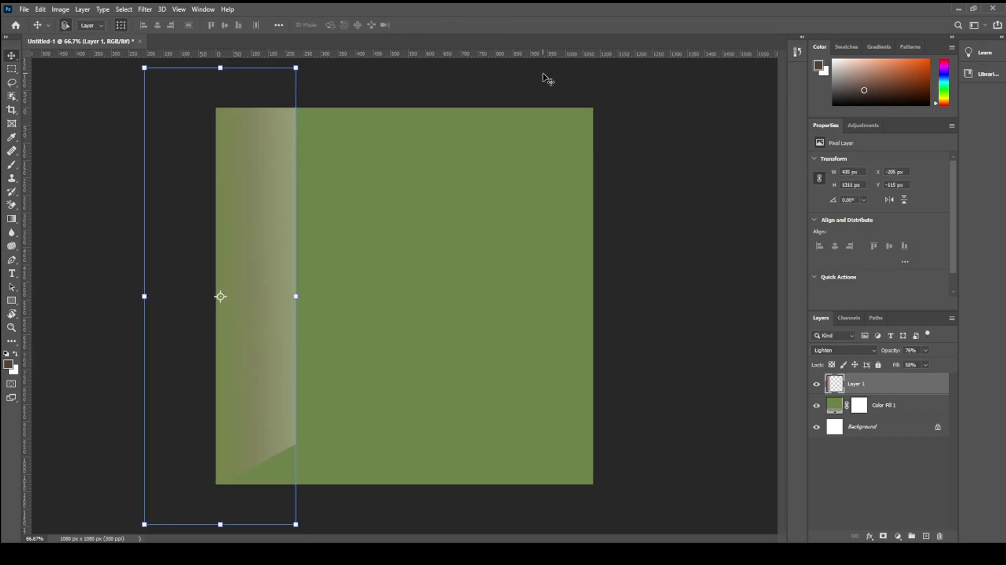
pyautogui.click(659, 256)
# Step: Widen the skewed strip to about 492 px and shift it left to about X -246 px
pyautogui.click(282, 367)
pyautogui.moveTo(296, 296); pyautogui.dragTo(316, 297)
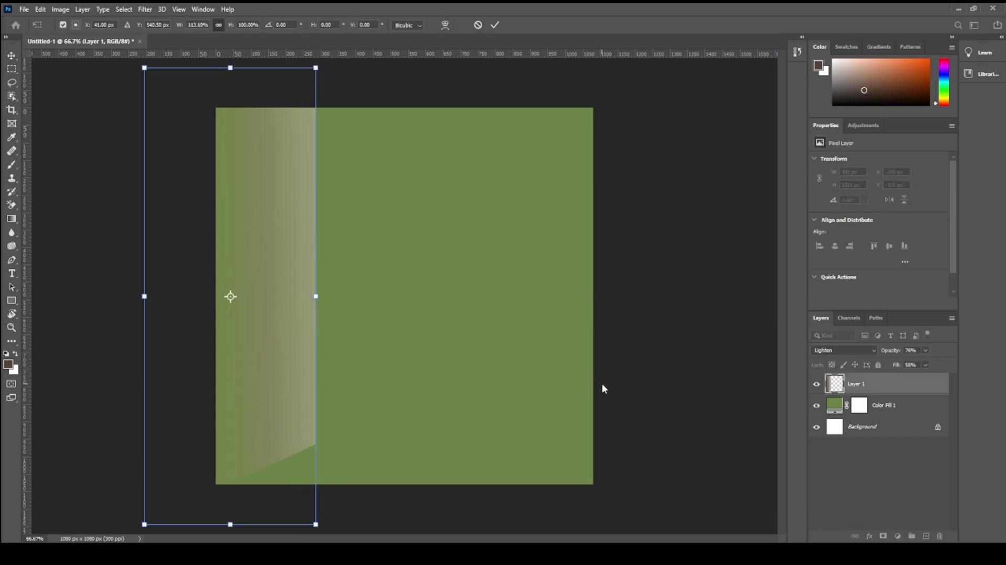
pyautogui.press('Return')
pyautogui.moveTo(290, 361); pyautogui.dragTo(277, 361)
pyautogui.click(607, 349)
pyautogui.click(267, 335)
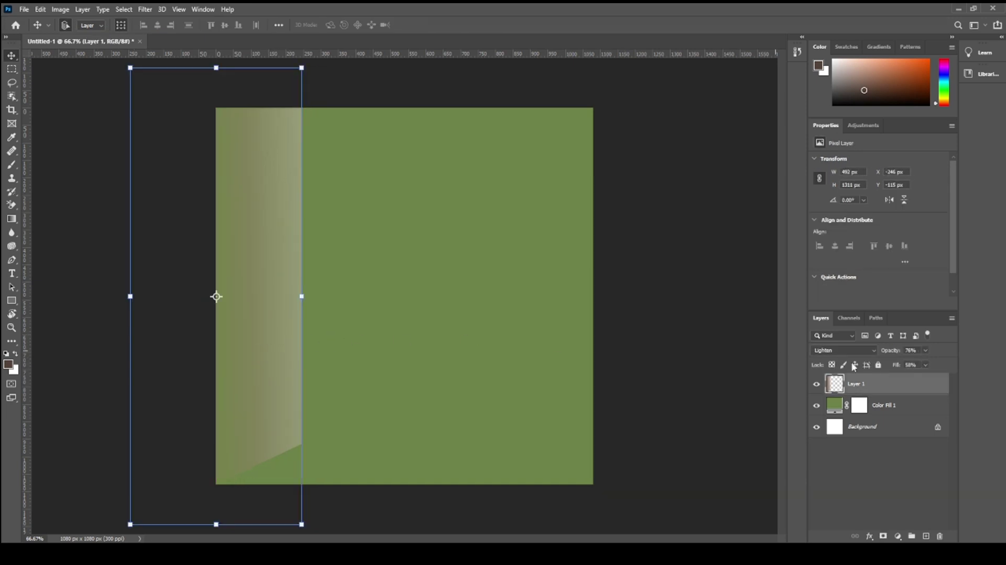
# Step: Duplicate the gradient strip, flip the copy horizontally and move it to the canvas's right edge at about X 834 px
pyautogui.moveTo(860, 384); pyautogui.dragTo(926, 535)
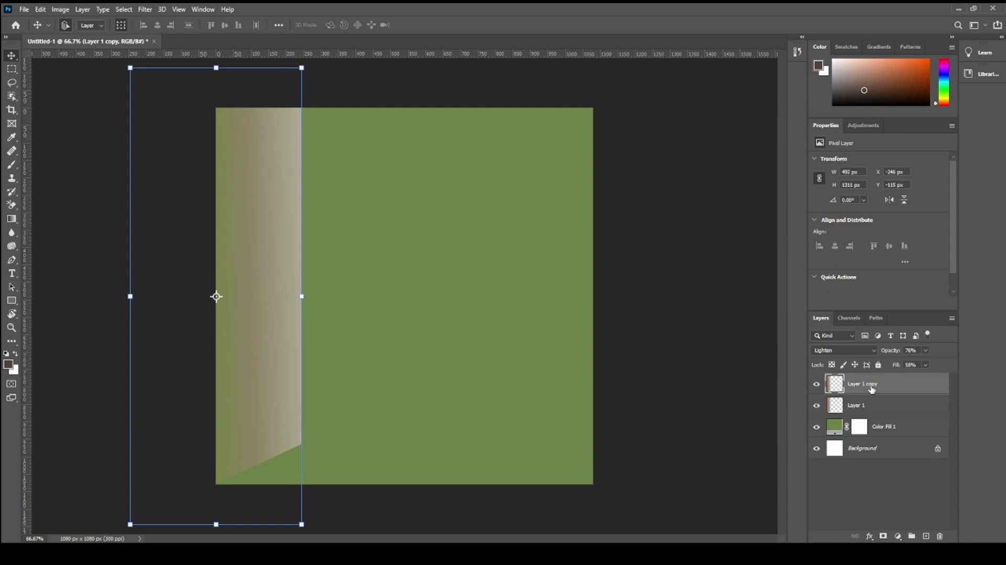
pyautogui.hotkey('ctrl', 't')
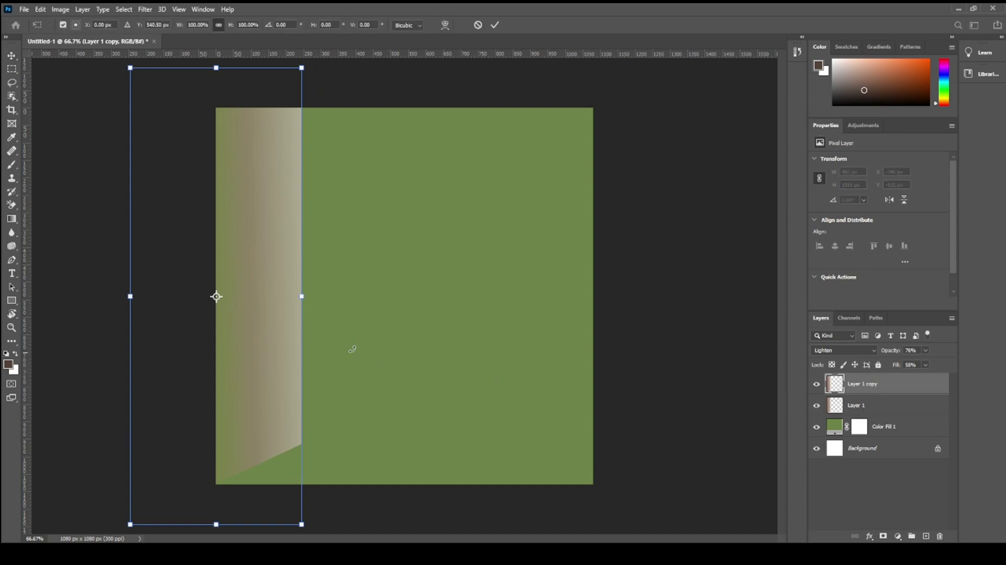
pyautogui.rightClick(292, 338)
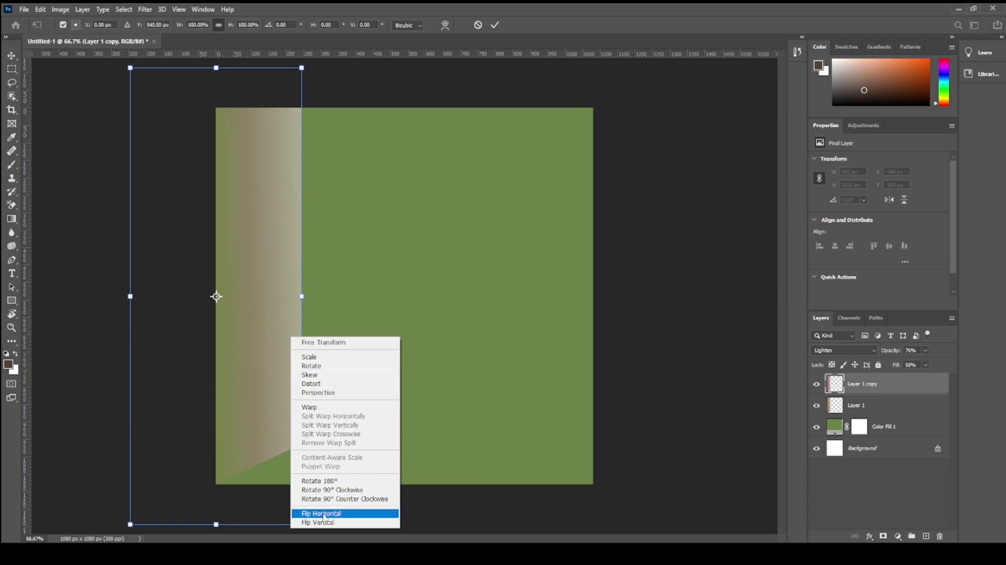
pyautogui.click(324, 514)
pyautogui.moveTo(286, 399); pyautogui.dragTo(551, 400)
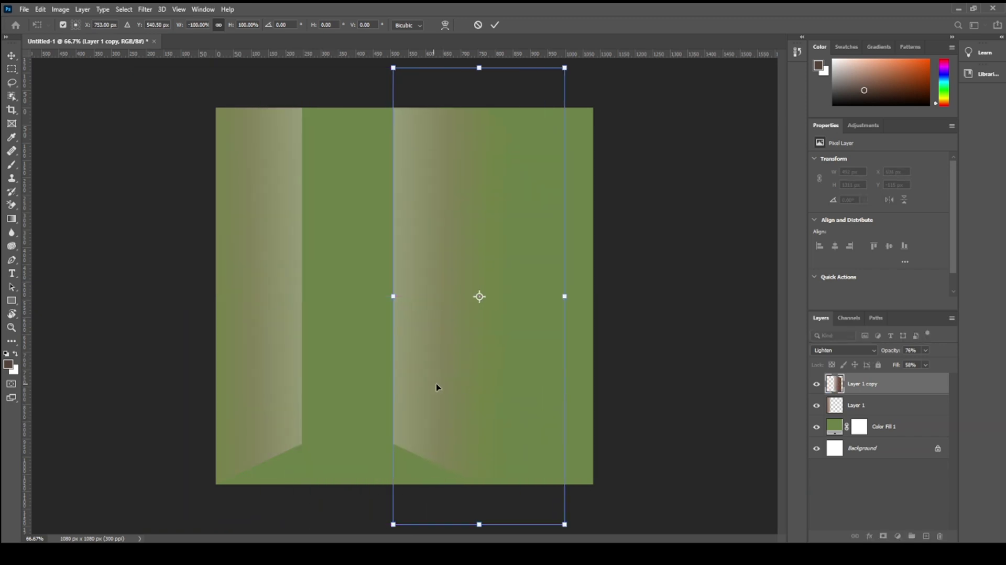
pyautogui.moveTo(438, 386); pyautogui.dragTo(548, 384)
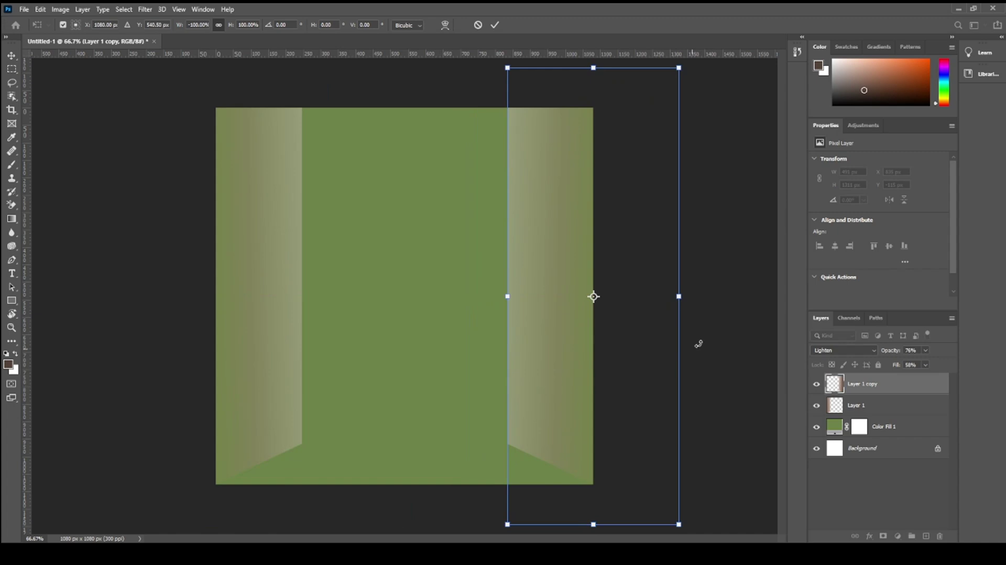
pyautogui.press('Return')
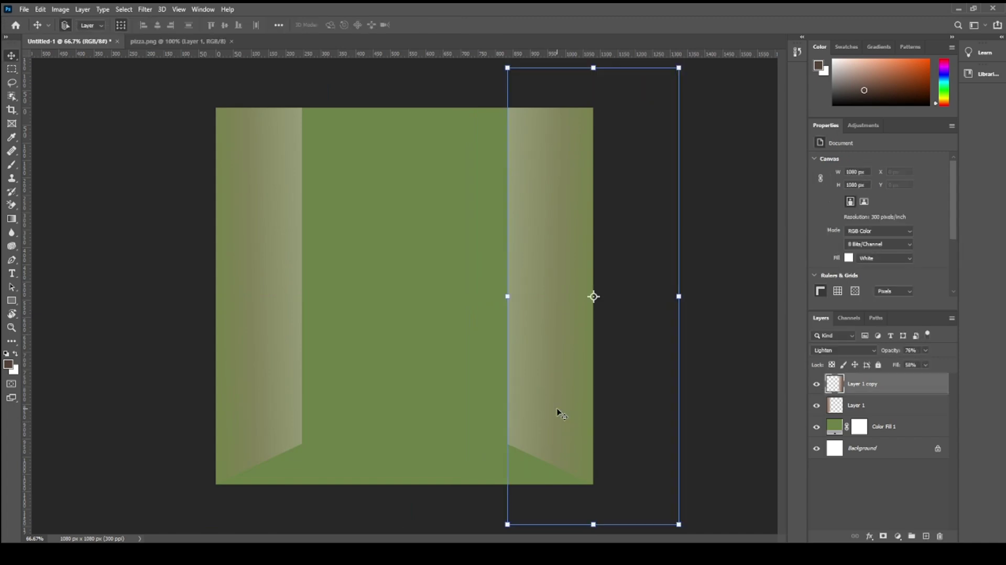
# Step: Set the right-hand strip copy's opacity to 55%
pyautogui.click(926, 351)
pyautogui.click(913, 350)
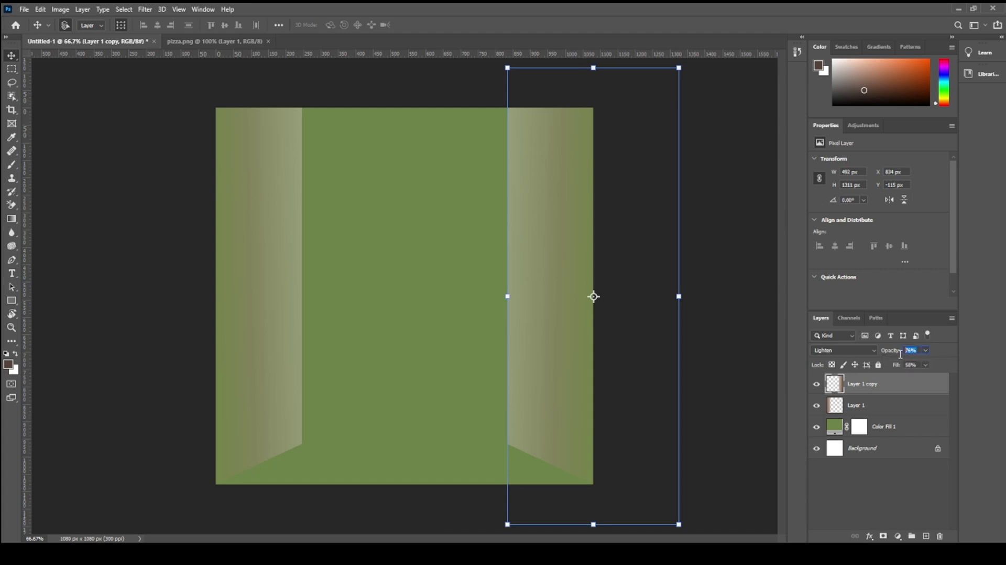
pyautogui.write('55')
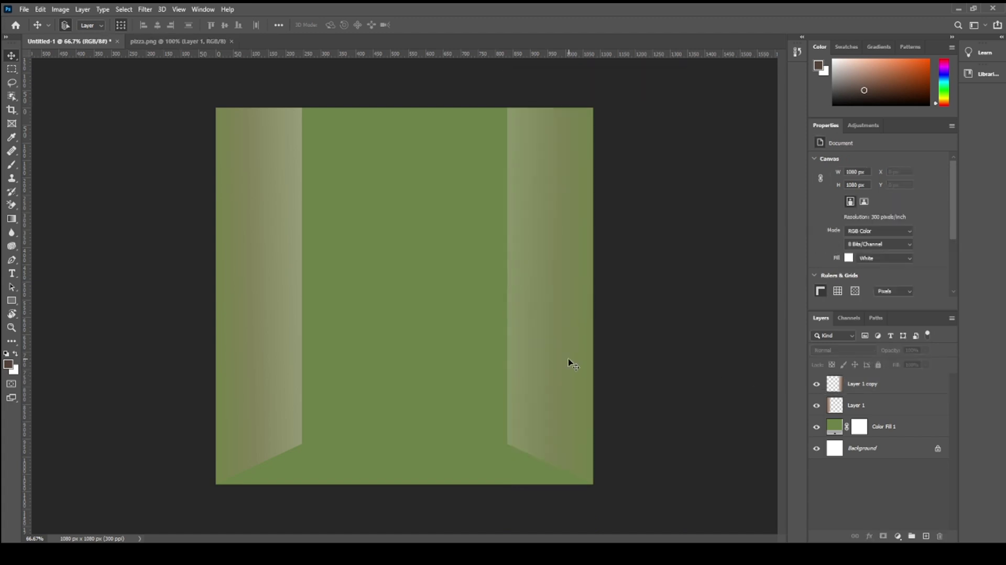
# Step: Widen the right strip inward to about 585 px and raise it to about X 744, Y -137 px
pyautogui.moveTo(507, 297); pyautogui.dragTo(472, 305)
pyautogui.moveTo(516, 329); pyautogui.dragTo(517, 321)
pyautogui.moveTo(725, 316); pyautogui.dragTo(725, 317)
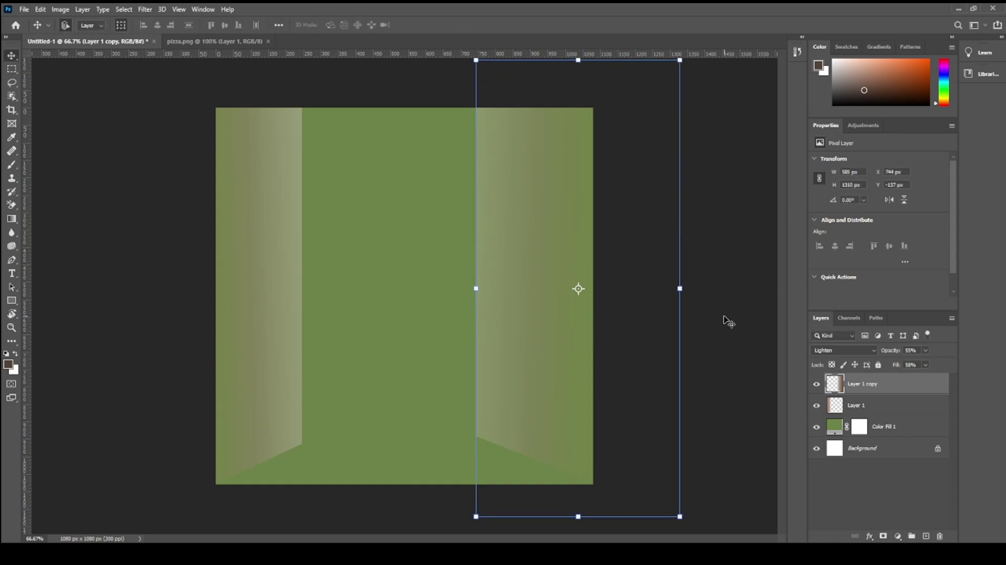
pyautogui.press('Return')
# Step: Bring the pizza from pizza.png into the background document as a new layer near the canvas's upper left
pyautogui.click(174, 42)
pyautogui.moveTo(376, 304); pyautogui.dragTo(403, 270)
pyautogui.moveTo(467, 255); pyautogui.dragTo(456, 255)
pyautogui.click(498, 25)
pyautogui.click(697, 191)
pyautogui.click(374, 315)
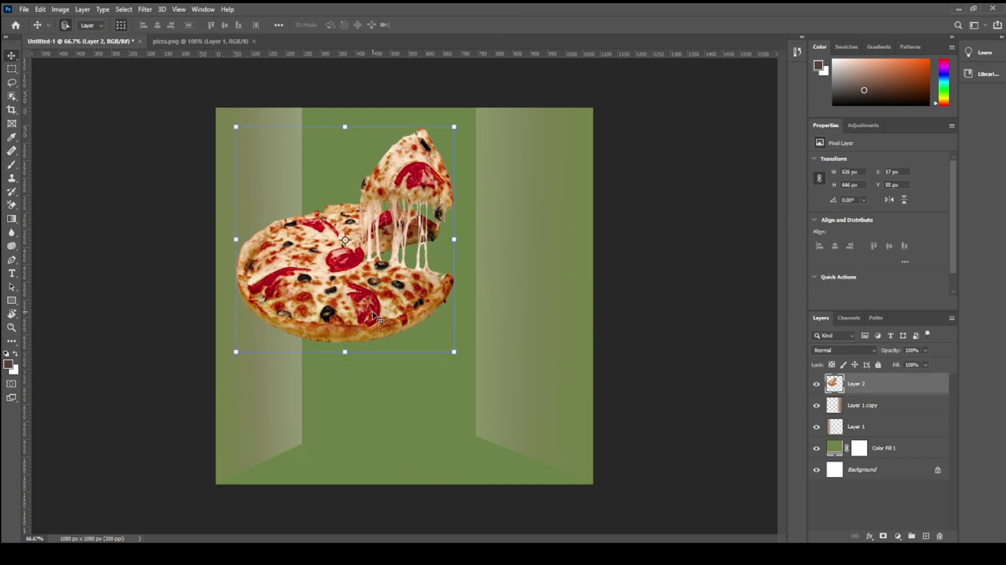
# Step: Rotate the pizza by -30°, scale it to about 92.83% and move it to about X 311, Y 405 px
pyautogui.moveTo(460, 364); pyautogui.dragTo(481, 307)
pyautogui.moveTo(373, 267); pyautogui.dragTo(456, 382)
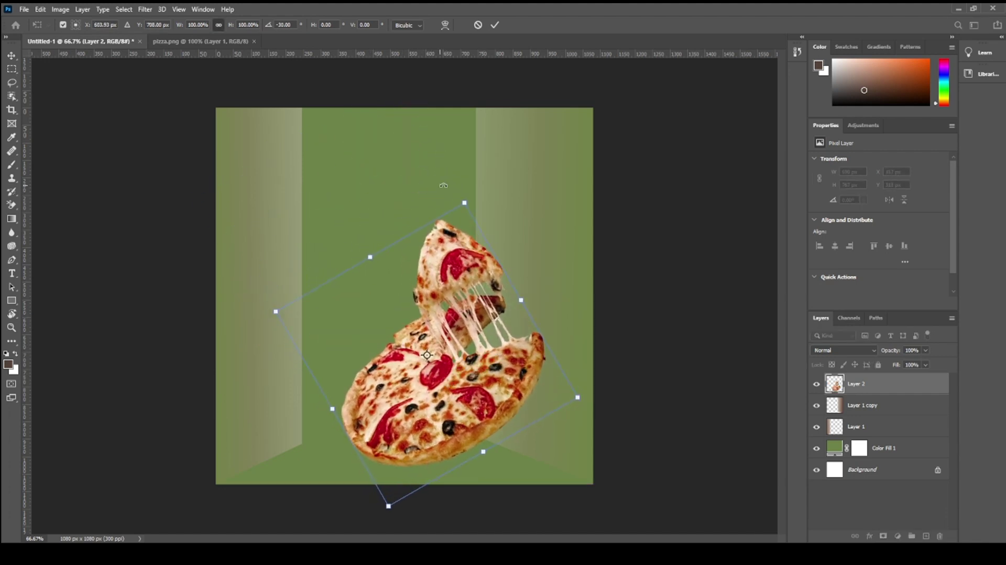
pyautogui.moveTo(465, 202); pyautogui.dragTo(455, 219)
pyautogui.hotkey('ctrl', 'z')
pyautogui.moveTo(578, 398); pyautogui.dragTo(557, 391)
pyautogui.moveTo(489, 398); pyautogui.dragTo(477, 423)
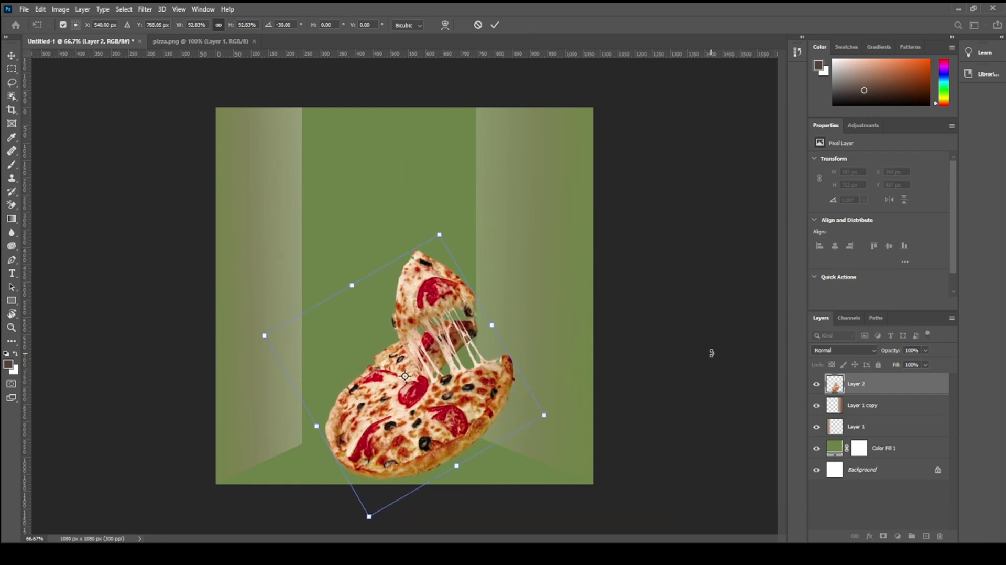
pyautogui.press('Return')
pyautogui.click(711, 355)
# Step: Flip the pizza horizontally and shift it left so that its center sits at about X 395 px
pyautogui.click(404, 441)
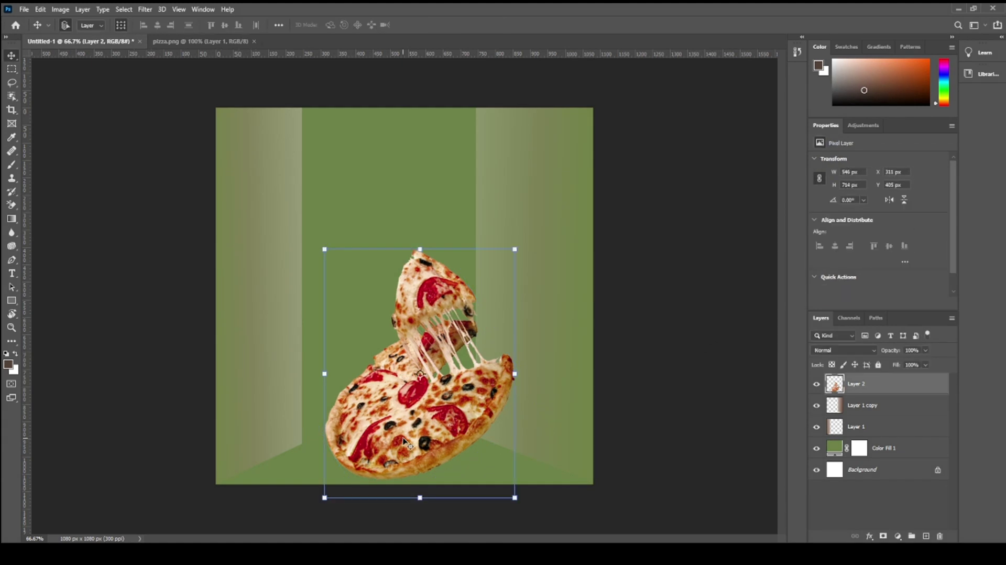
pyautogui.hotkey('ctrl', 't')
pyautogui.rightClick(397, 446)
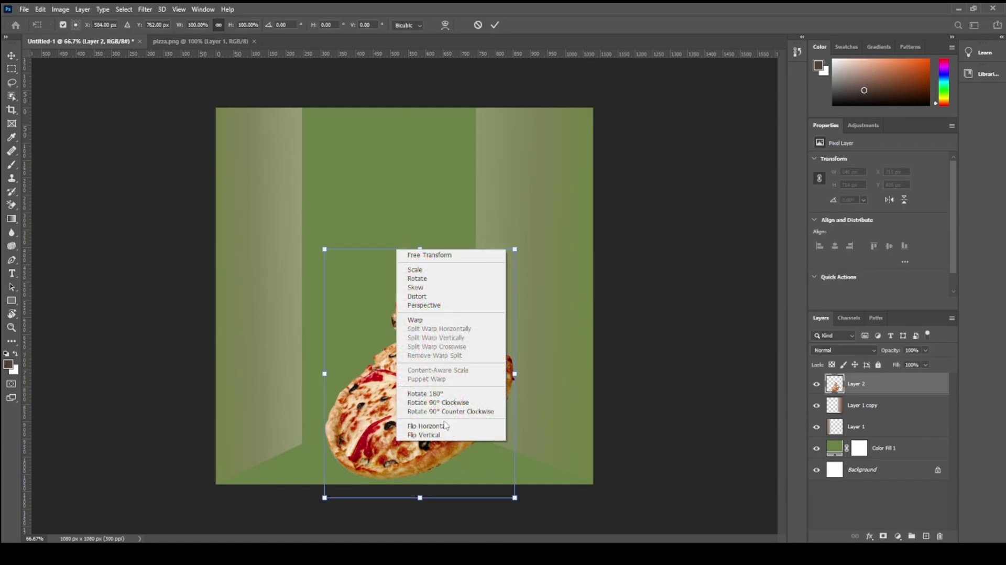
pyautogui.click(450, 427)
pyautogui.moveTo(419, 417); pyautogui.dragTo(355, 418)
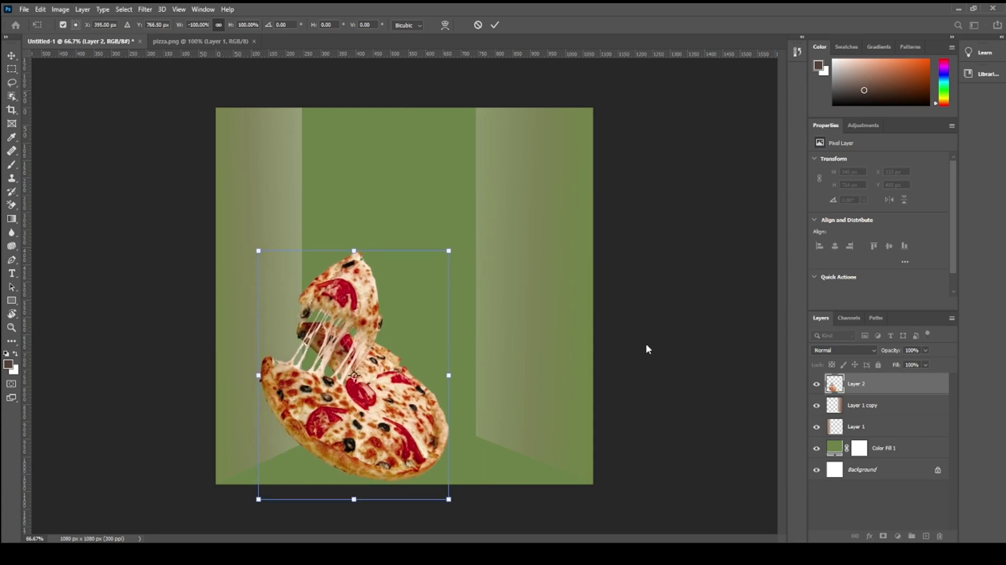
pyautogui.click(711, 341)
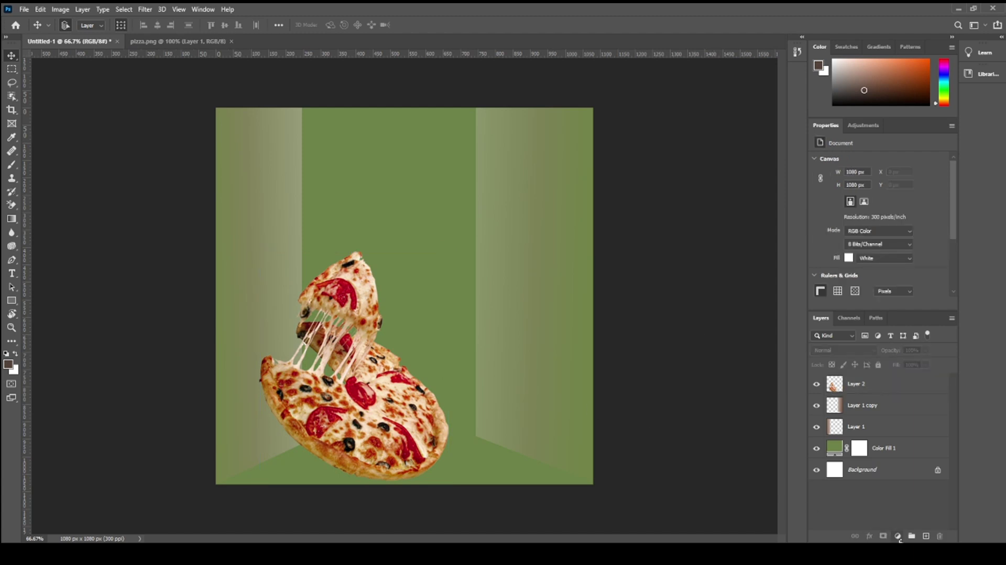
# Step: Add a Curves adjustment layer with shadow and highlight points above the pizza and clip it to the pizza layer
pyautogui.click(898, 536)
pyautogui.click(914, 413)
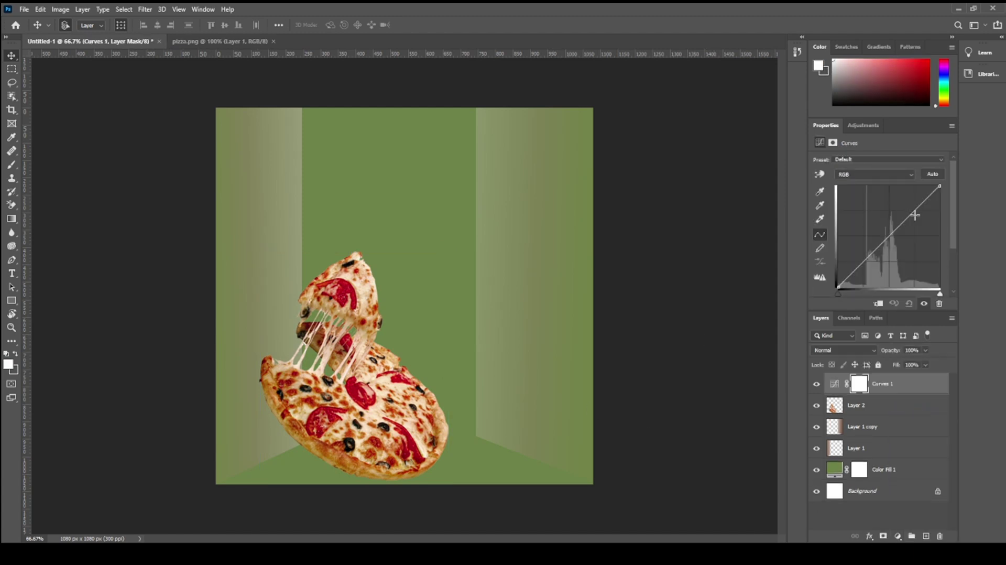
pyautogui.moveTo(915, 216); pyautogui.dragTo(910, 224)
pyautogui.moveTo(870, 261); pyautogui.dragTo(867, 256)
pyautogui.moveTo(913, 224); pyautogui.dragTo(916, 219)
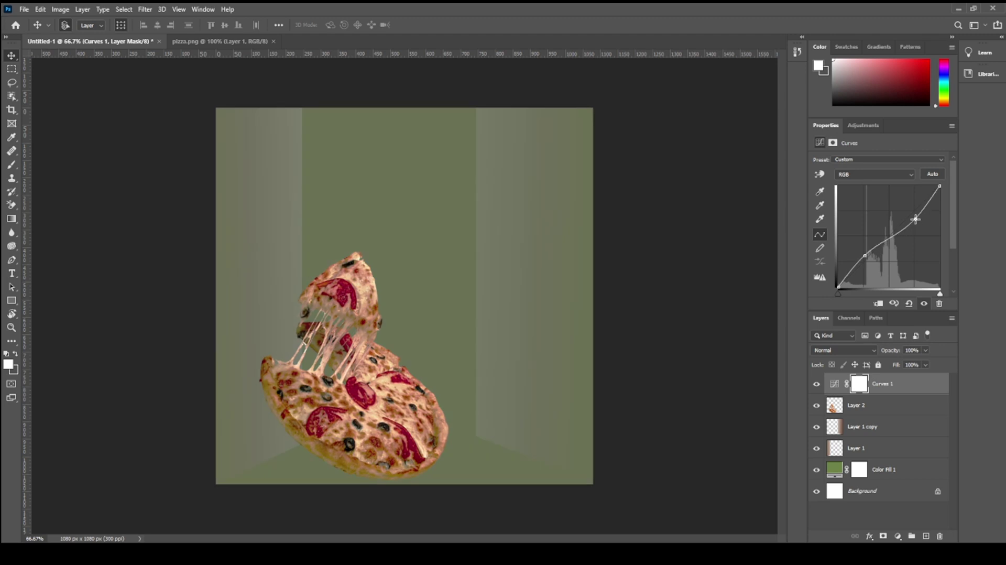
pyautogui.moveTo(865, 256); pyautogui.dragTo(879, 249)
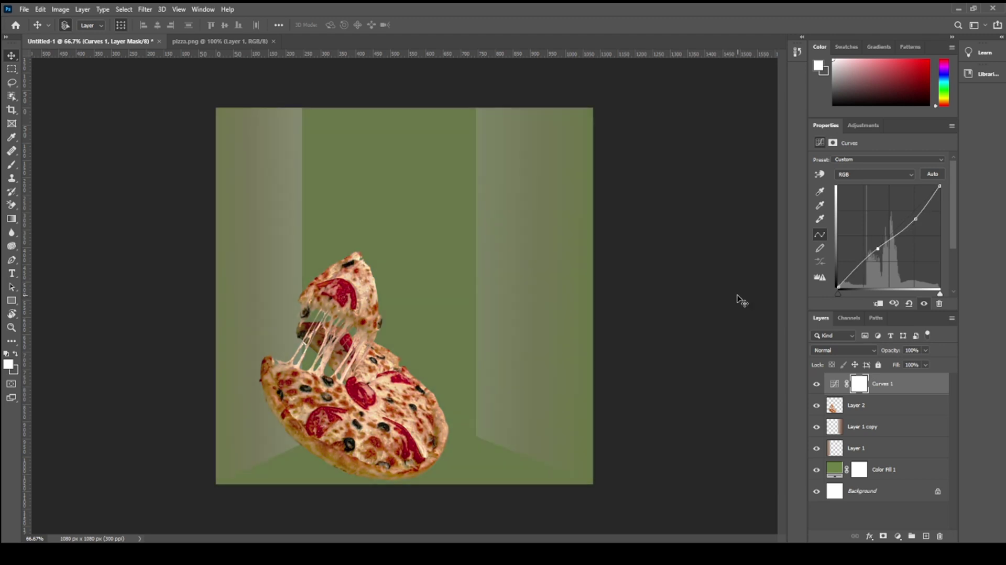
pyautogui.click(879, 304)
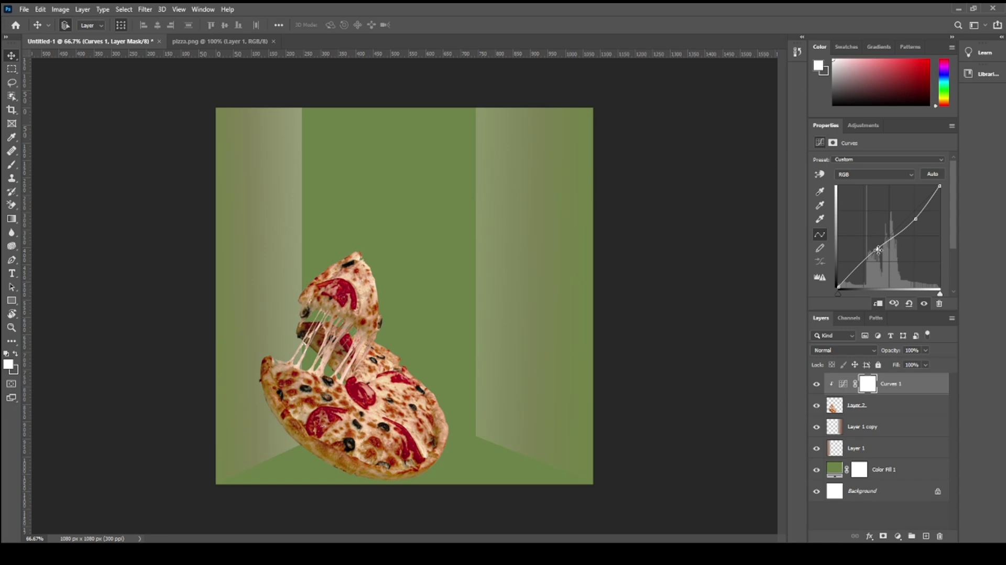
# Step: Reshape the clipped curve into a gentle S by lowering its shadow point and slightly lifting its highlight point
pyautogui.moveTo(879, 249); pyautogui.dragTo(854, 288)
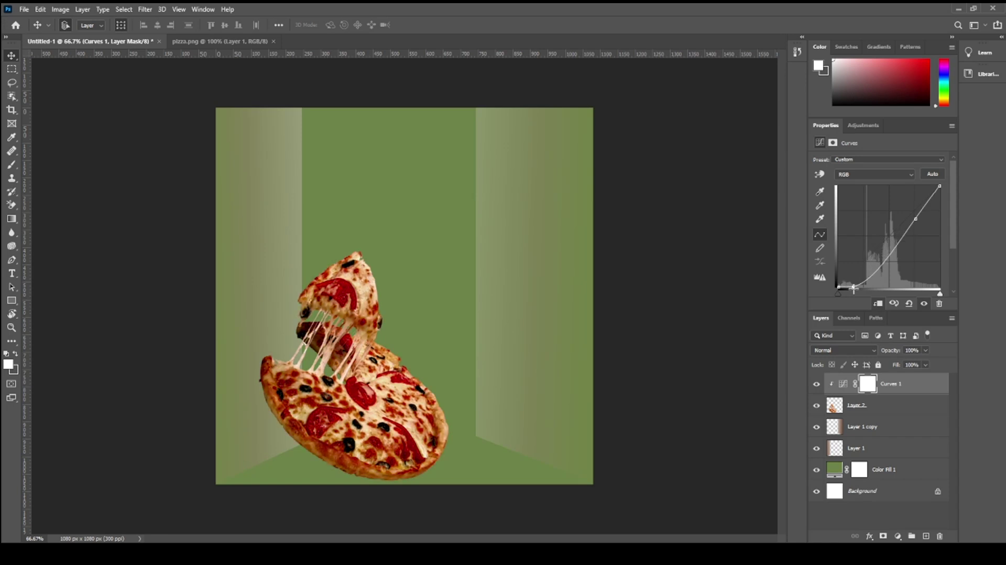
pyautogui.moveTo(910, 228); pyautogui.dragTo(908, 223)
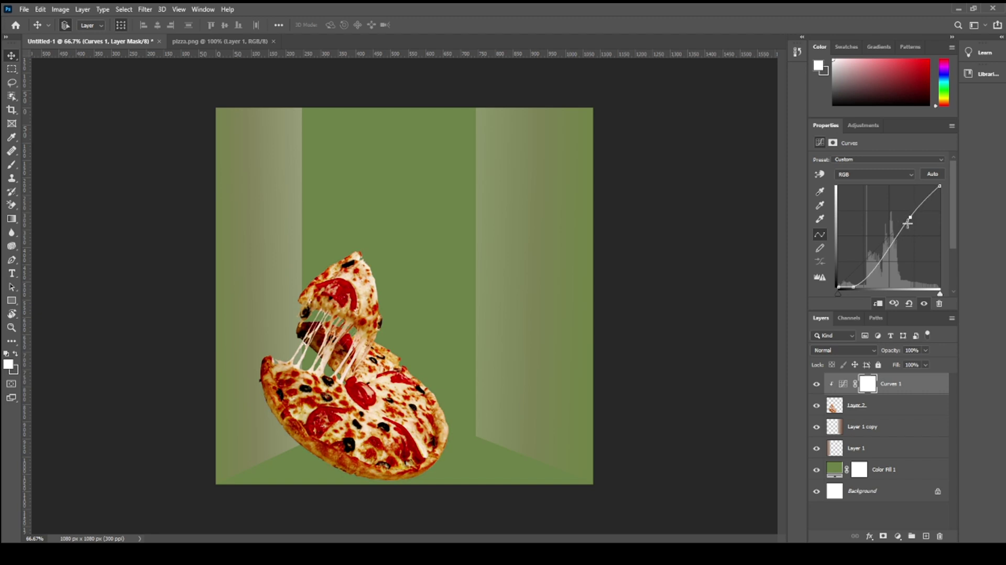
pyautogui.moveTo(860, 283); pyautogui.dragTo(855, 278)
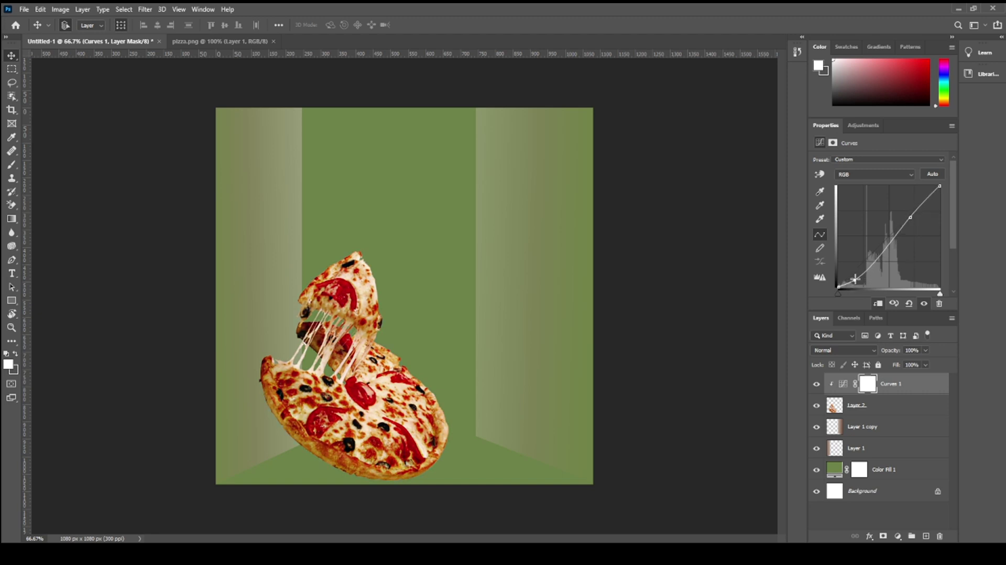
pyautogui.click(842, 384)
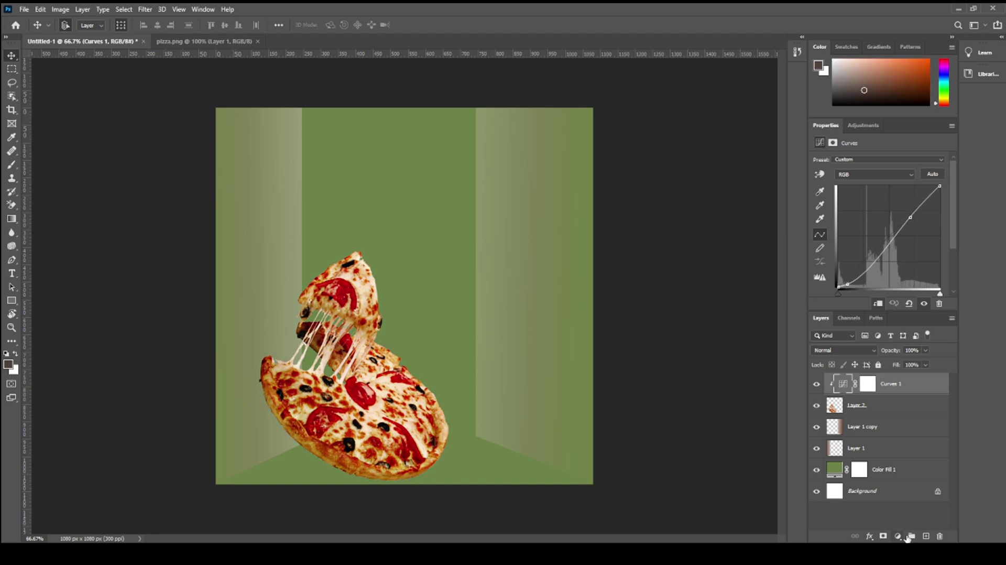
# Step: Add a darkening Exposure adjustment clipped to the pizza and paint its mask black over most of the pizza
pyautogui.click(898, 536)
pyautogui.click(915, 415)
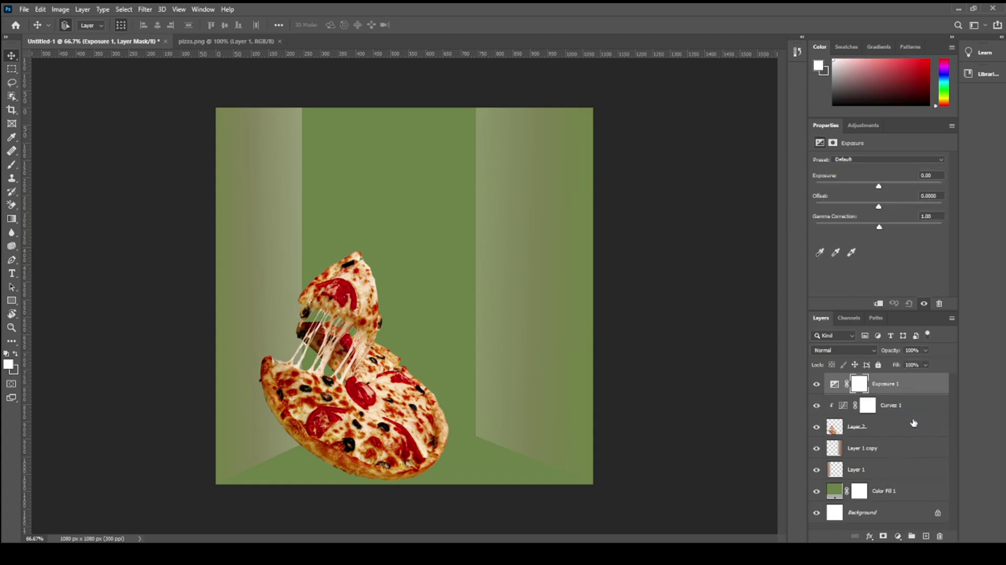
pyautogui.moveTo(880, 187)
pyautogui.mouseDown()
pyautogui.moveTo(865, 188)
pyautogui.moveTo(866, 209)
pyautogui.mouseUp()
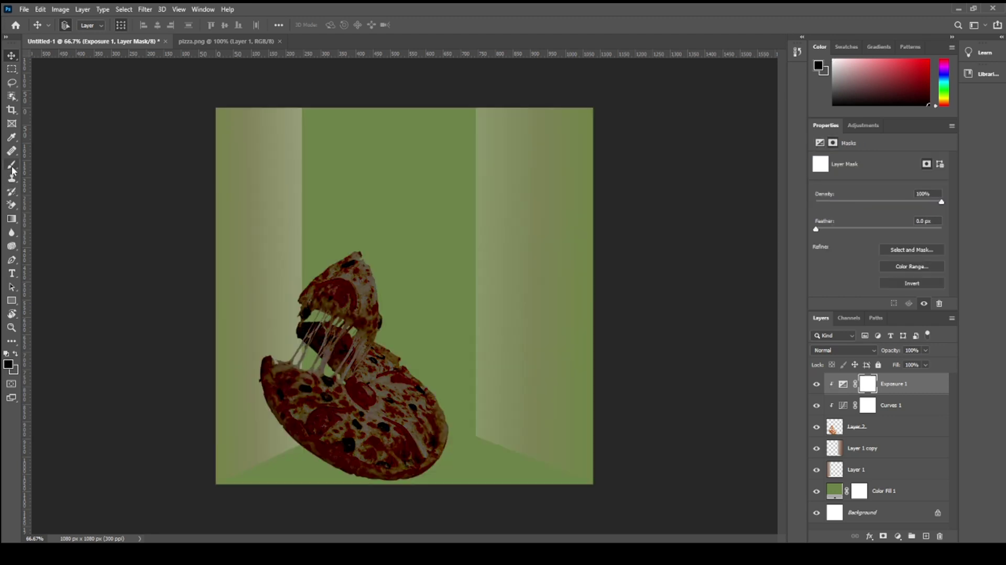
pyautogui.click(12, 166)
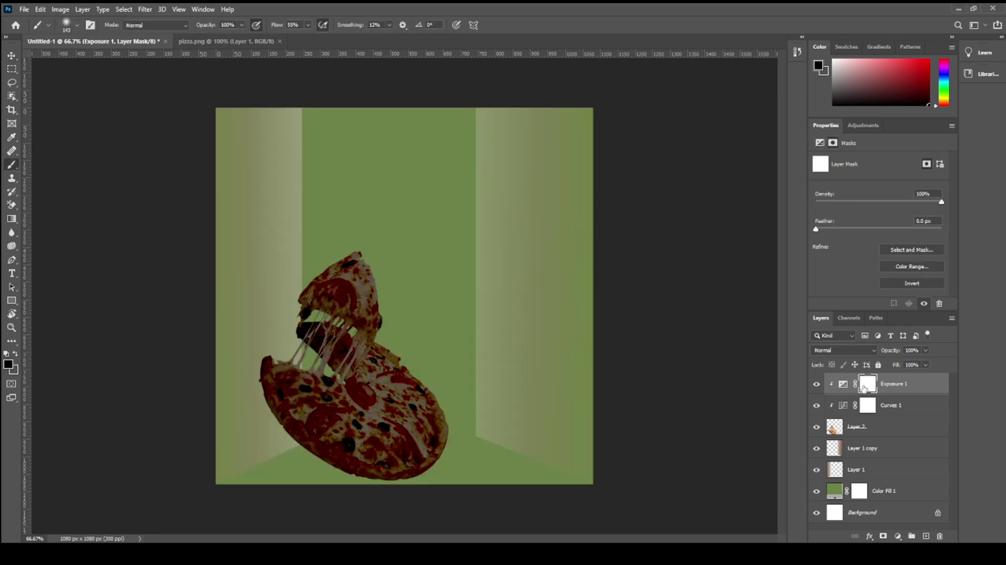
pyautogui.moveTo(340, 310)
pyautogui.mouseDown()
pyautogui.moveTo(362, 276)
pyautogui.moveTo(343, 301)
pyautogui.moveTo(310, 313)
pyautogui.moveTo(328, 338)
pyautogui.moveTo(360, 284)
pyautogui.moveTo(394, 350)
pyautogui.moveTo(449, 414)
pyautogui.moveTo(367, 333)
pyautogui.moveTo(343, 381)
pyautogui.moveTo(352, 372)
pyautogui.moveTo(379, 401)
pyautogui.moveTo(422, 412)
pyautogui.moveTo(365, 419)
pyautogui.moveTo(323, 374)
pyautogui.moveTo(289, 362)
pyautogui.moveTo(313, 406)
pyautogui.moveTo(380, 449)
pyautogui.moveTo(416, 440)
pyautogui.moveTo(423, 421)
pyautogui.moveTo(374, 411)
pyautogui.moveTo(339, 281)
pyautogui.moveTo(285, 330)
pyautogui.moveTo(316, 408)
pyautogui.moveTo(344, 433)
pyautogui.moveTo(411, 436)
pyautogui.moveTo(430, 425)
pyautogui.mouseUp()
# Step: Compare the pizza with and without the Curves layer and paint black on the Curves mask over most of the pizza
pyautogui.click(816, 406)
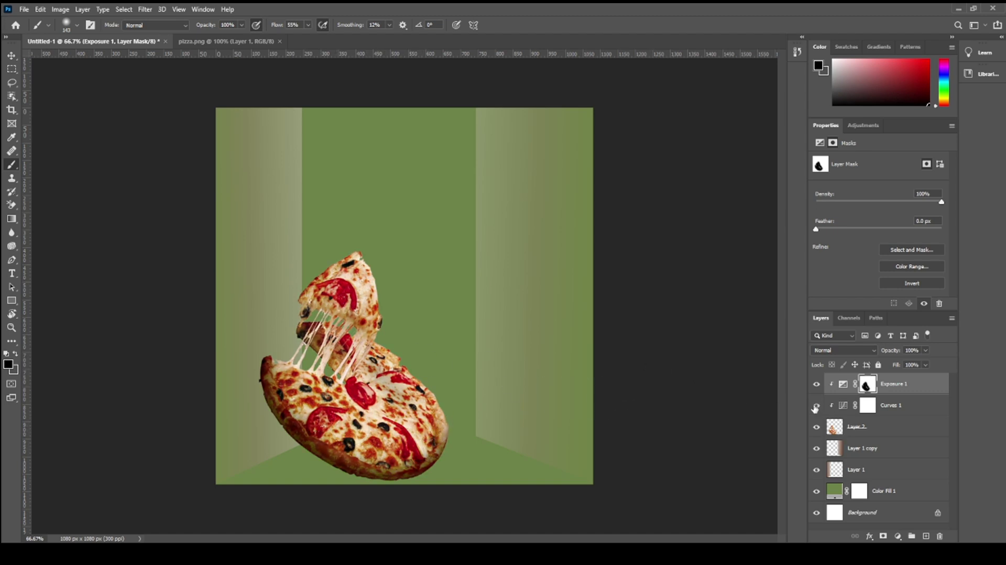
pyautogui.click(816, 405)
pyautogui.click(816, 406)
pyautogui.click(816, 406)
pyautogui.click(867, 405)
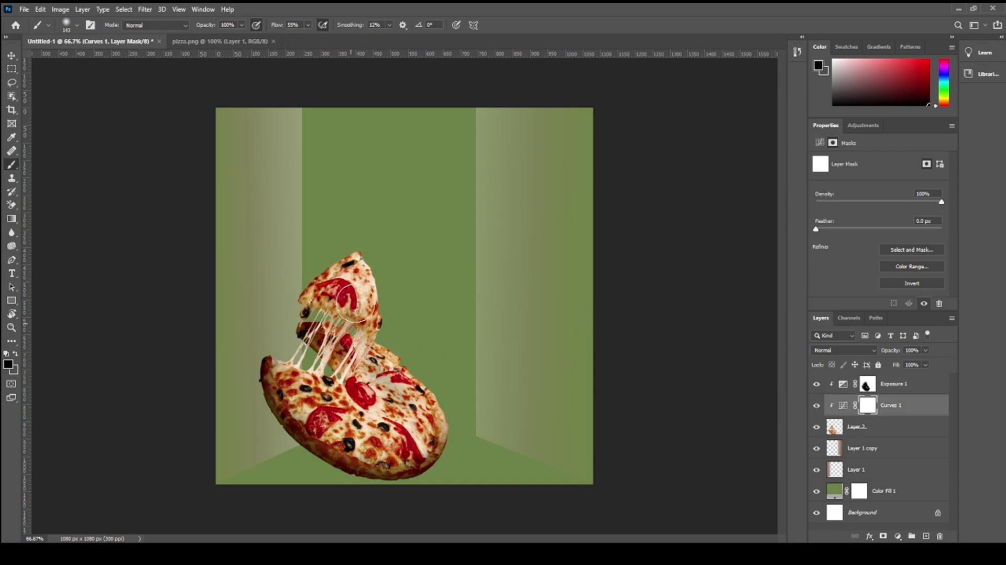
pyautogui.moveTo(377, 451); pyautogui.dragTo(660, 355)
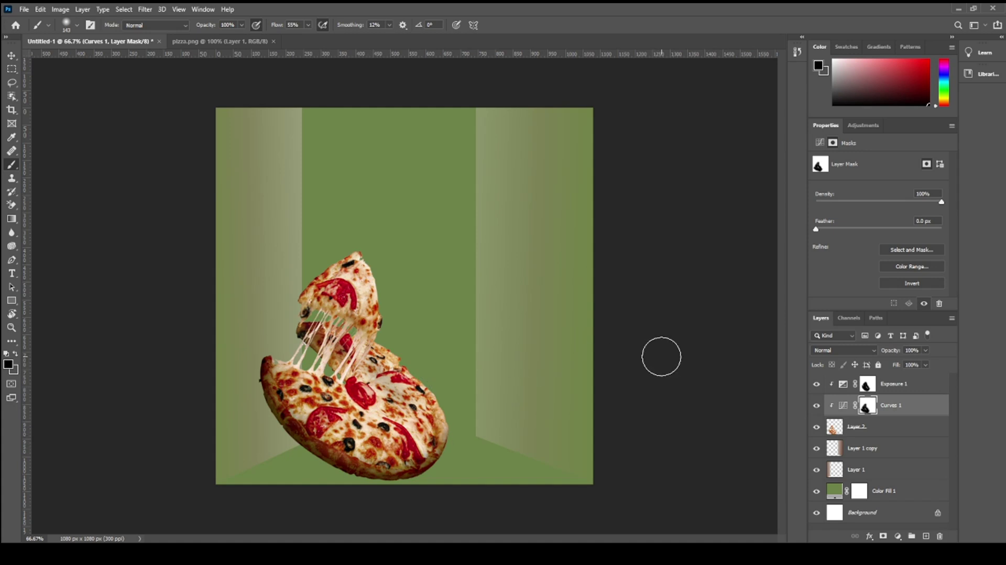
# Step: Add a Hue/Saturation adjustment clipped to the pizza with a slight negative hue shift, saturation +28 and lightness -7
pyautogui.click(870, 536)
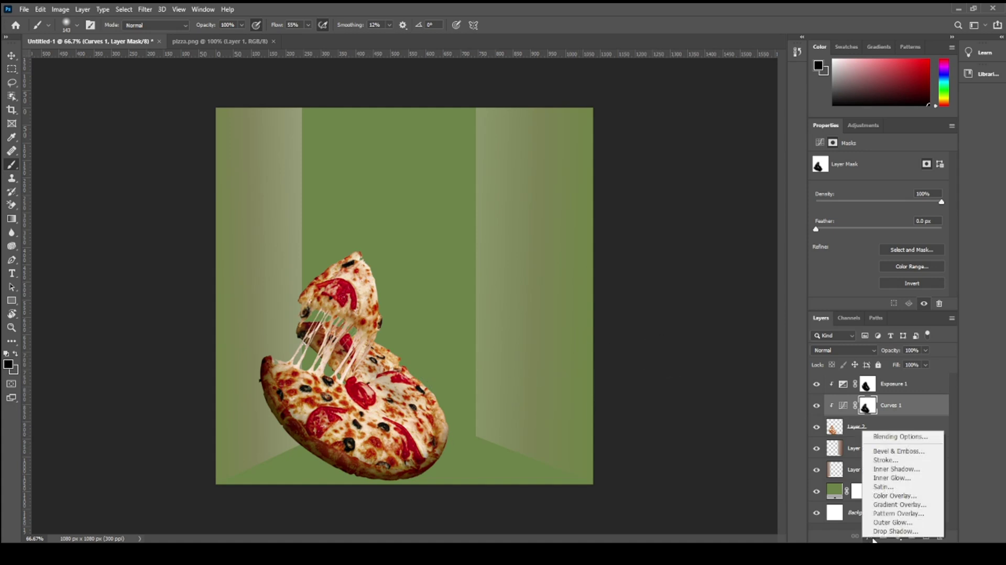
pyautogui.click(872, 538)
pyautogui.click(901, 537)
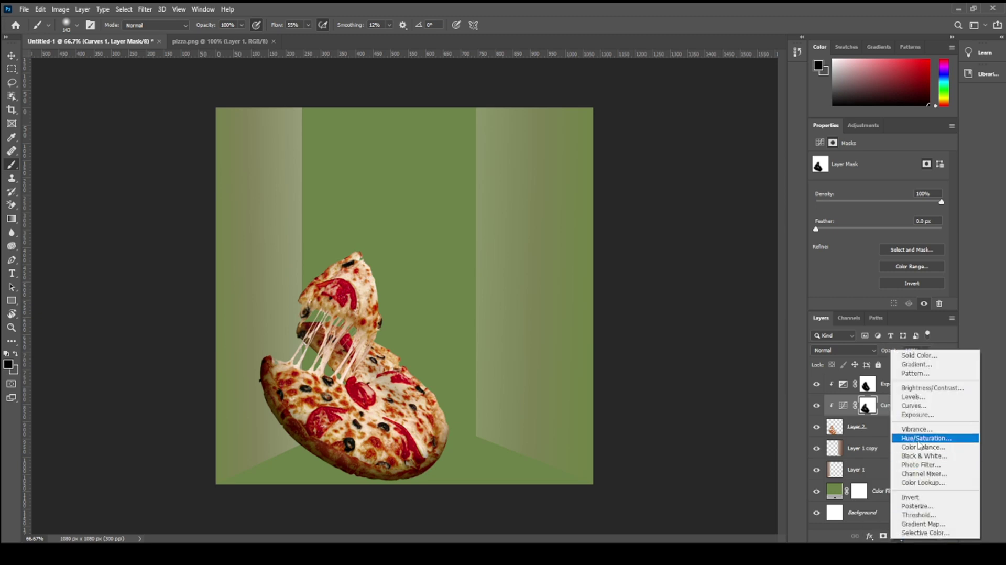
pyautogui.click(926, 438)
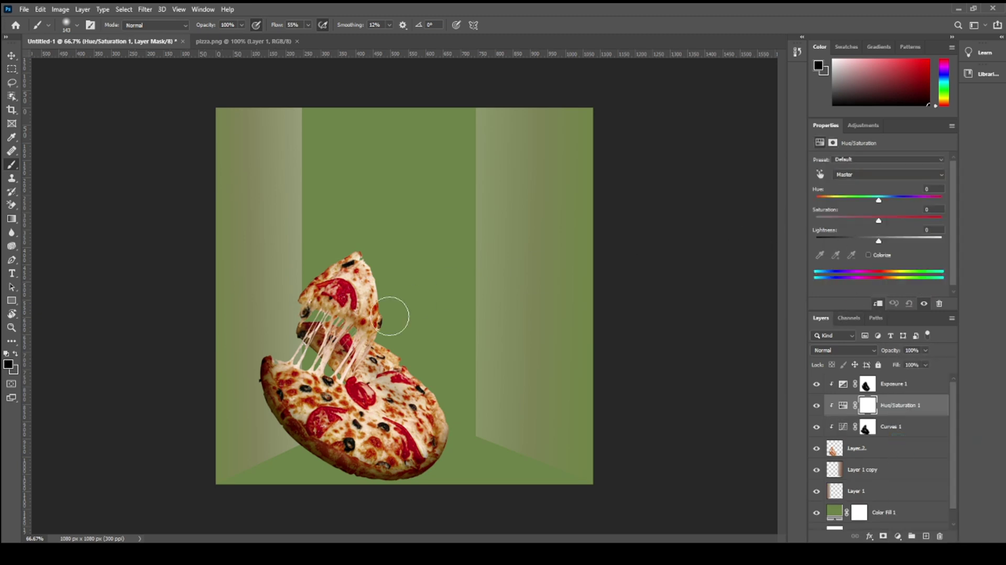
pyautogui.moveTo(884, 202); pyautogui.dragTo(874, 204)
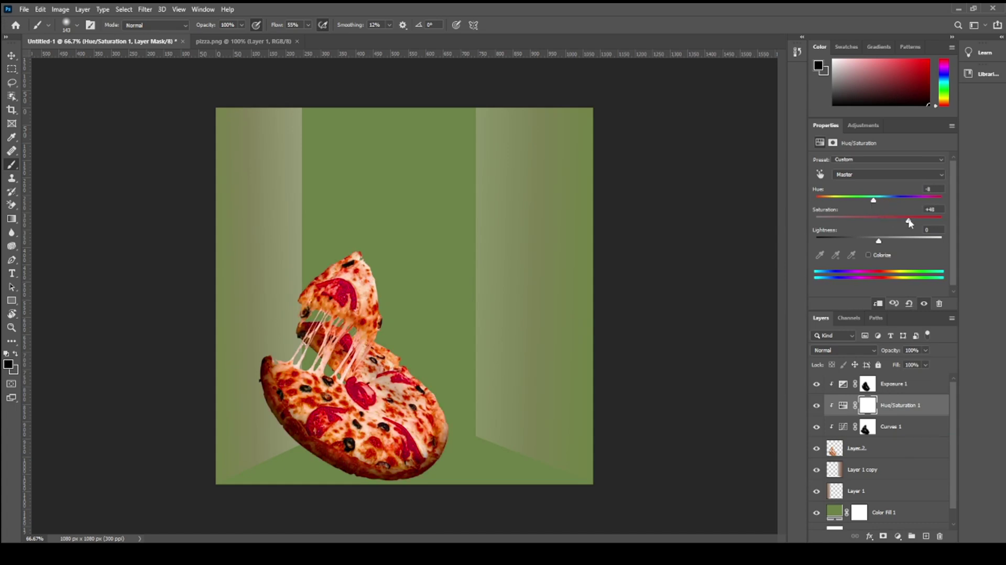
pyautogui.moveTo(881, 247); pyautogui.dragTo(877, 245)
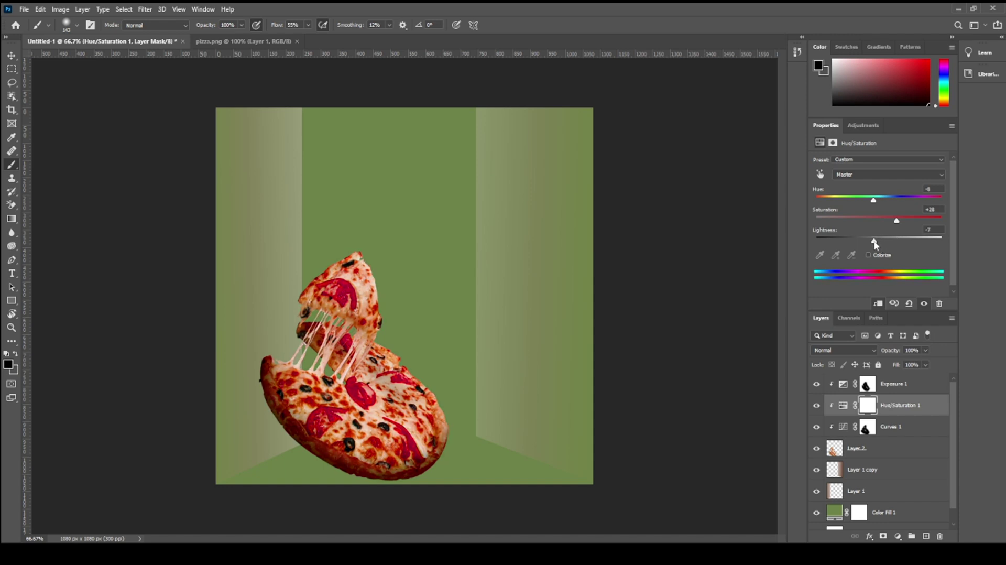
# Step: Move the Hue/Saturation layer above Exposure and paint black on its mask over the slice and middle of the pizza
pyautogui.click(16, 60)
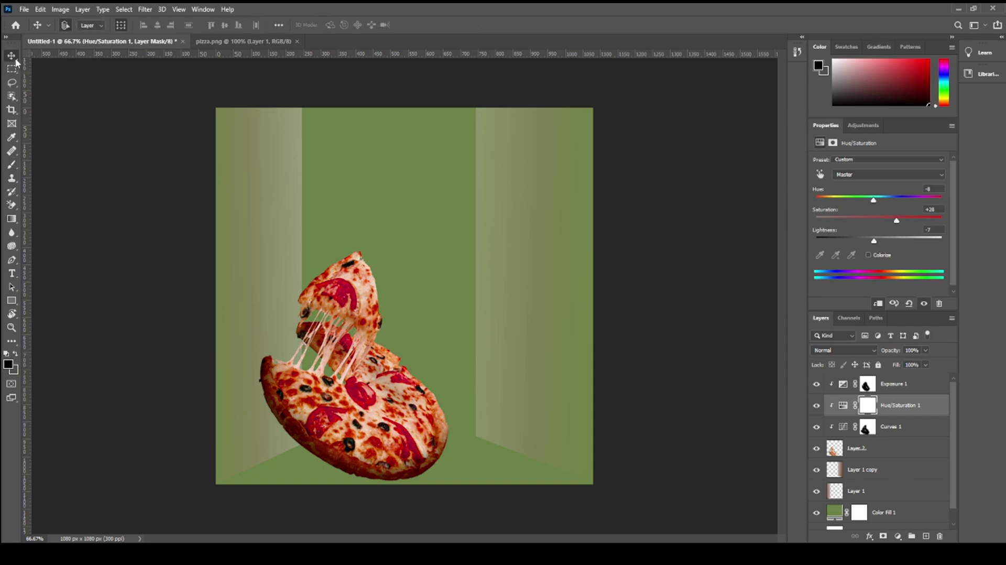
pyautogui.moveTo(867, 406); pyautogui.dragTo(872, 388)
pyautogui.click(872, 387)
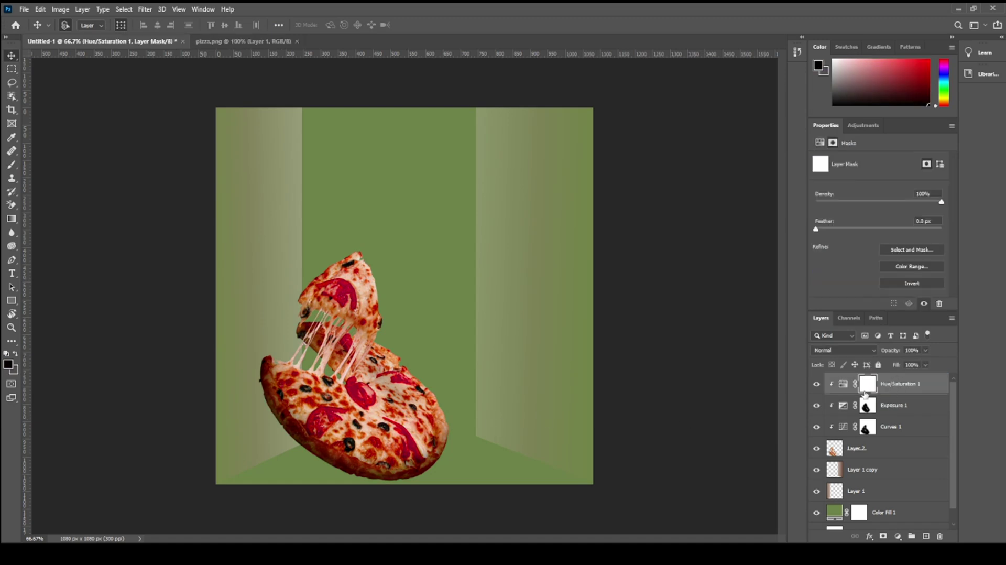
pyautogui.press('b')
pyautogui.moveTo(349, 286)
pyautogui.mouseDown()
pyautogui.moveTo(341, 267)
pyautogui.moveTo(335, 341)
pyautogui.moveTo(366, 378)
pyautogui.moveTo(336, 390)
pyautogui.moveTo(278, 373)
pyautogui.moveTo(388, 401)
pyautogui.moveTo(402, 437)
pyautogui.moveTo(408, 382)
pyautogui.moveTo(398, 369)
pyautogui.mouseUp()
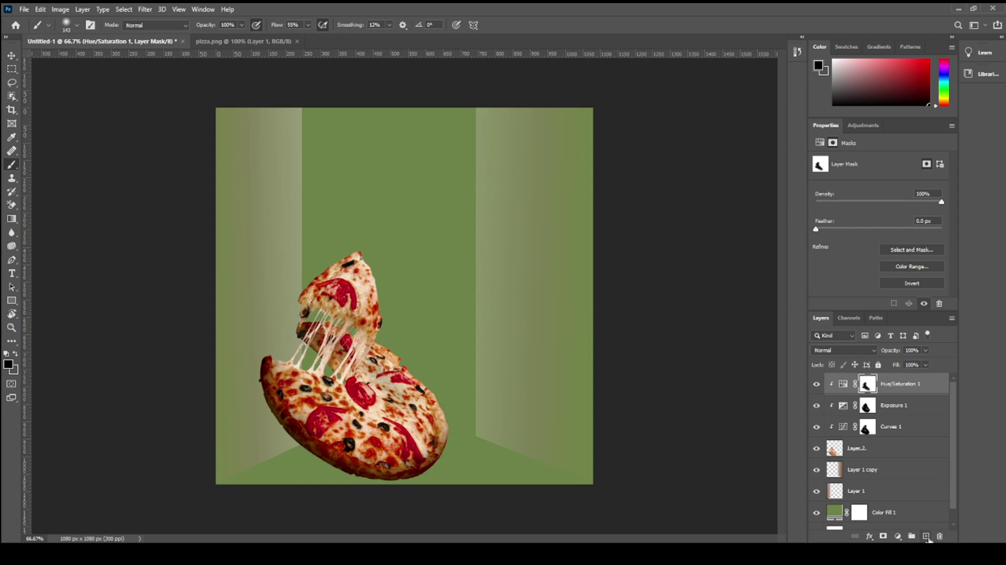
# Step: Add a new layer directly beneath the pizza and set up a soft round brush at 300 px, 70% opacity and 50% flow
pyautogui.click(927, 536)
pyautogui.moveTo(905, 388); pyautogui.dragTo(899, 491)
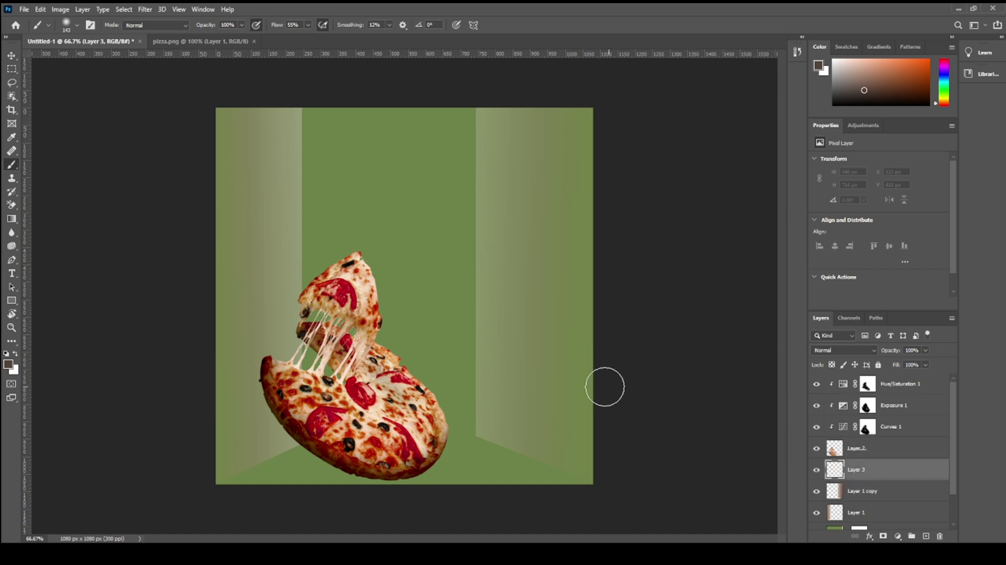
pyautogui.click(77, 25)
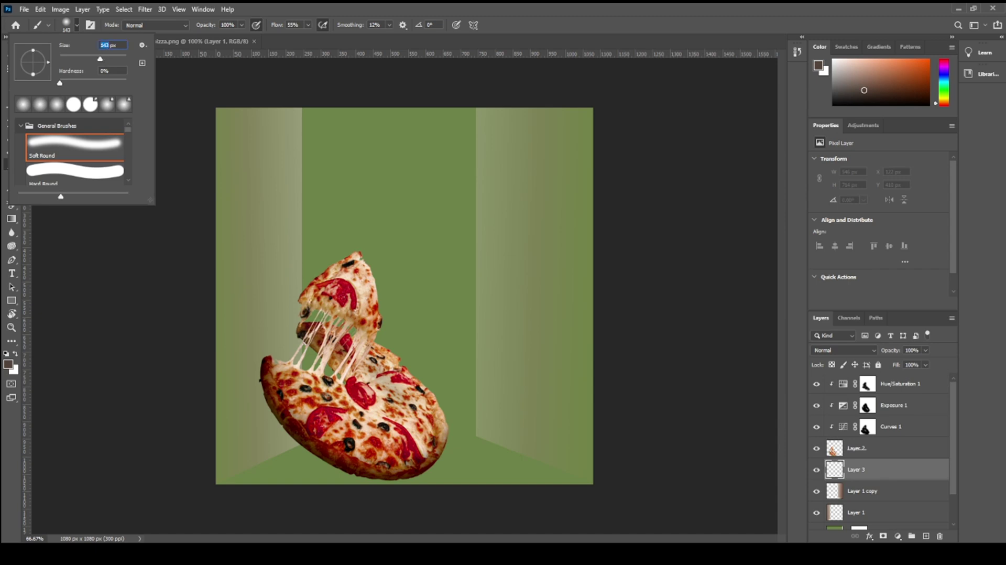
pyautogui.click(43, 26)
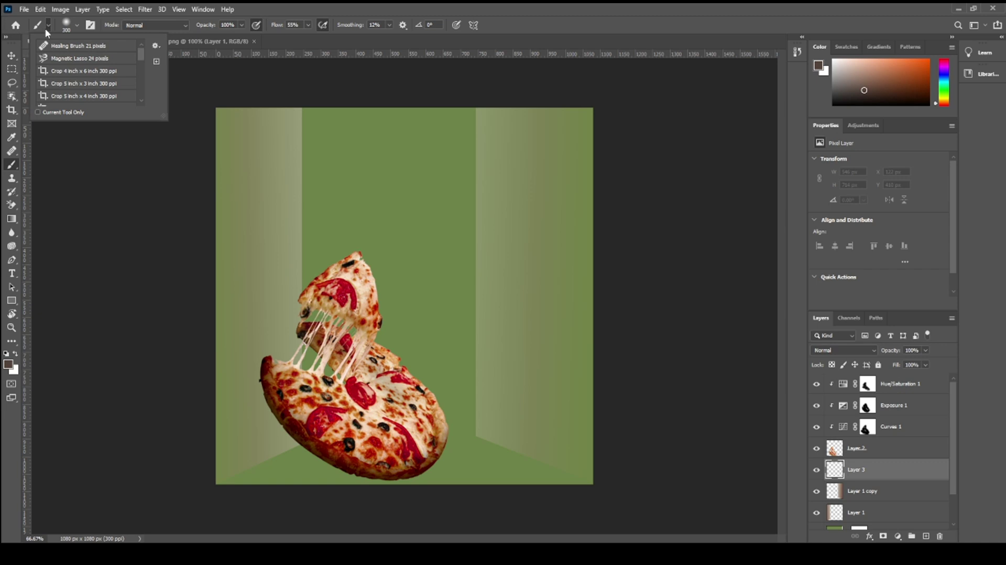
pyautogui.click(46, 26)
pyautogui.click(243, 25)
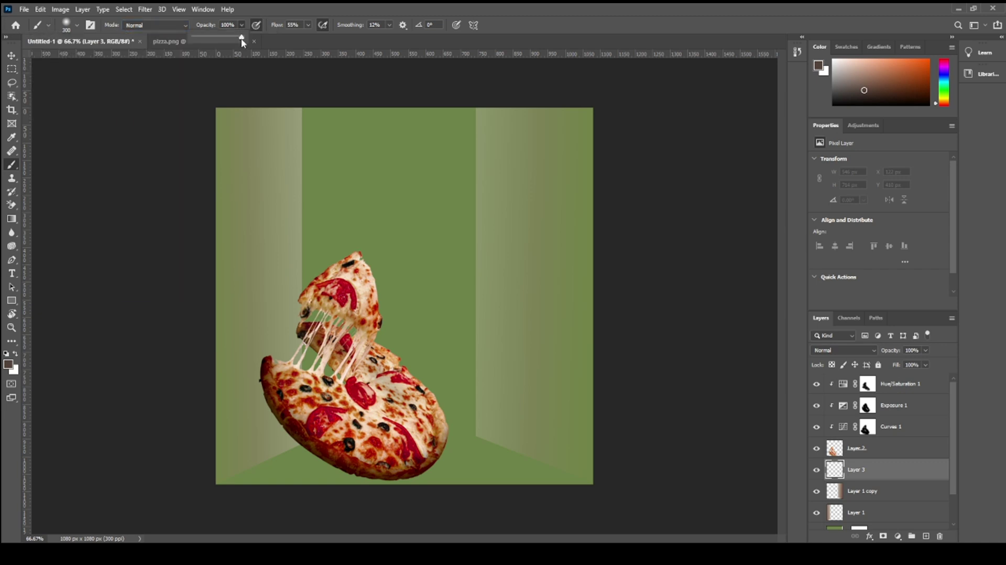
pyautogui.moveTo(245, 37); pyautogui.dragTo(230, 39)
pyautogui.click(308, 26)
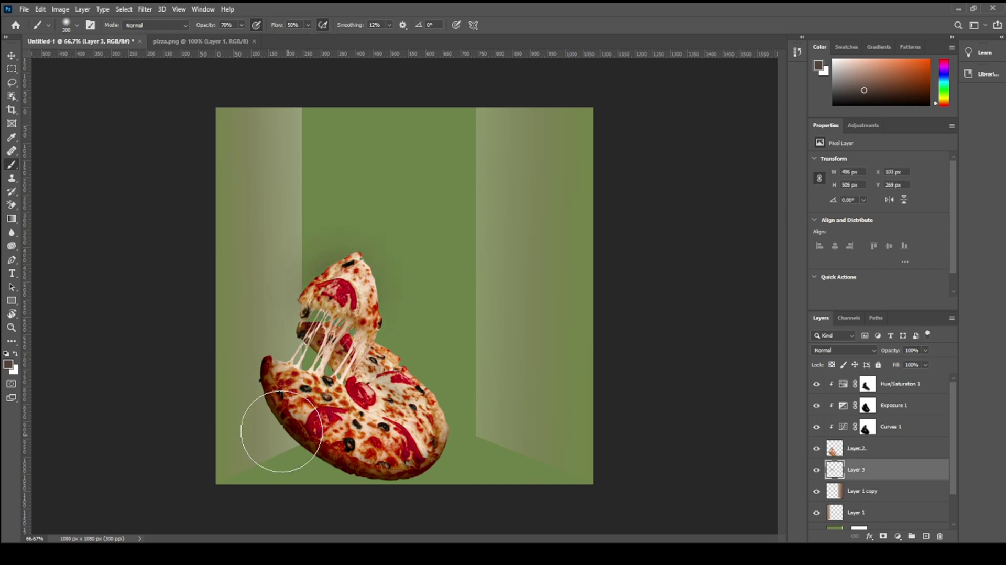
pyautogui.moveTo(274, 427)
pyautogui.mouseDown()
pyautogui.moveTo(260, 403)
pyautogui.moveTo(270, 367)
pyautogui.mouseUp()
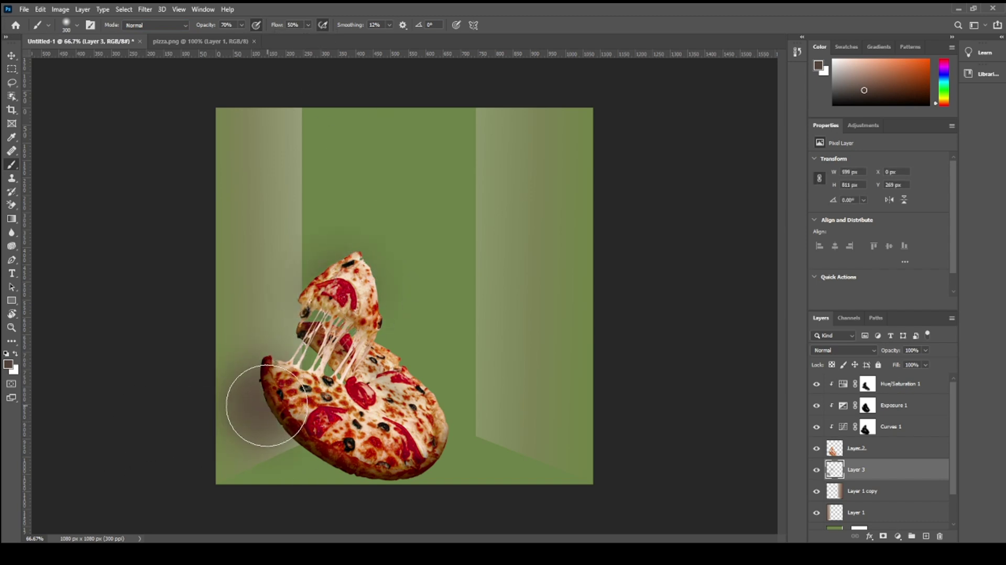
pyautogui.hotkey('ctrl', 'z')
pyautogui.hotkey('ctrl', 'z')
# Step: Set the foreground color to black and paint soft shadow spots on both sides of the pizza
pyautogui.click(8, 364)
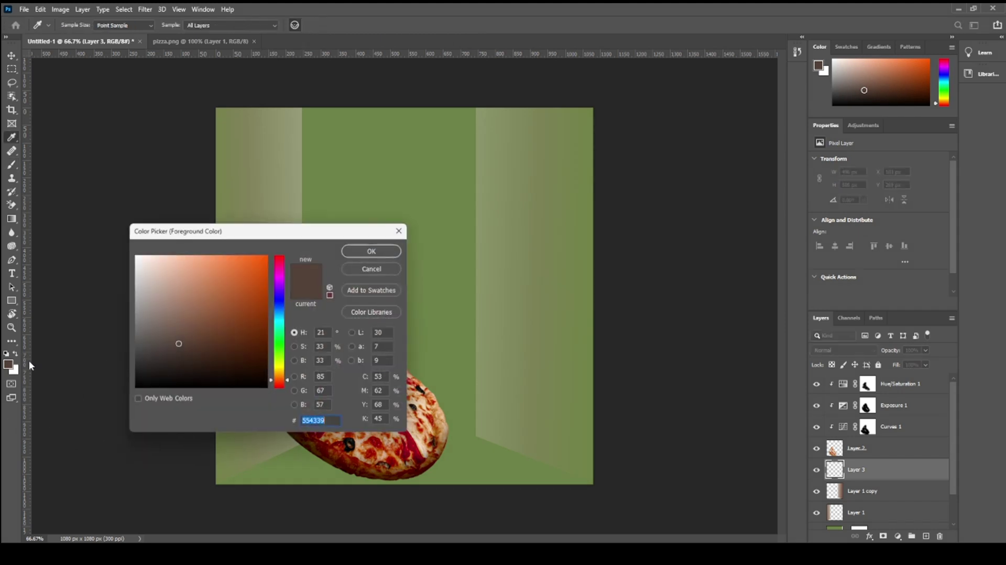
pyautogui.click(379, 251)
pyautogui.moveTo(265, 332)
pyautogui.mouseDown()
pyautogui.moveTo(266, 378)
pyautogui.moveTo(341, 435)
pyautogui.mouseUp()
pyautogui.moveTo(408, 321); pyautogui.dragTo(410, 312)
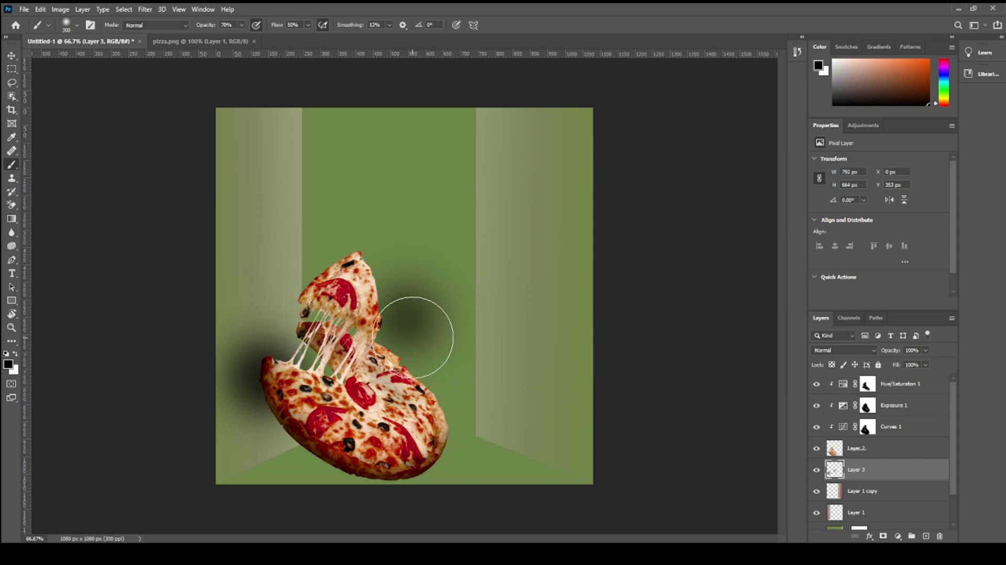
# Step: Move the painted shadow spots up away from the pizza and erase the fainter one
pyautogui.click(11, 55)
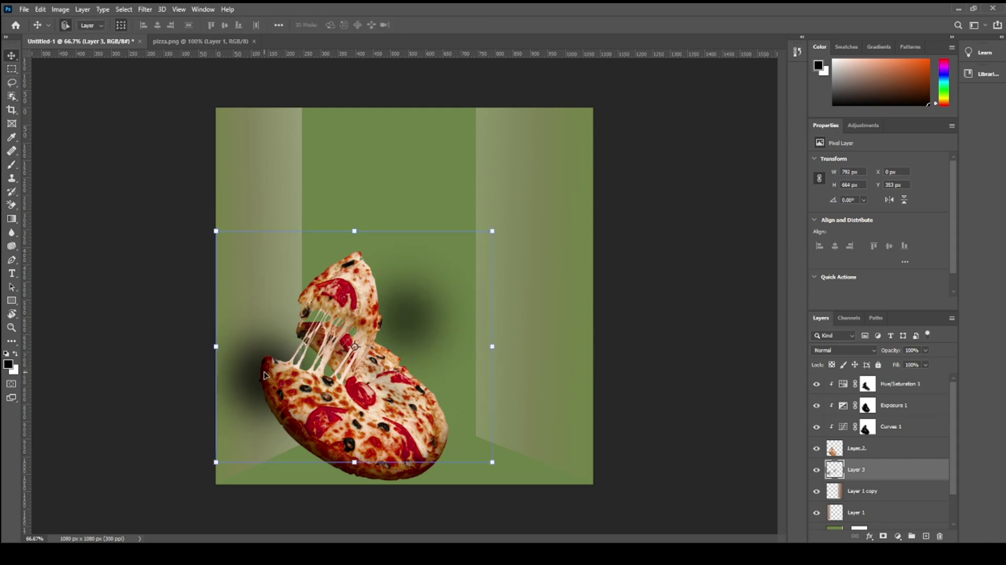
pyautogui.click(361, 263)
pyautogui.moveTo(361, 263); pyautogui.dragTo(289, 231)
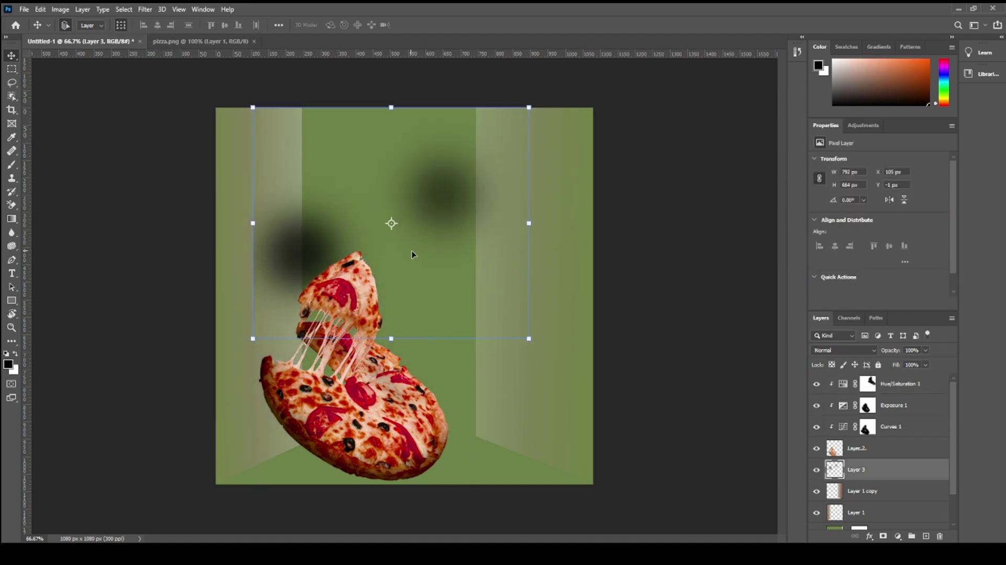
pyautogui.press('e')
pyautogui.moveTo(427, 177)
pyautogui.mouseDown()
pyautogui.moveTo(475, 199)
pyautogui.moveTo(451, 201)
pyautogui.moveTo(429, 242)
pyautogui.moveTo(403, 190)
pyautogui.moveTo(474, 137)
pyautogui.moveTo(467, 130)
pyautogui.moveTo(521, 112)
pyautogui.moveTo(457, 242)
pyautogui.moveTo(450, 287)
pyautogui.moveTo(425, 257)
pyautogui.moveTo(326, 242)
pyautogui.moveTo(413, 246)
pyautogui.mouseUp()
pyautogui.click(20, 55)
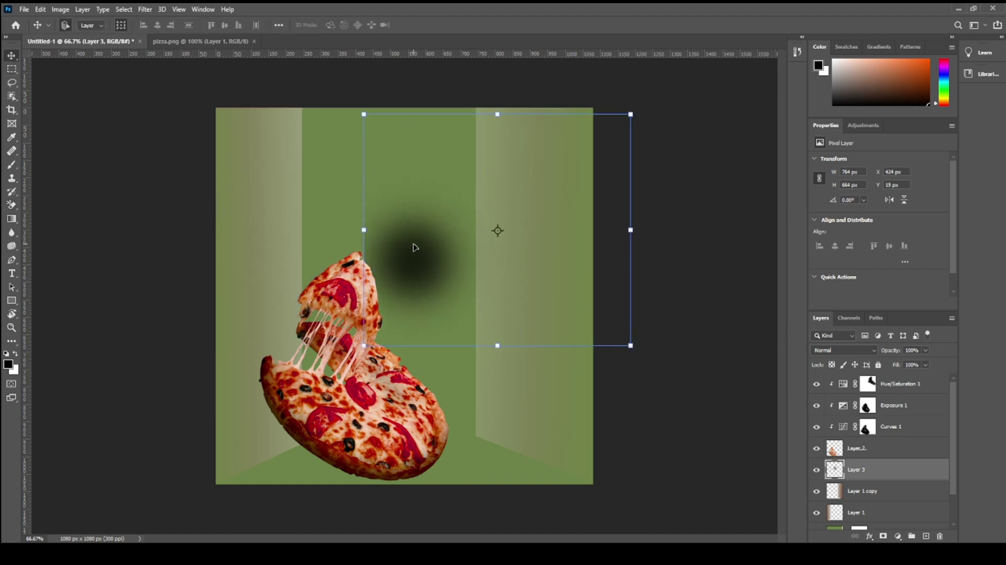
# Step: Narrow the top of the remaining shadow spot by 22.9° with a Perspective transform and place it behind the pizza's left edge
pyautogui.rightClick(415, 247)
pyautogui.press('Escape')
pyautogui.hotkey('ctrl', 't')
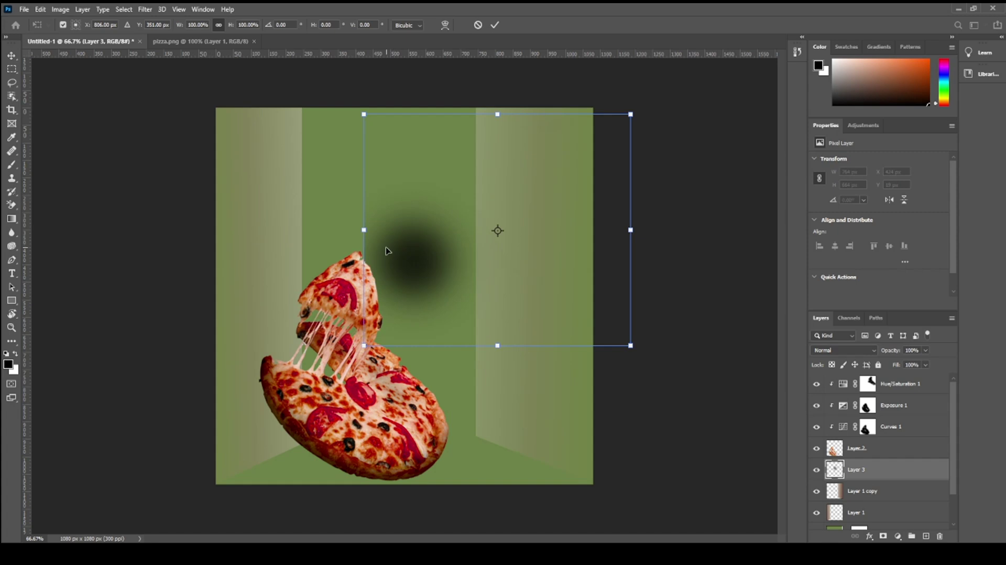
pyautogui.rightClick(386, 250)
pyautogui.click(415, 302)
pyautogui.moveTo(624, 117); pyautogui.dragTo(533, 120)
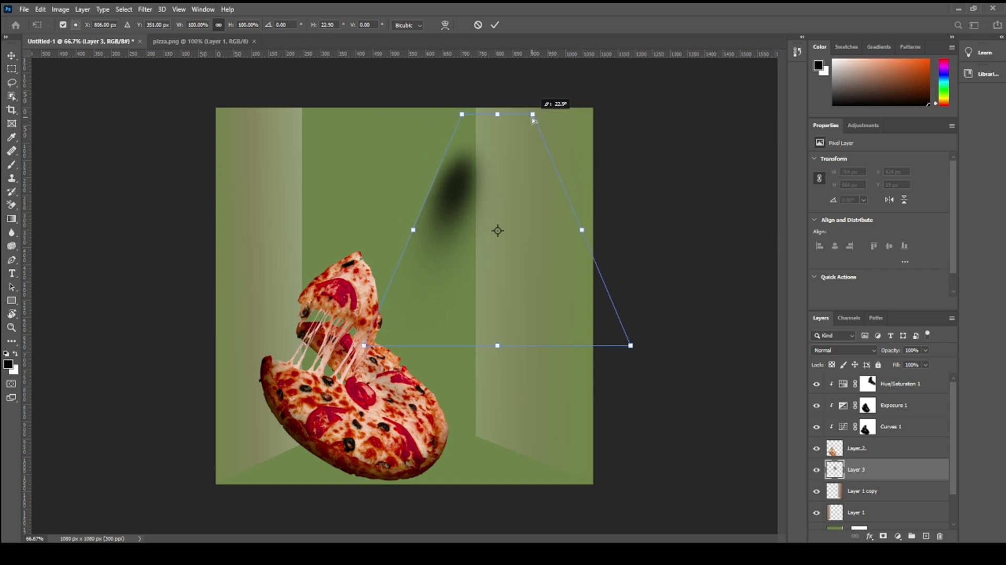
pyautogui.moveTo(443, 212); pyautogui.dragTo(251, 410)
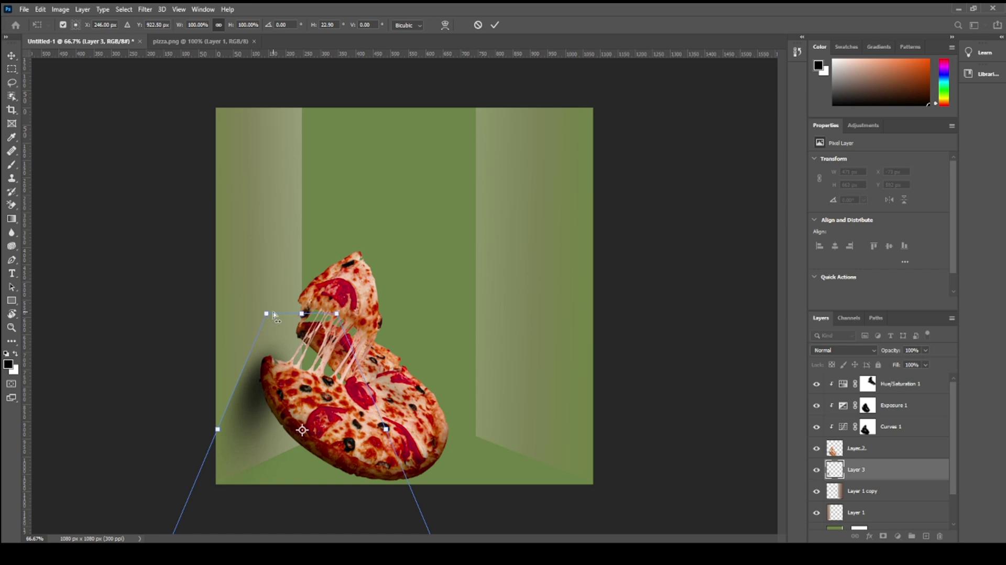
pyautogui.click(452, 340)
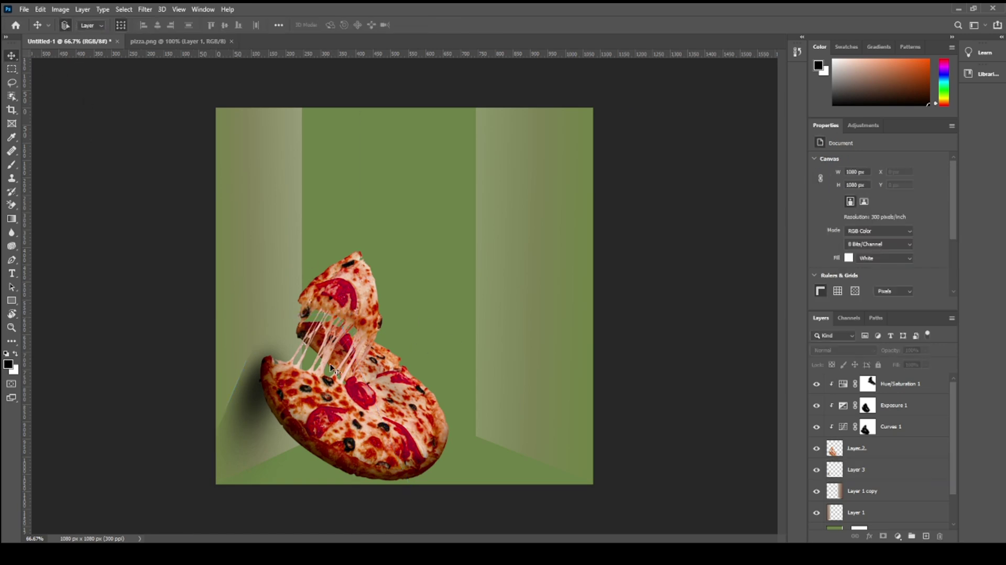
# Step: Scale the shadow to about 144%, rotate it about -13.9° and fit it behind the pizza's left edge
pyautogui.click(257, 377)
pyautogui.hotkey('ctrl', 't')
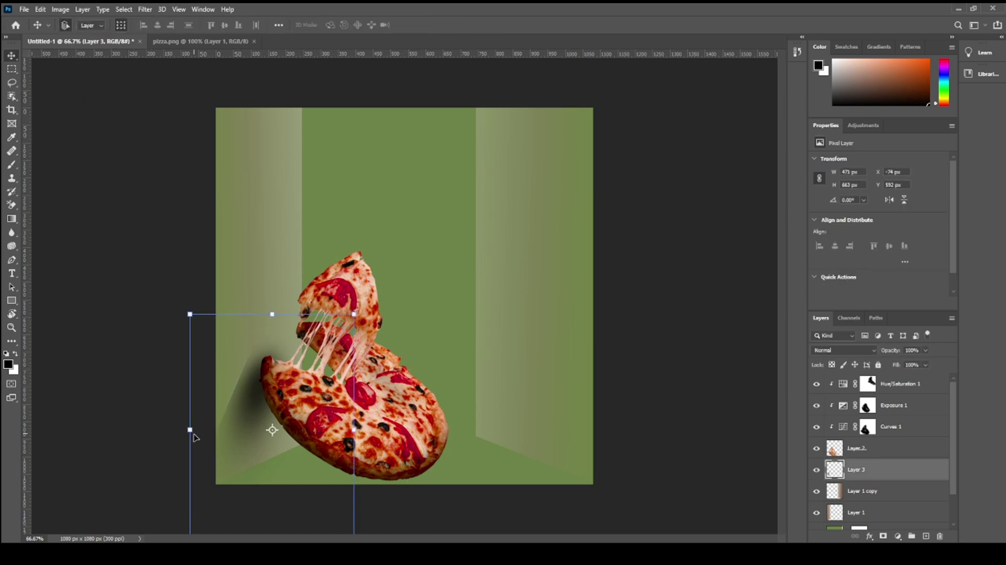
pyautogui.moveTo(190, 429); pyautogui.dragTo(158, 426)
pyautogui.moveTo(388, 286); pyautogui.dragTo(370, 257)
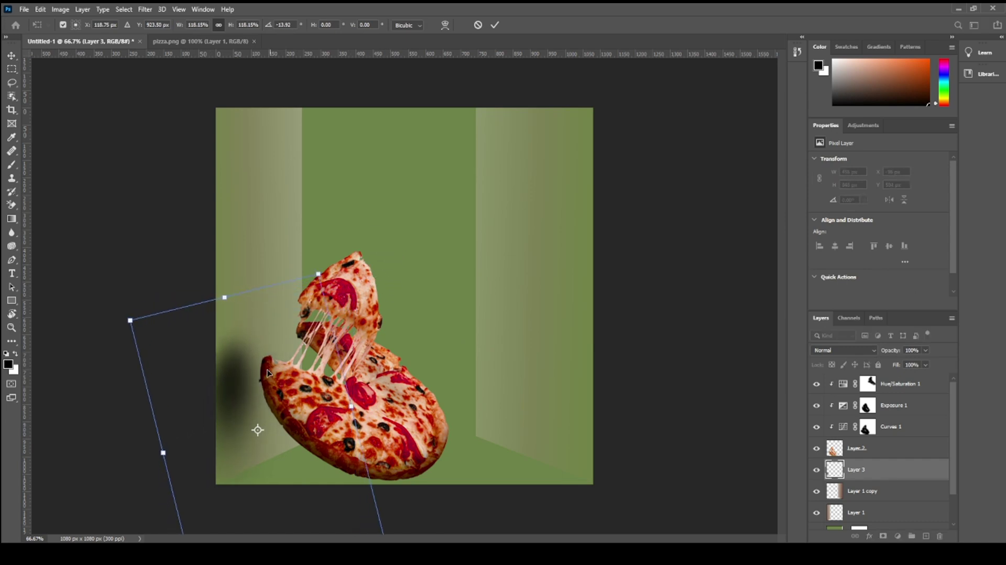
pyautogui.moveTo(237, 388); pyautogui.dragTo(269, 403)
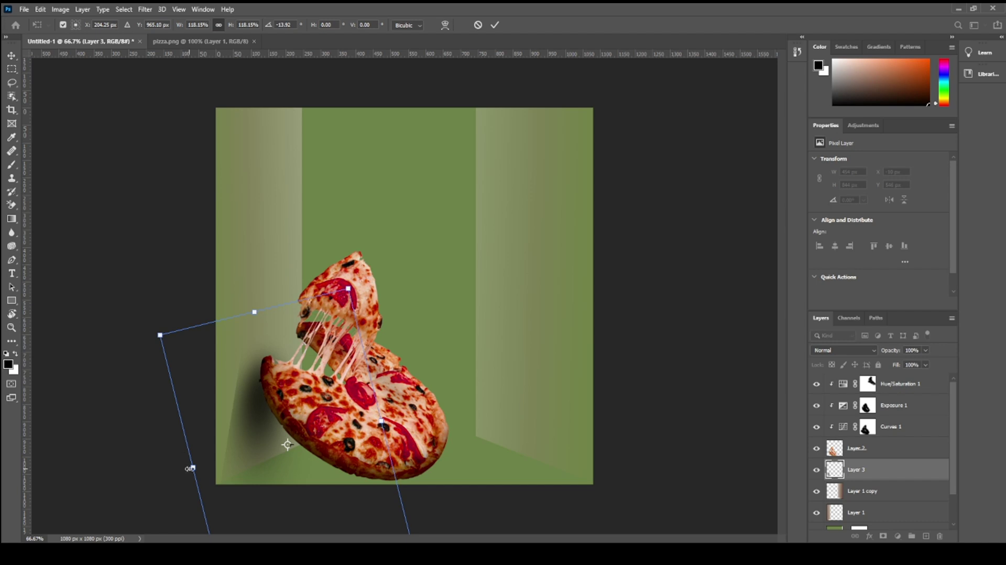
pyautogui.moveTo(190, 469); pyautogui.dragTo(152, 476)
pyautogui.moveTo(221, 409); pyautogui.dragTo(256, 423)
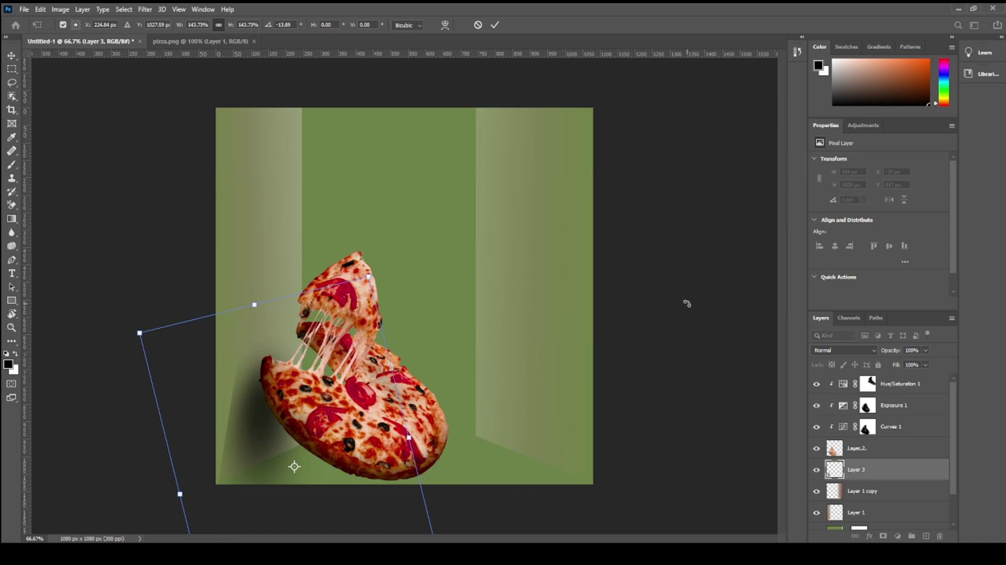
# Step: Set the shadow layer's blend mode to Linear Burn and nudge the shadow slightly
pyautogui.click(874, 350)
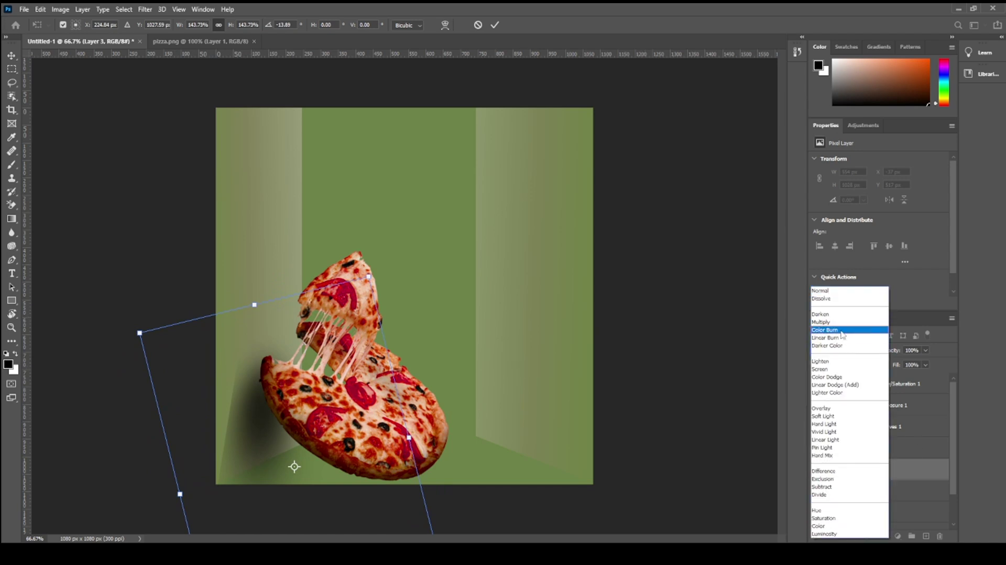
pyautogui.click(843, 336)
pyautogui.click(865, 351)
pyautogui.click(833, 338)
pyautogui.press('Return')
pyautogui.click(864, 350)
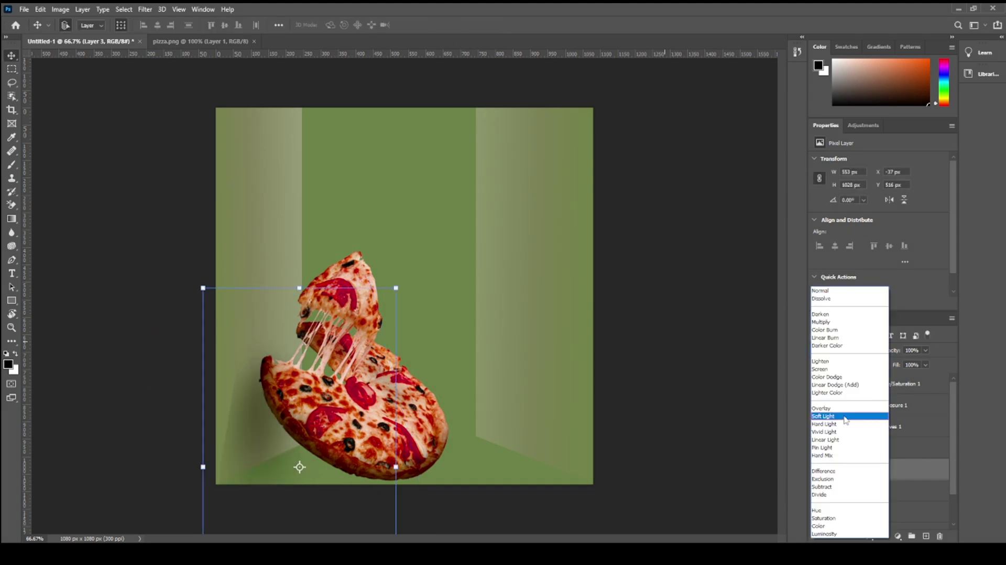
pyautogui.click(839, 340)
pyautogui.click(675, 367)
pyautogui.moveTo(254, 434); pyautogui.dragTo(255, 435)
# Step: Soften the outer edge of the wall shadow with the Eraser tool using a 300 px Soft Round brush
pyautogui.press('e')
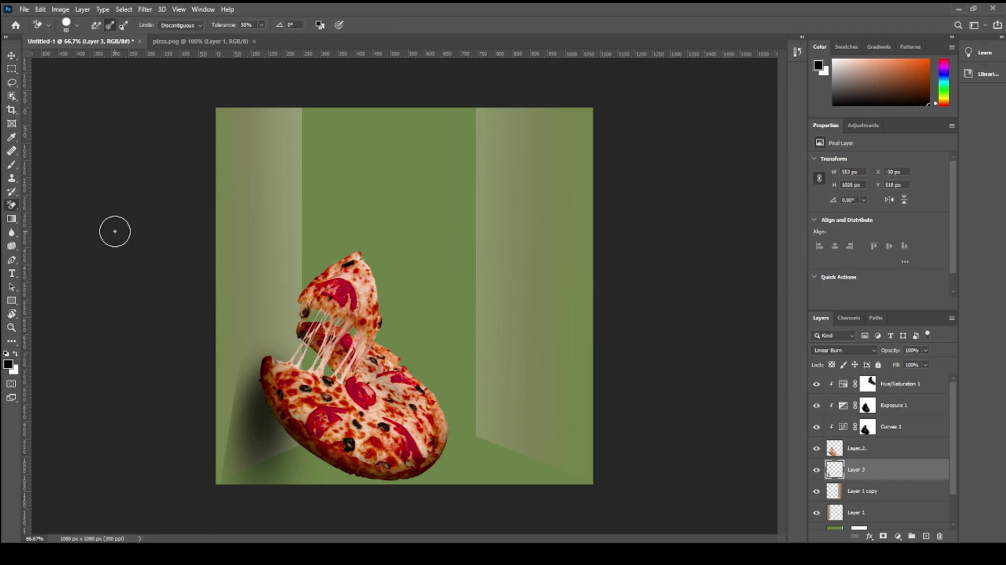
pyautogui.rightClick(17, 208)
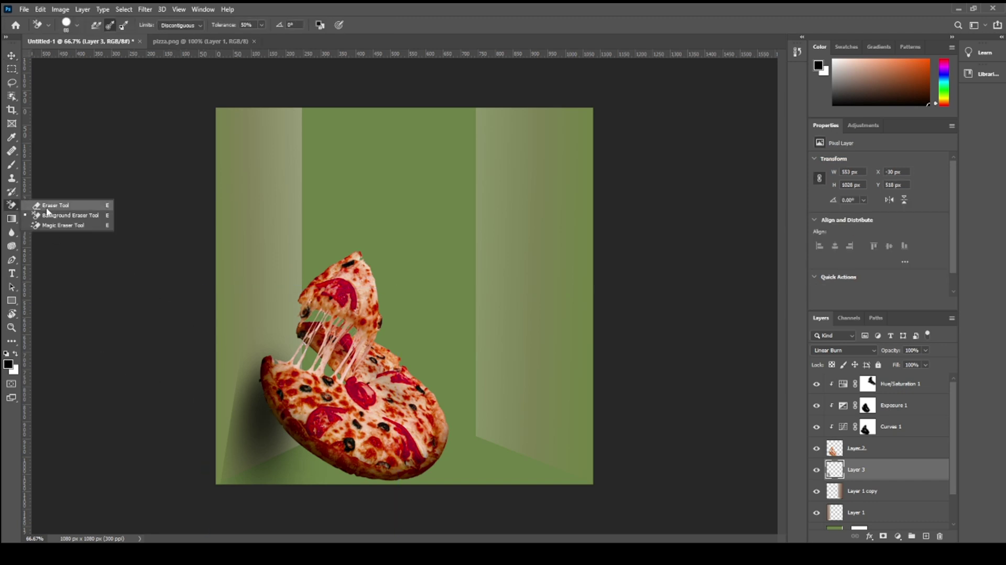
pyautogui.click(58, 205)
pyautogui.click(77, 25)
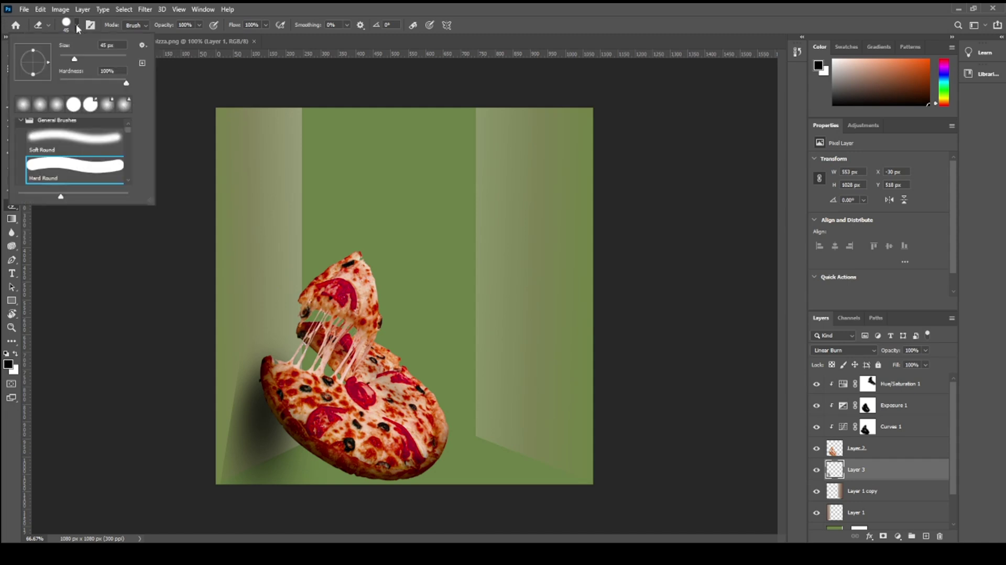
pyautogui.write('300')
pyautogui.press('Return')
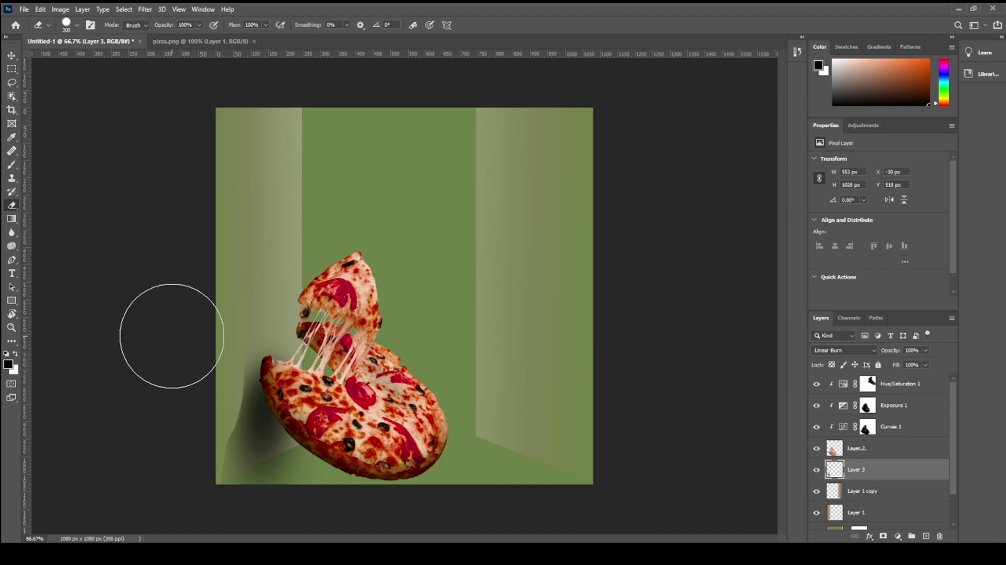
pyautogui.click(77, 26)
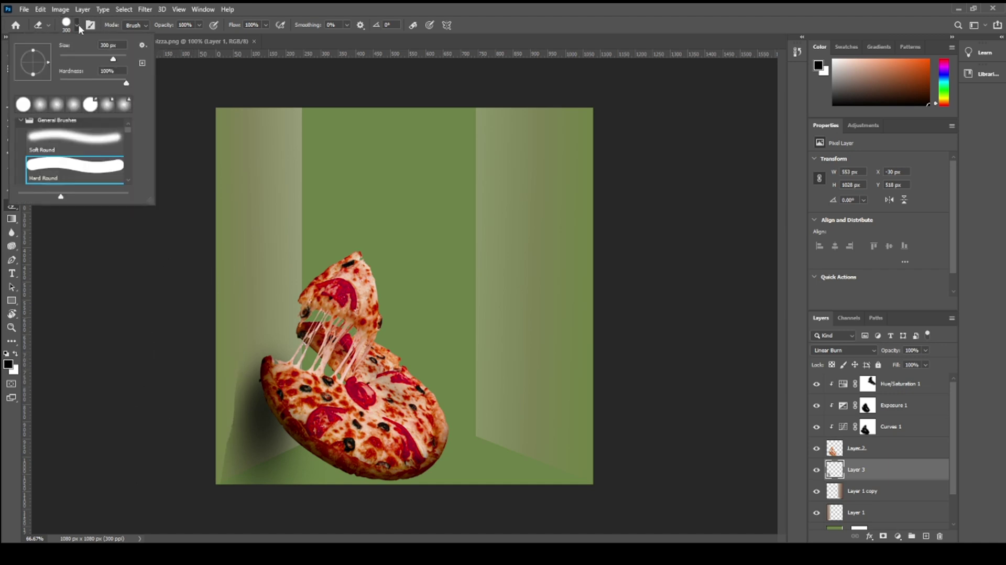
pyautogui.click(80, 138)
pyautogui.click(117, 325)
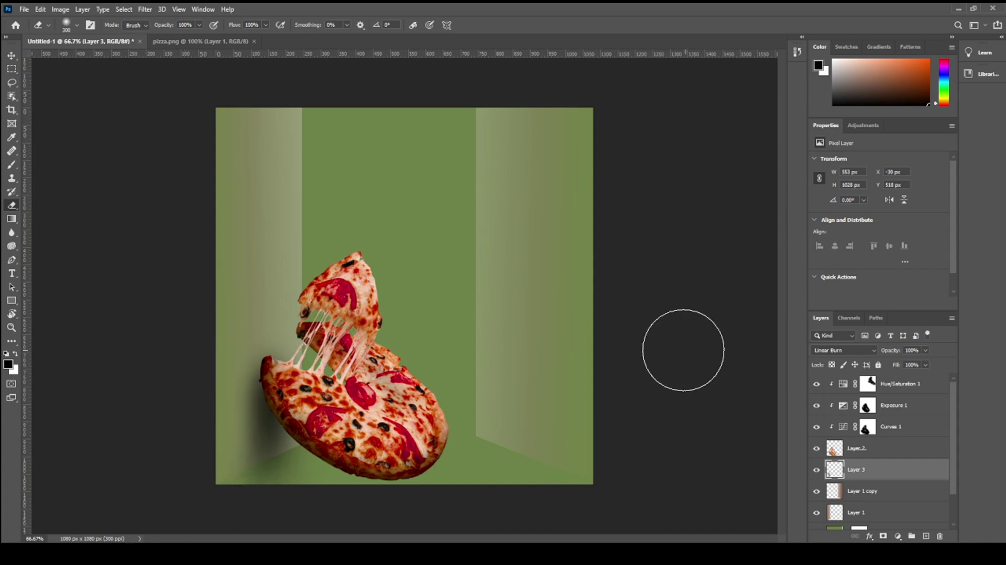
# Step: Duplicate the wall shadow layer, rotate the copy 90° and place it beneath the pizza as a floor shadow
pyautogui.press('v')
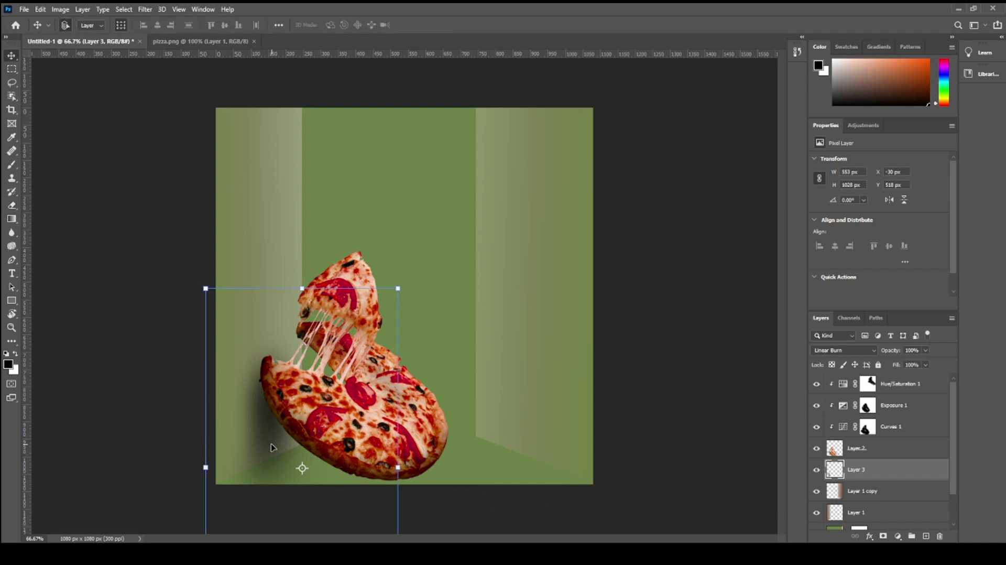
pyautogui.moveTo(915, 473); pyautogui.dragTo(927, 536)
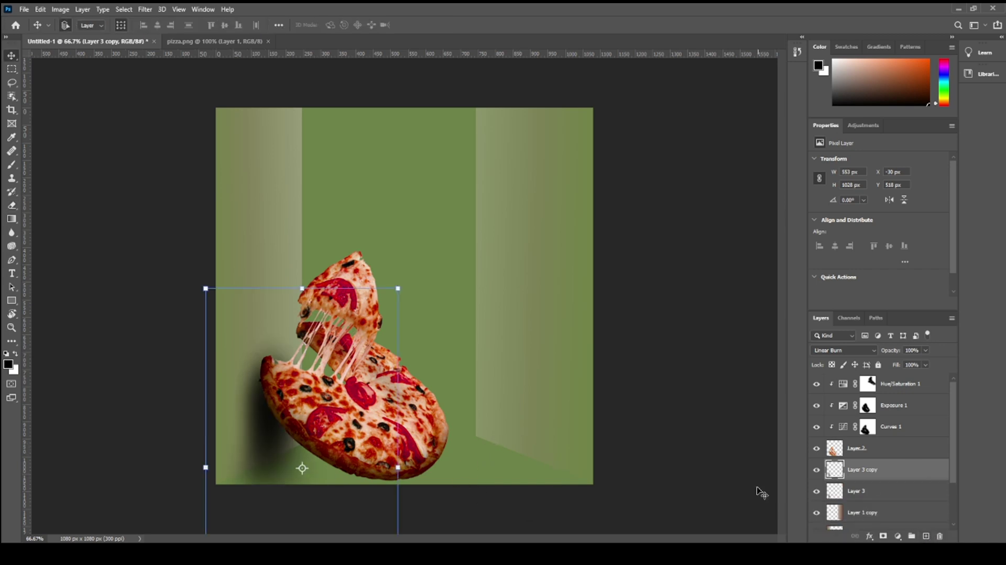
pyautogui.moveTo(278, 457); pyautogui.dragTo(489, 398)
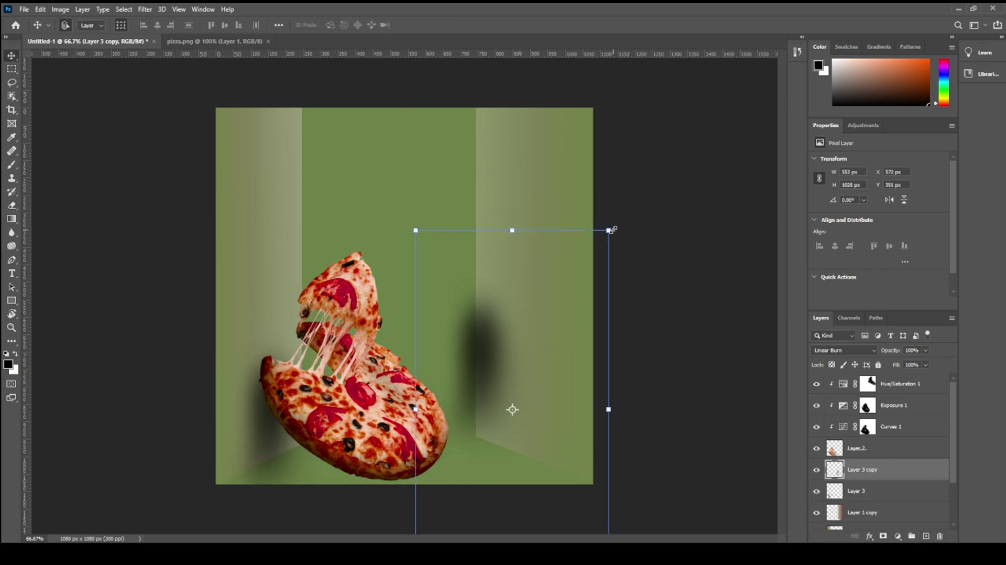
pyautogui.moveTo(613, 229); pyautogui.dragTo(298, 248)
pyautogui.moveTo(481, 446); pyautogui.dragTo(370, 478)
pyautogui.moveTo(611, 367); pyautogui.dragTo(247, 497)
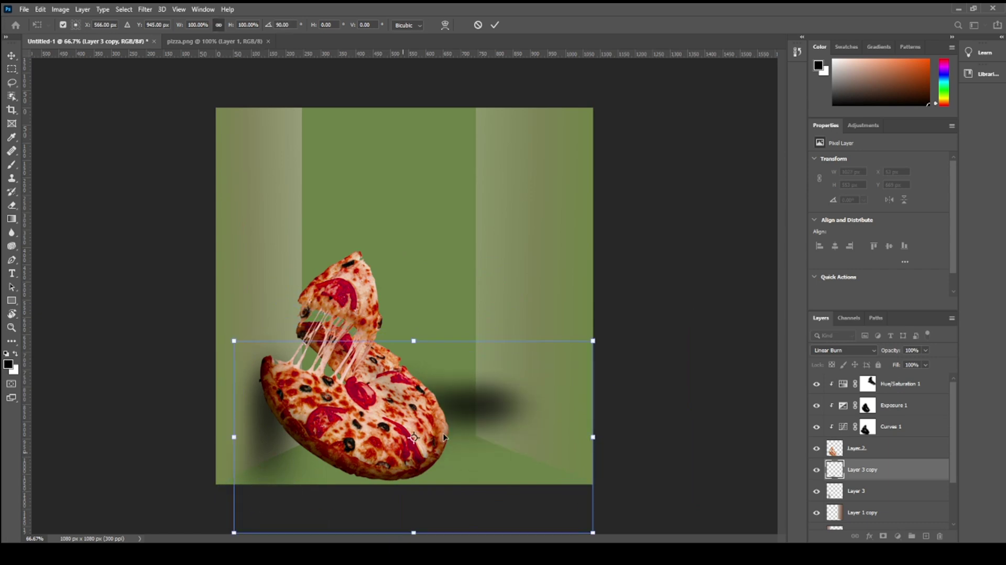
pyautogui.moveTo(480, 408); pyautogui.dragTo(358, 476)
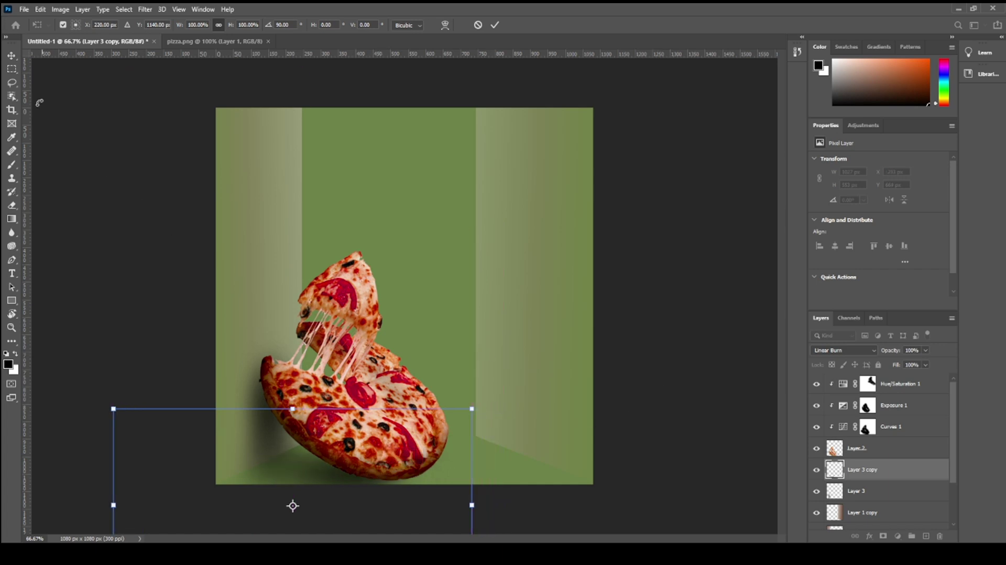
# Step: Stretch the floor shadow horizontally to 1259 px wide beneath the pizza and clear the layer selection
pyautogui.click(11, 56)
pyautogui.click(73, 113)
pyautogui.moveTo(335, 474); pyautogui.dragTo(348, 475)
pyautogui.moveTo(125, 505); pyautogui.dragTo(73, 505)
pyautogui.moveTo(485, 504); pyautogui.dragTo(511, 504)
pyautogui.press('Return')
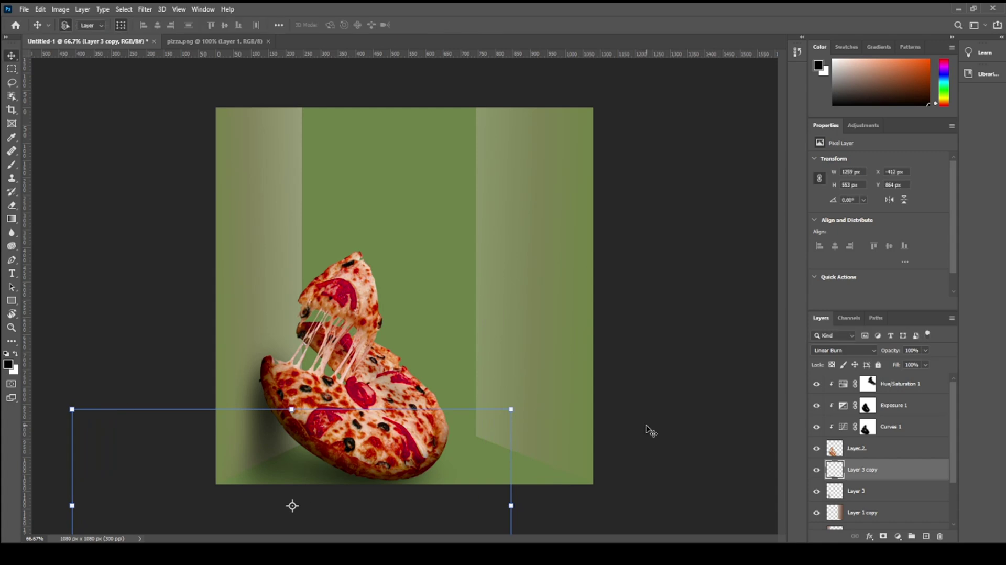
pyautogui.click(650, 430)
pyautogui.click(393, 448)
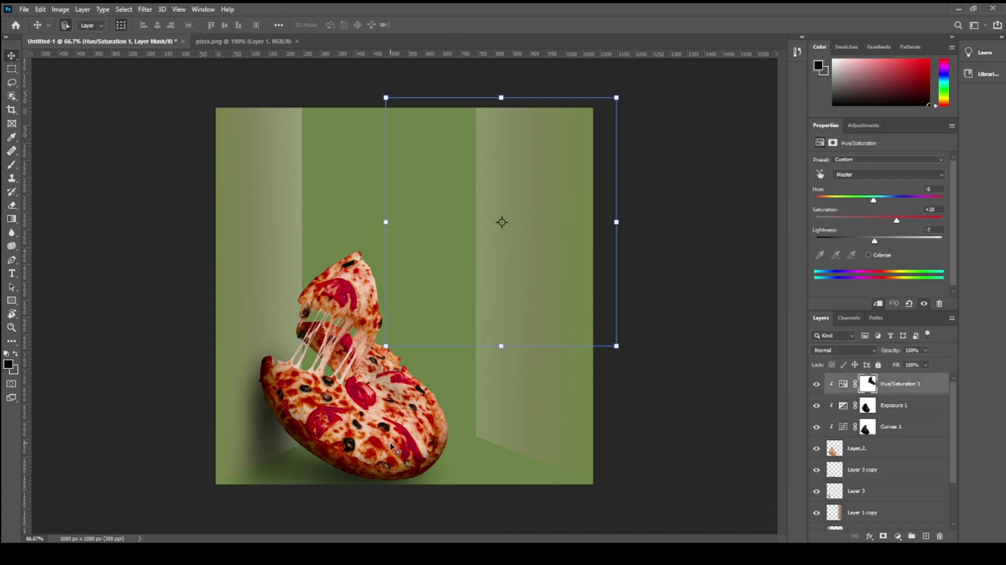
pyautogui.click(660, 425)
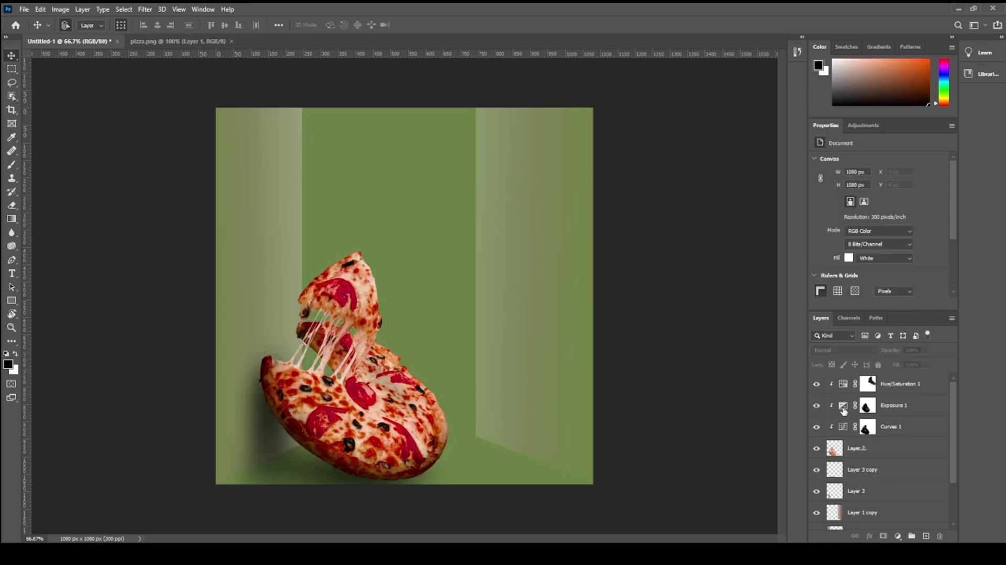
# Step: Group the pizza, its three adjustment layers and both shadow layers, and name the group "img"
pyautogui.click(898, 385)
pyautogui.scroll(-1, 858, 492)
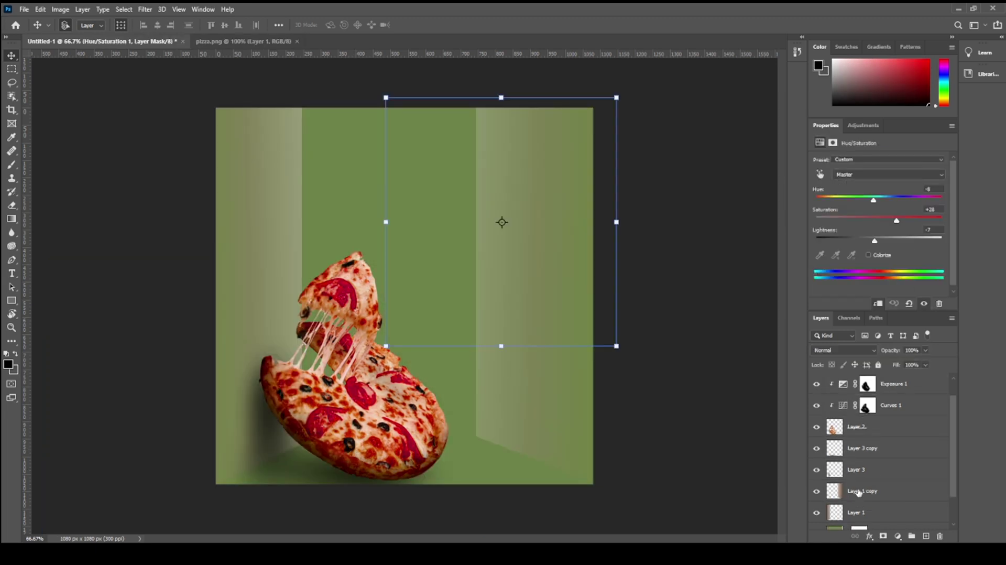
pyautogui.click(817, 469)
pyautogui.keyDown('shift'); pyautogui.click(882, 472); pyautogui.keyUp('shift')
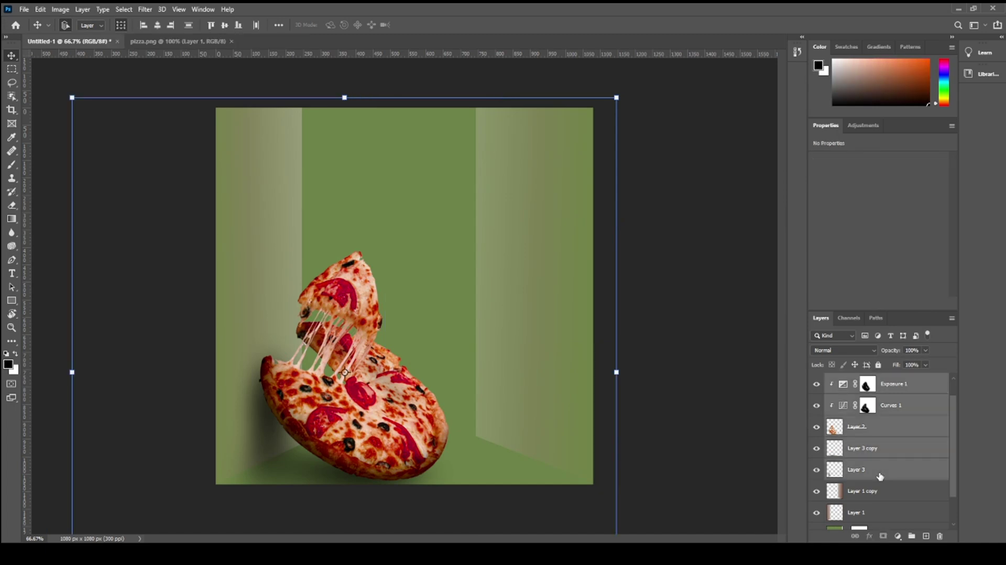
pyautogui.scroll(1, 884, 471)
pyautogui.click(917, 536)
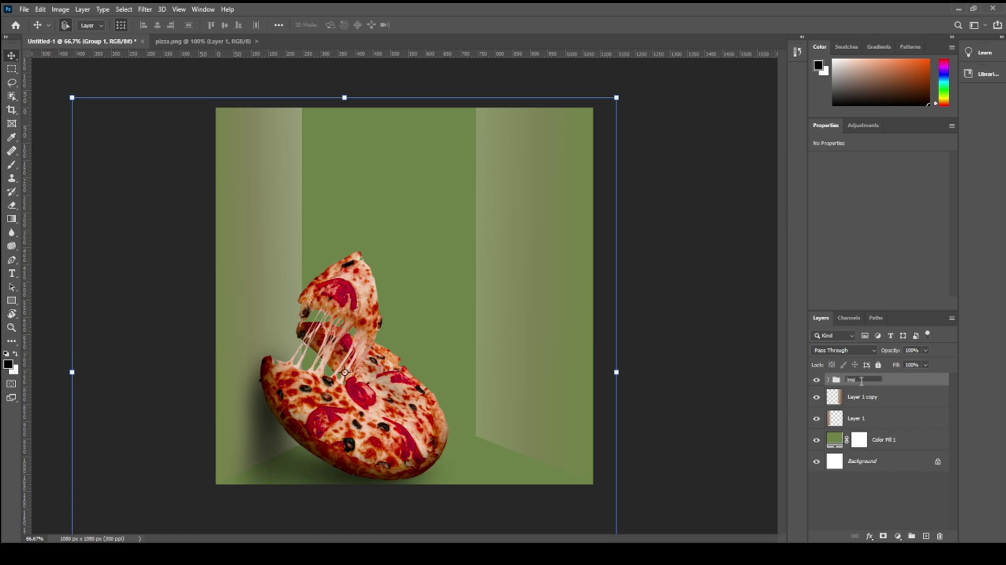
pyautogui.press('Return')
pyautogui.moveTo(862, 384); pyautogui.dragTo(926, 536)
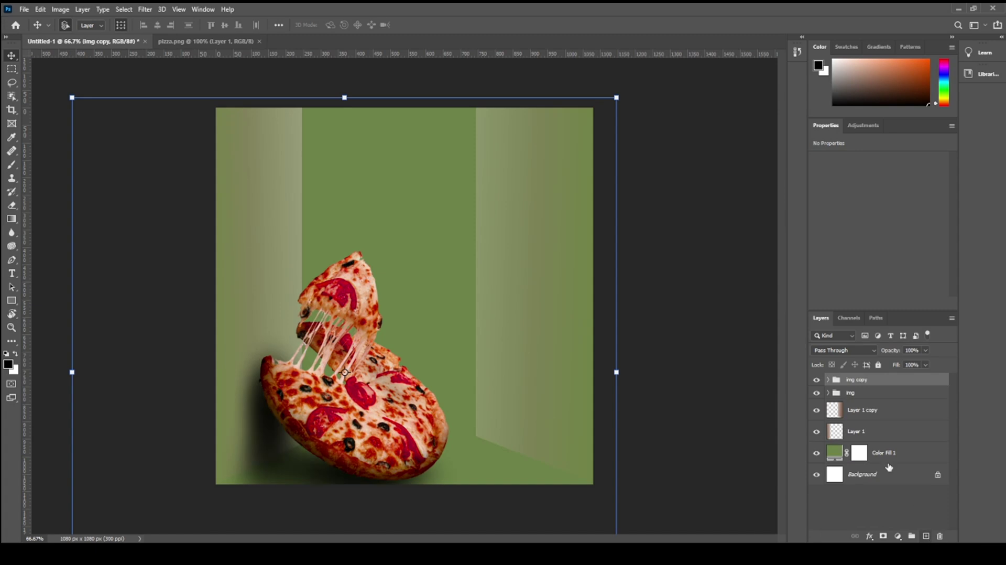
pyautogui.moveTo(415, 410); pyautogui.dragTo(472, 373)
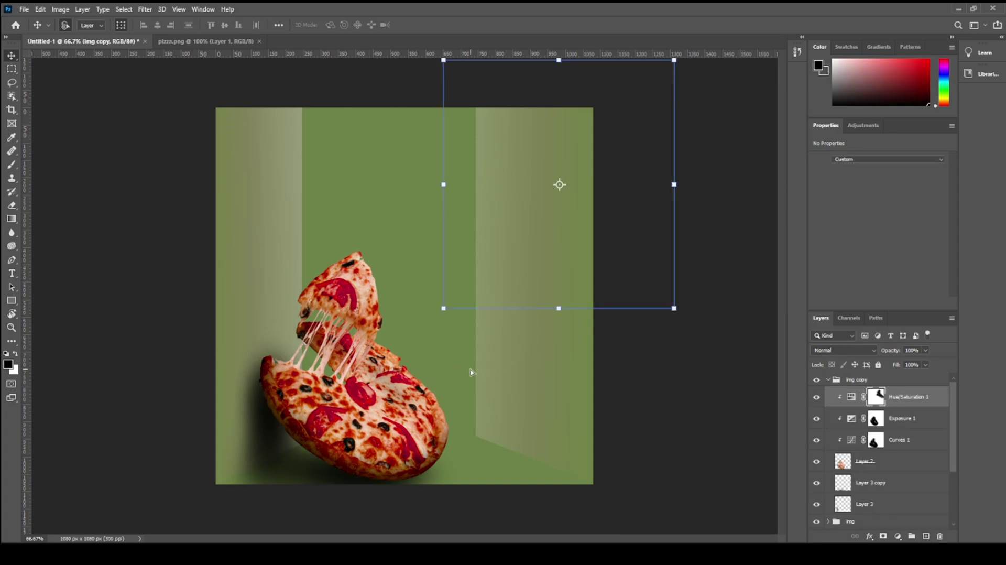
pyautogui.hotkey('ctrl', 'z')
pyautogui.hotkey('ctrl', 'z')
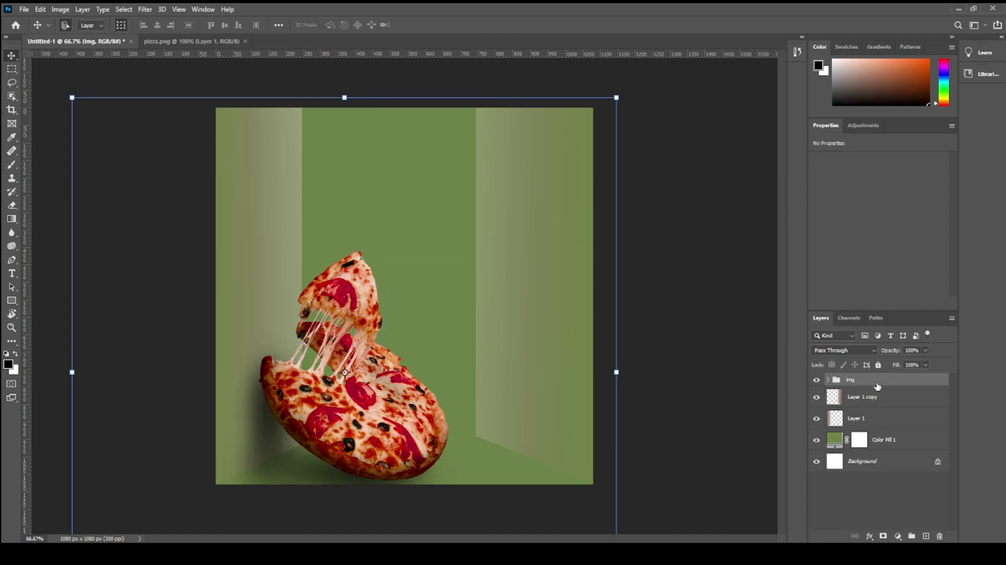
# Step: Duplicate the img group, move the copy up beside the original pizza and flip it horizontally
pyautogui.moveTo(881, 385); pyautogui.dragTo(926, 536)
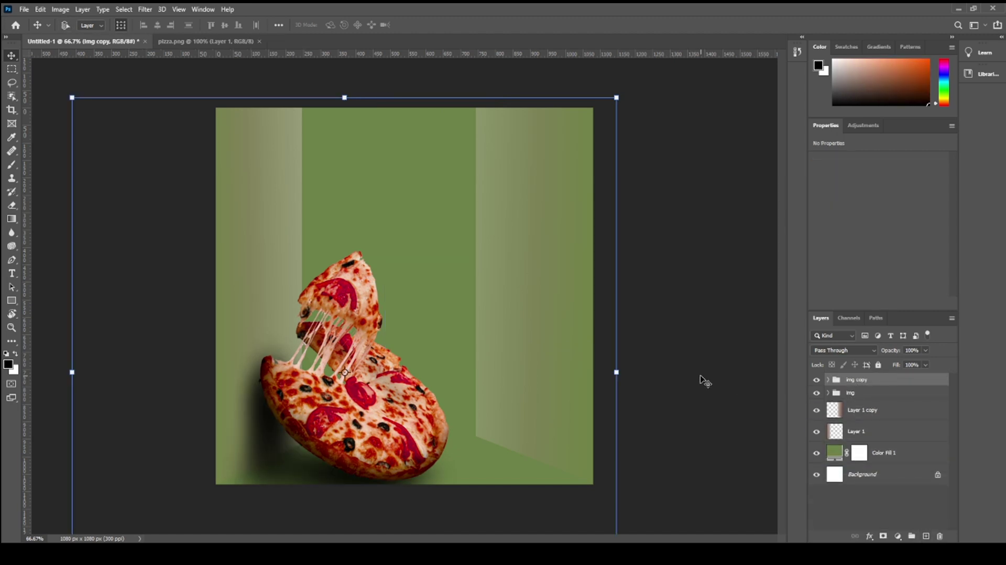
pyautogui.moveTo(372, 415); pyautogui.dragTo(504, 326)
pyautogui.rightClick(534, 353)
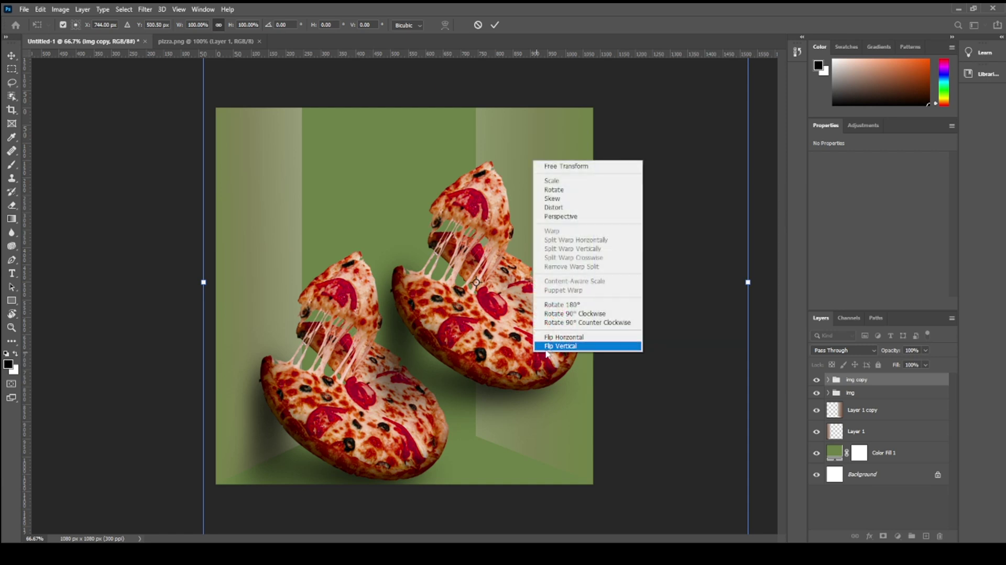
pyautogui.click(561, 346)
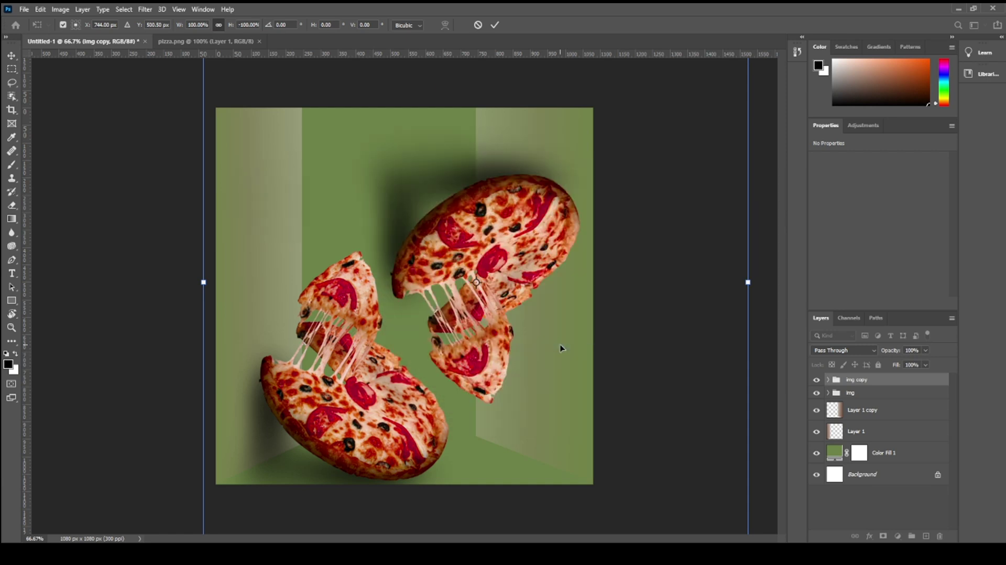
pyautogui.hotkey('ctrl', 'z')
pyautogui.rightClick(505, 333)
pyautogui.click(535, 510)
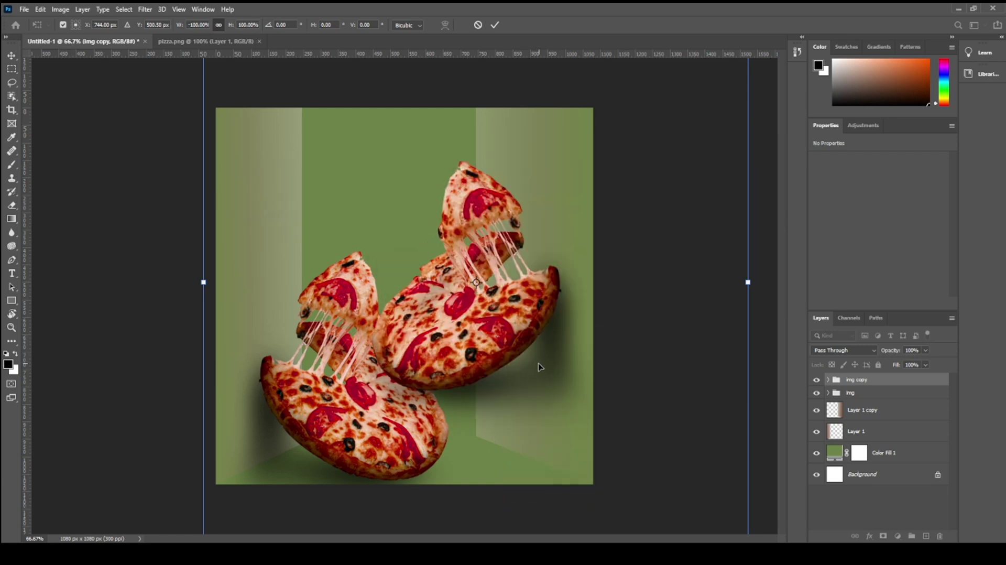
# Step: Scale the mirrored pizza copy to about 66.21% and place it against the inner edge of the right side panel
pyautogui.moveTo(749, 281); pyautogui.dragTo(580, 283)
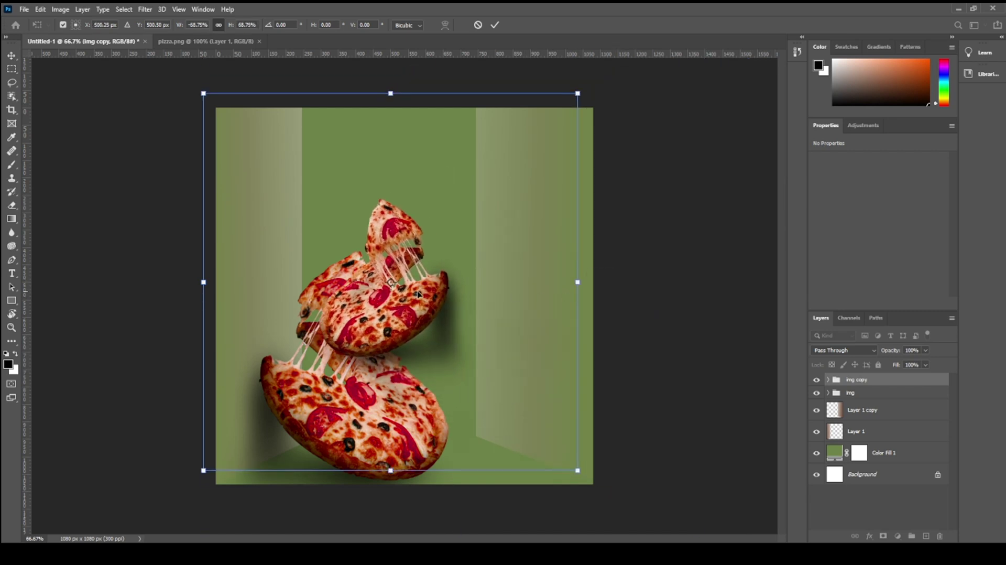
pyautogui.moveTo(380, 294); pyautogui.dragTo(419, 385)
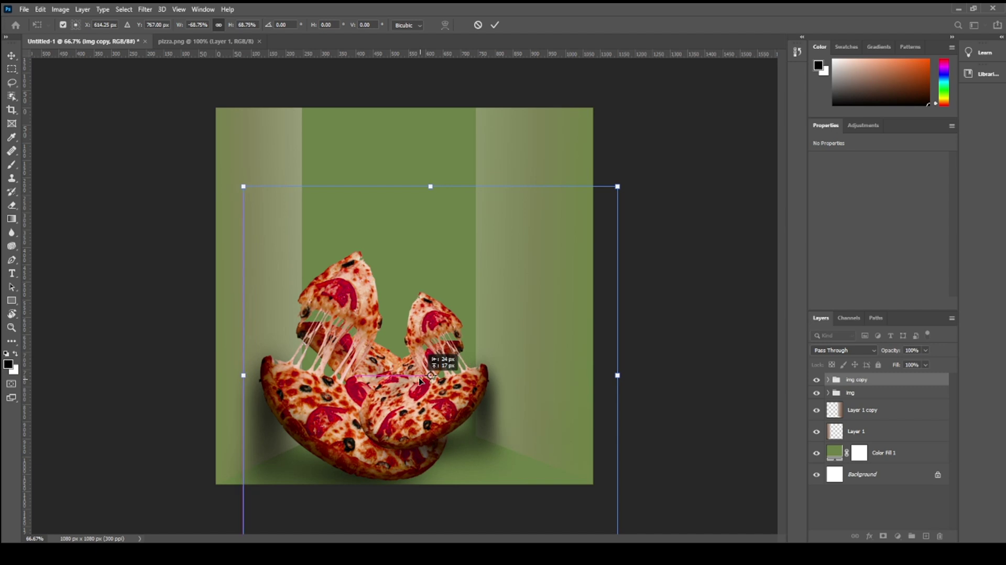
pyautogui.moveTo(619, 187); pyautogui.dragTo(604, 199)
pyautogui.moveTo(472, 382)
pyautogui.mouseDown()
pyautogui.moveTo(485, 396)
pyautogui.moveTo(481, 369)
pyautogui.mouseUp()
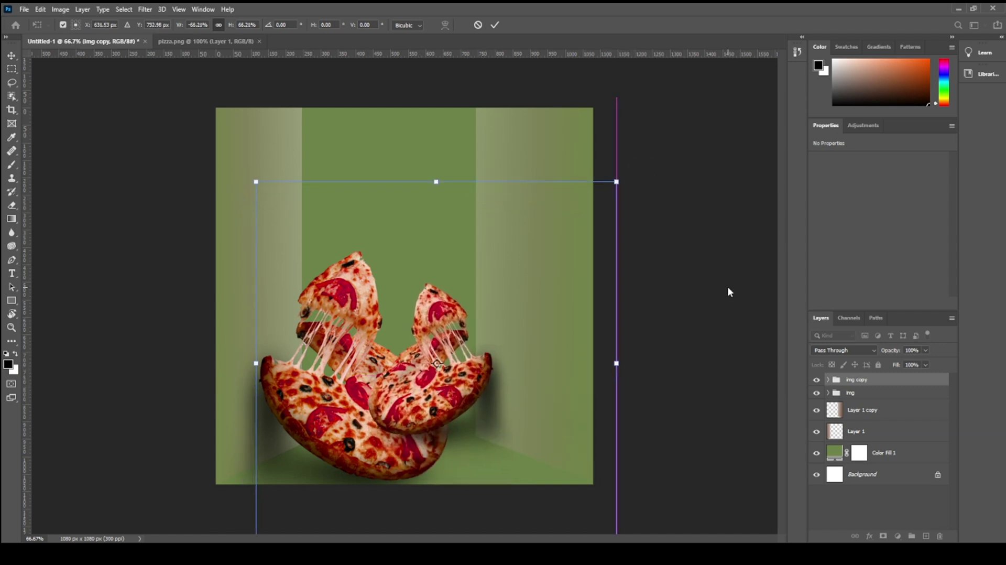
pyautogui.moveTo(890, 381); pyautogui.dragTo(888, 405)
pyautogui.moveTo(472, 385); pyautogui.dragTo(503, 375)
pyautogui.hotkey('ctrl', 'z')
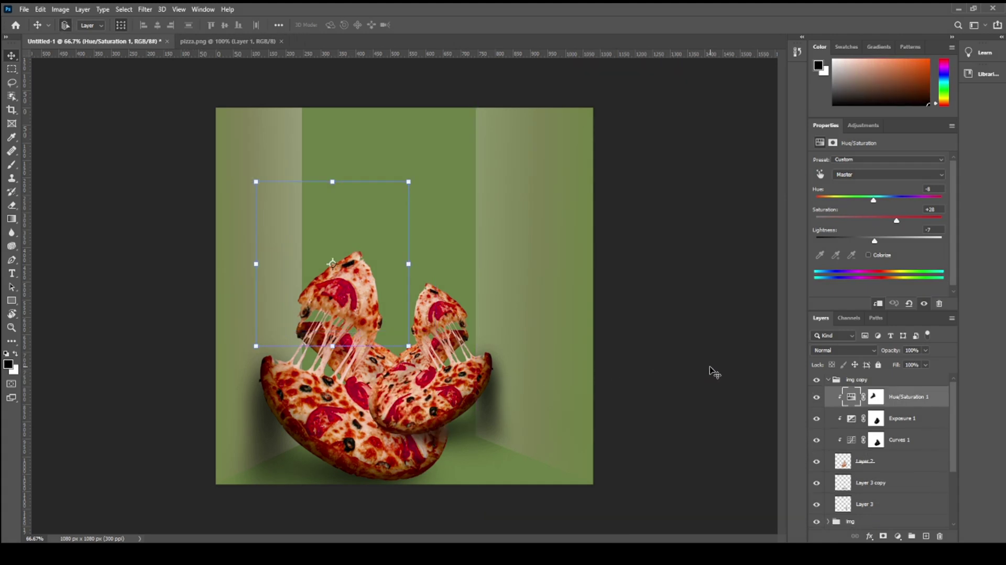
pyautogui.click(703, 393)
pyautogui.click(829, 380)
pyautogui.click(868, 382)
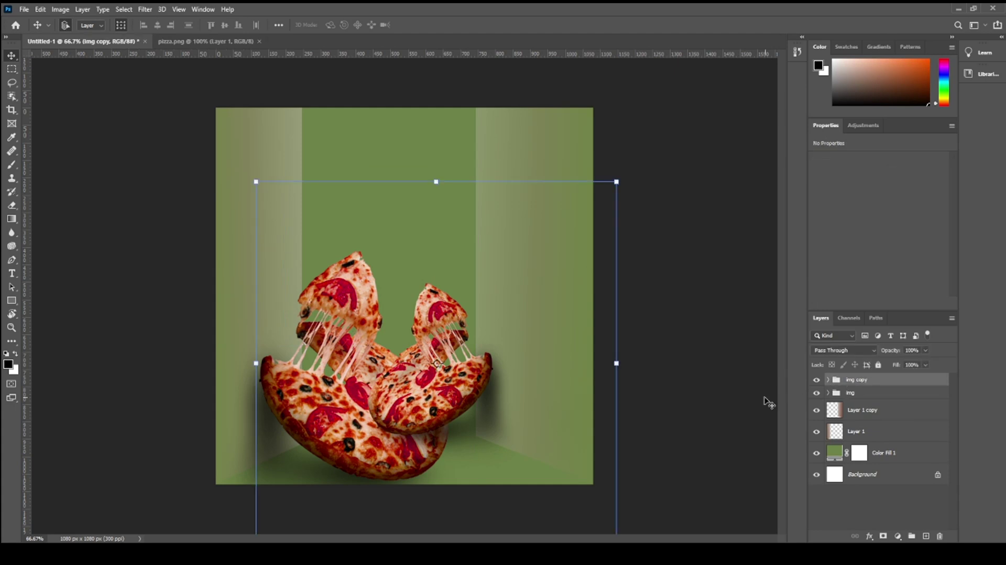
# Step: Reorder the img copy group below the img group so the smaller pizza sits behind the large one
pyautogui.hotkey('ctrl', 't')
pyautogui.moveTo(865, 395); pyautogui.dragTo(873, 401)
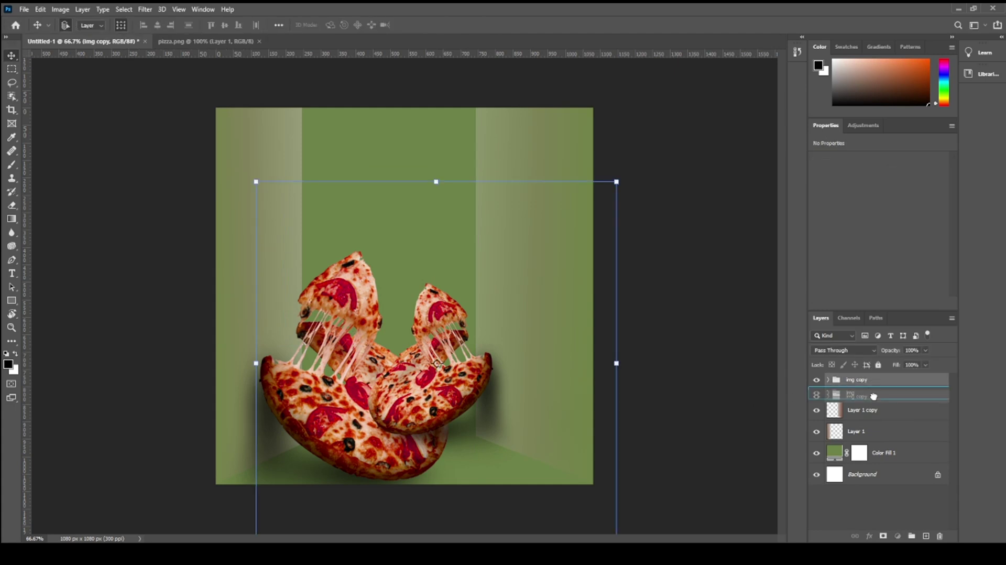
pyautogui.keyDown('ctrl'); pyautogui.click(463, 381); pyautogui.keyUp('ctrl')
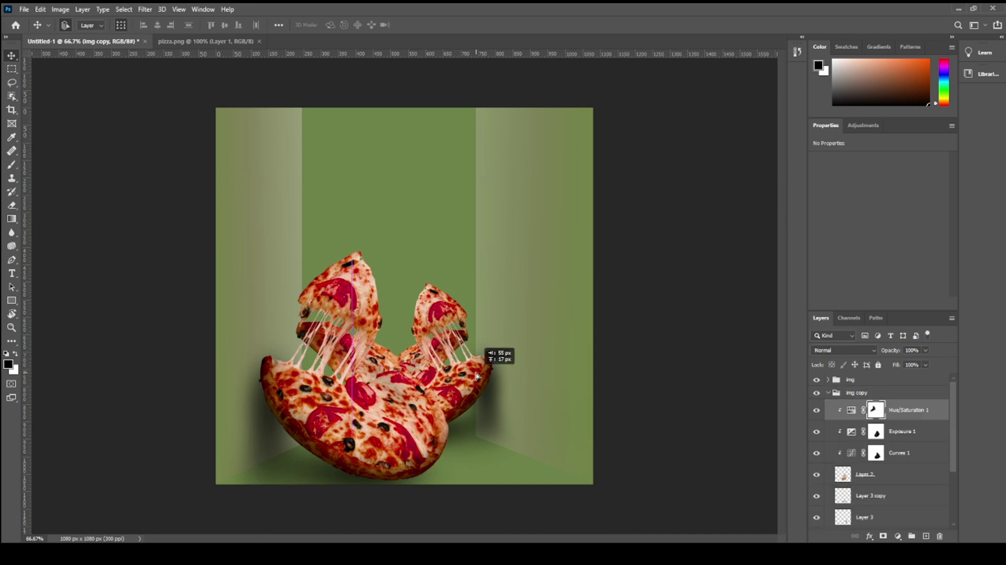
pyautogui.click(824, 394)
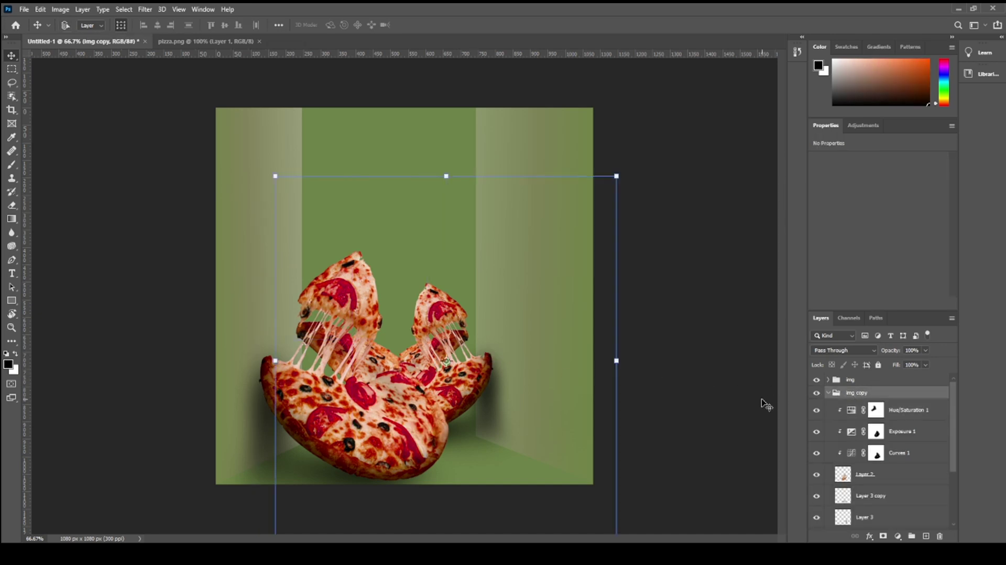
# Step: Move the whole img copy group right to about X 769 px and Y 738 px
pyautogui.hotkey('ctrl', 't')
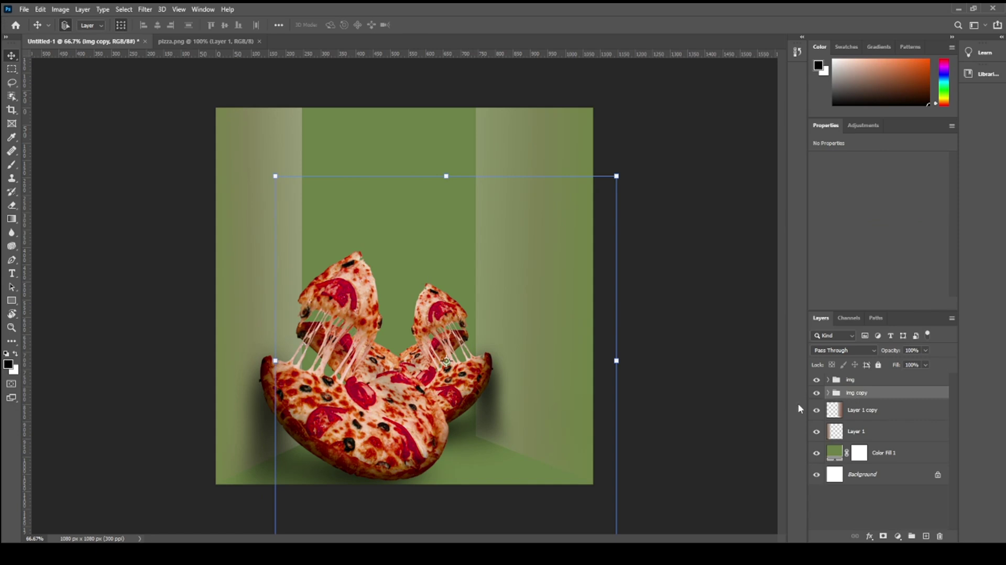
pyautogui.hotkey('ctrl', 't')
pyautogui.moveTo(472, 389); pyautogui.dragTo(511, 389)
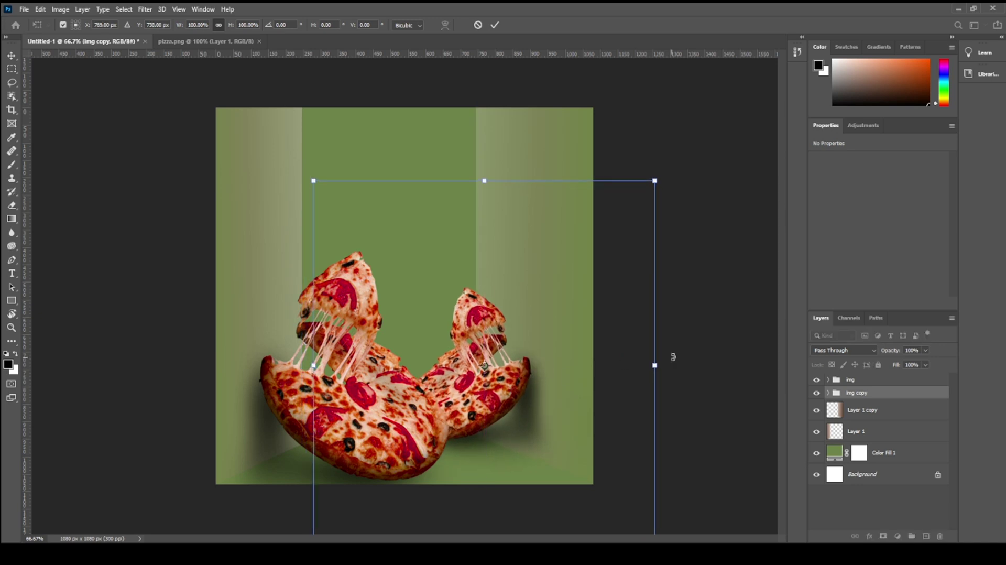
pyautogui.click(719, 354)
pyautogui.click(719, 355)
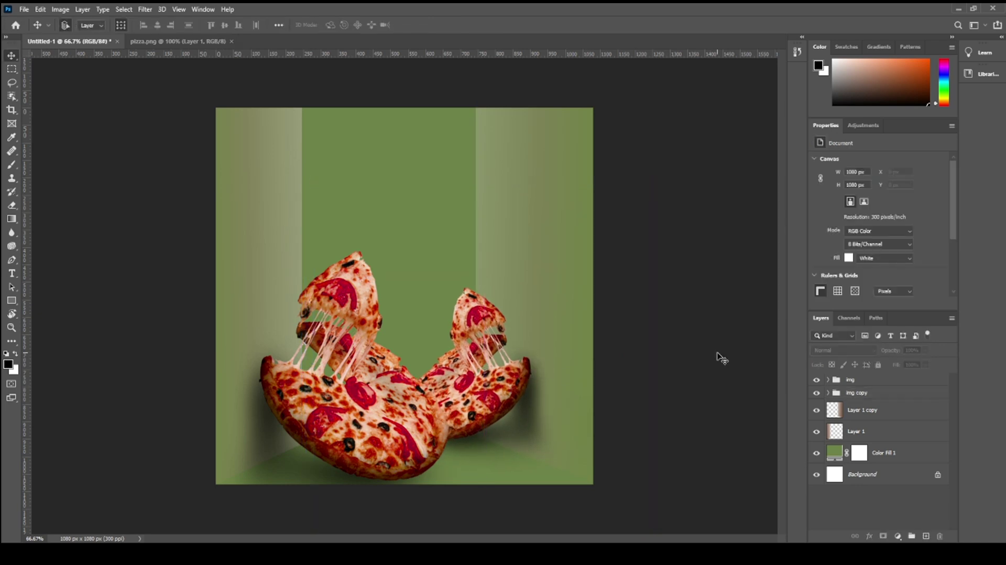
# Step: Scale the img group down slightly and shift the large pizza up and to the left
pyautogui.click(868, 384)
pyautogui.hotkey('ctrl', 't')
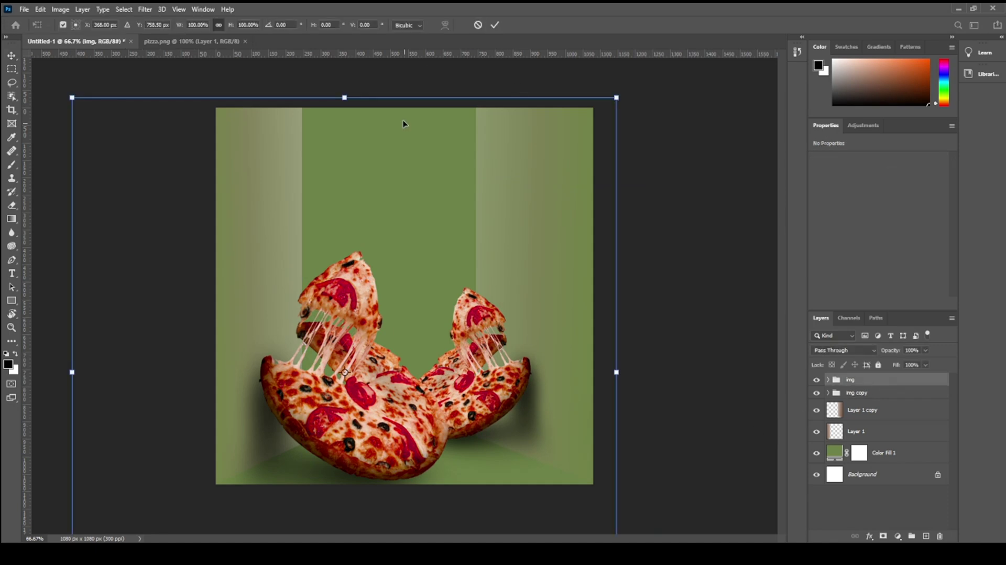
pyautogui.moveTo(351, 96); pyautogui.dragTo(343, 121)
pyautogui.moveTo(331, 361); pyautogui.dragTo(321, 335)
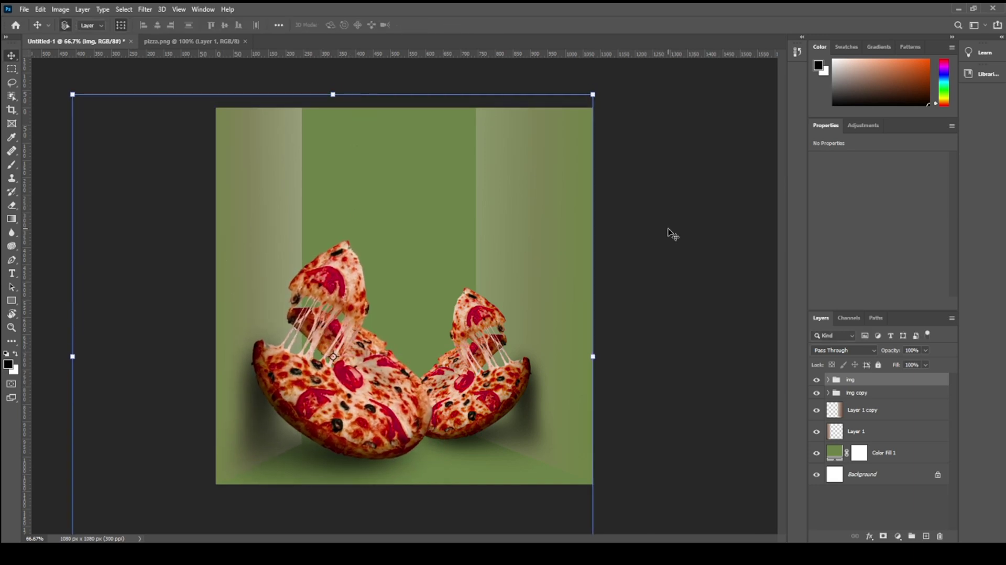
pyautogui.press('Return')
# Step: Widen the left side panel to about 123.17% so its inner edge extends toward the center
pyautogui.click(216, 296)
pyautogui.hotkey('ctrl', 't')
pyautogui.moveTo(302, 296); pyautogui.dragTo(286, 262)
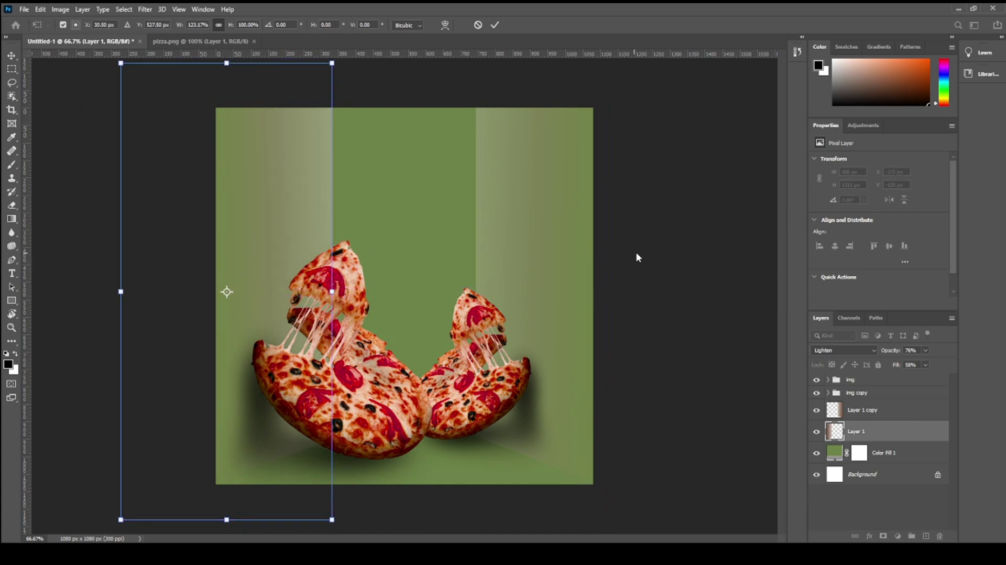
pyautogui.press('Return')
# Step: Enlarge the img copy group to about 105.67% and shift it left to about X 706.71 px and Y 720 px
pyautogui.click(390, 263)
pyautogui.click(685, 389)
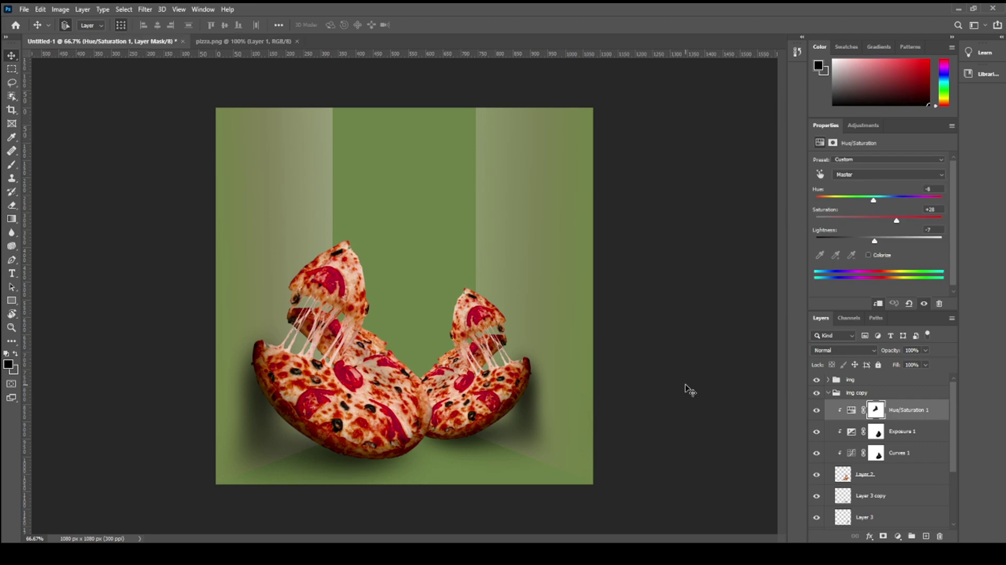
pyautogui.click(860, 394)
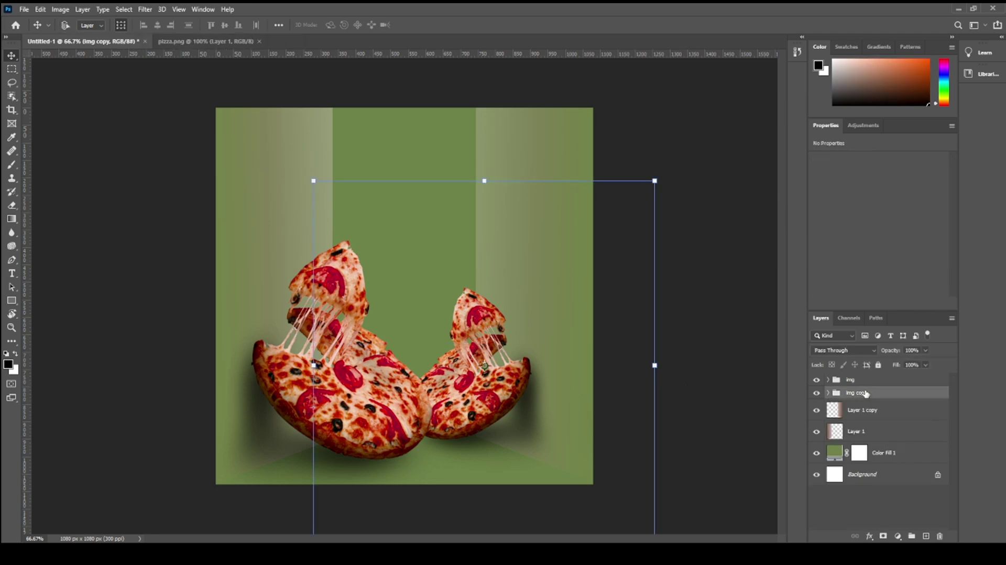
pyautogui.hotkey('ctrl', 't')
pyautogui.moveTo(521, 179); pyautogui.dragTo(519, 161)
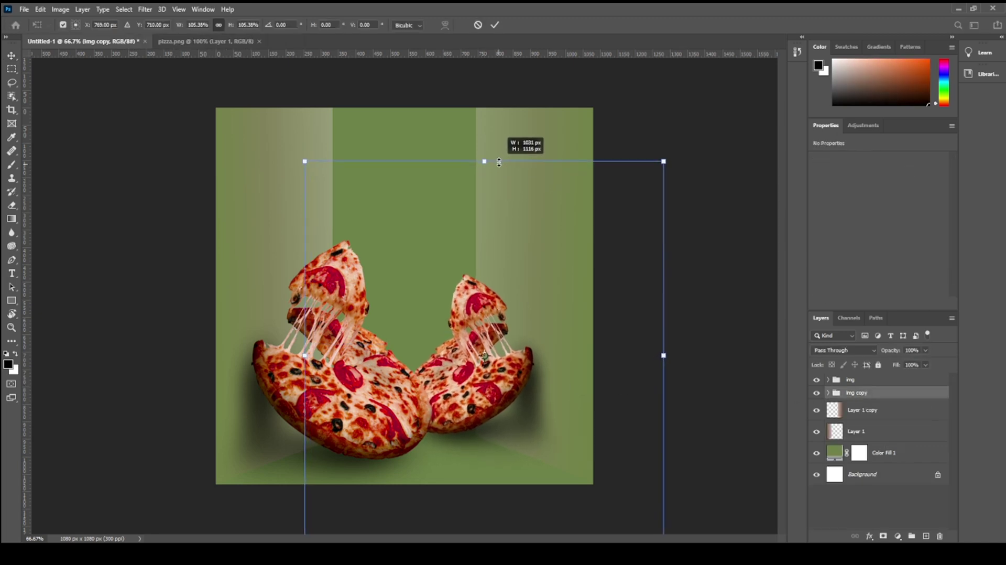
pyautogui.moveTo(490, 381); pyautogui.dragTo(468, 386)
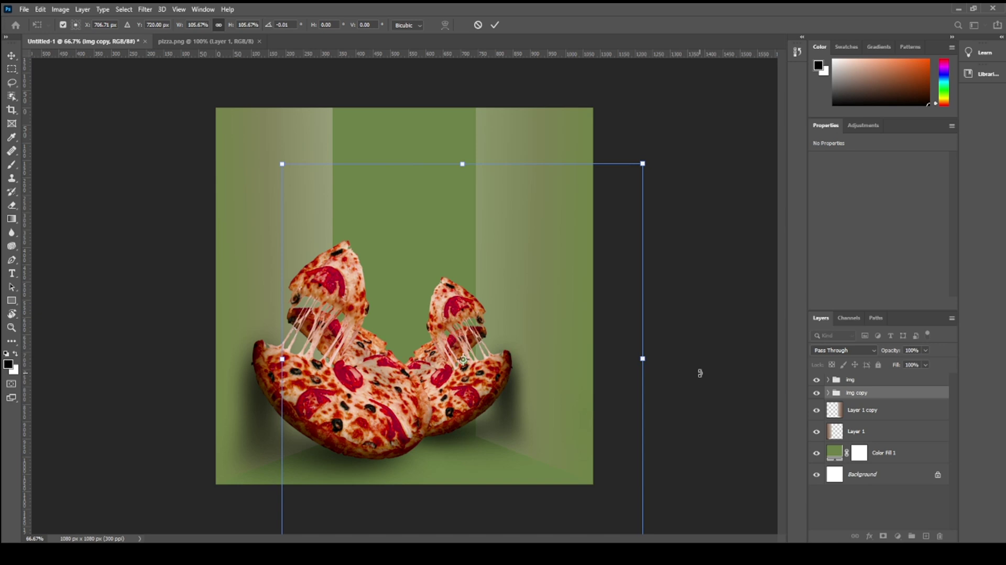
pyautogui.press('Return')
# Step: Widen and reposition the right side panel so its inner edge sits at about X 678 px
pyautogui.click(494, 253)
pyautogui.moveTo(478, 287); pyautogui.dragTo(439, 283)
pyautogui.moveTo(528, 251); pyautogui.dragTo(549, 256)
pyautogui.moveTo(466, 292); pyautogui.dragTo(453, 291)
pyautogui.press('Return')
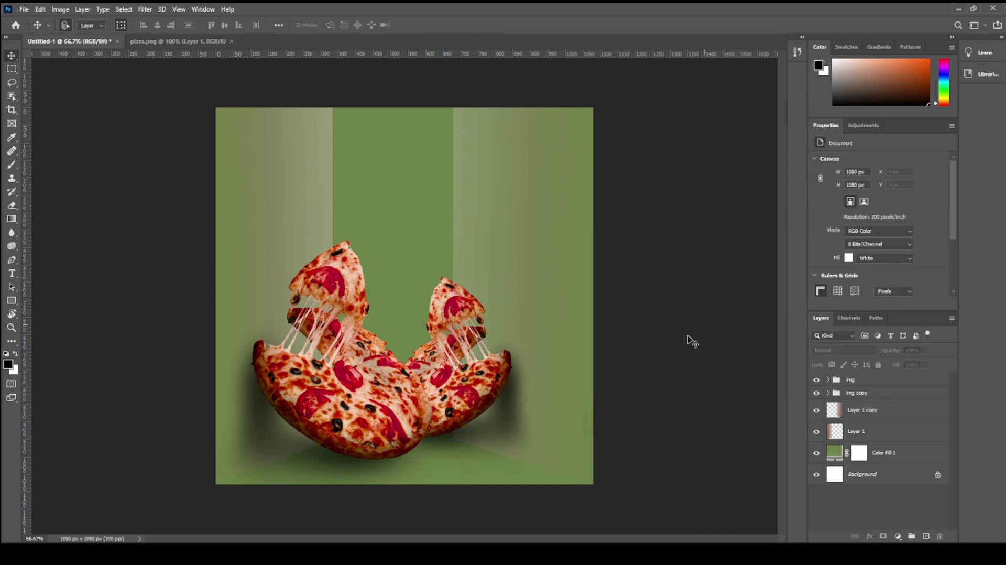
# Step: Stretch the right side panel's inner edge further toward the center, to about 107.99% width
pyautogui.click(515, 398)
pyautogui.click(555, 191)
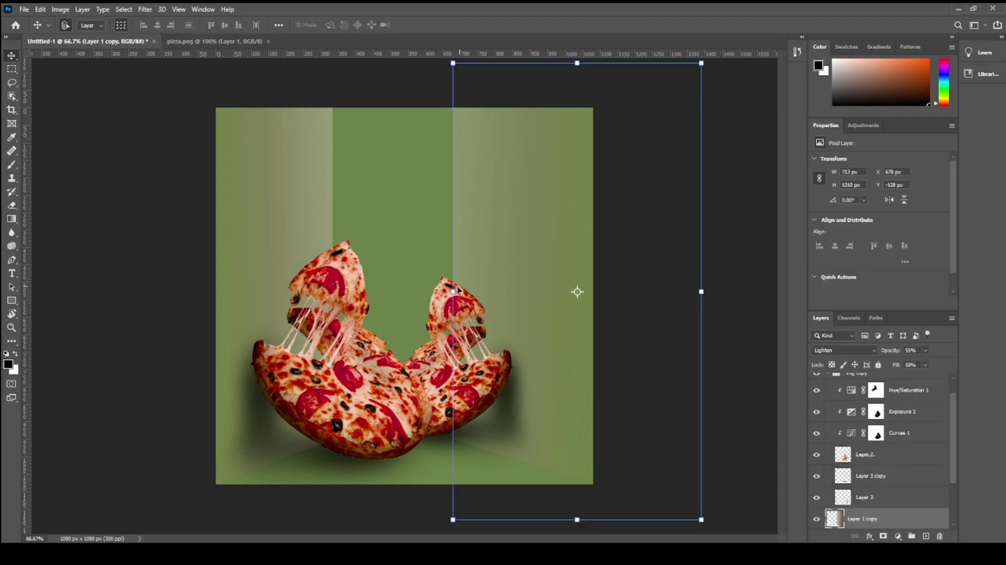
pyautogui.moveTo(454, 291); pyautogui.dragTo(432, 283)
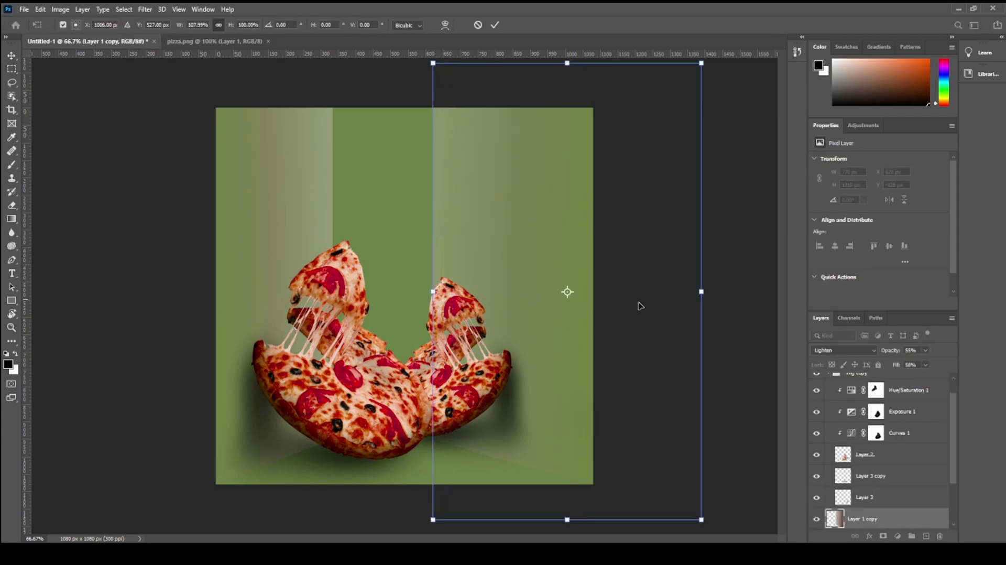
pyautogui.press('Return')
pyautogui.click(735, 348)
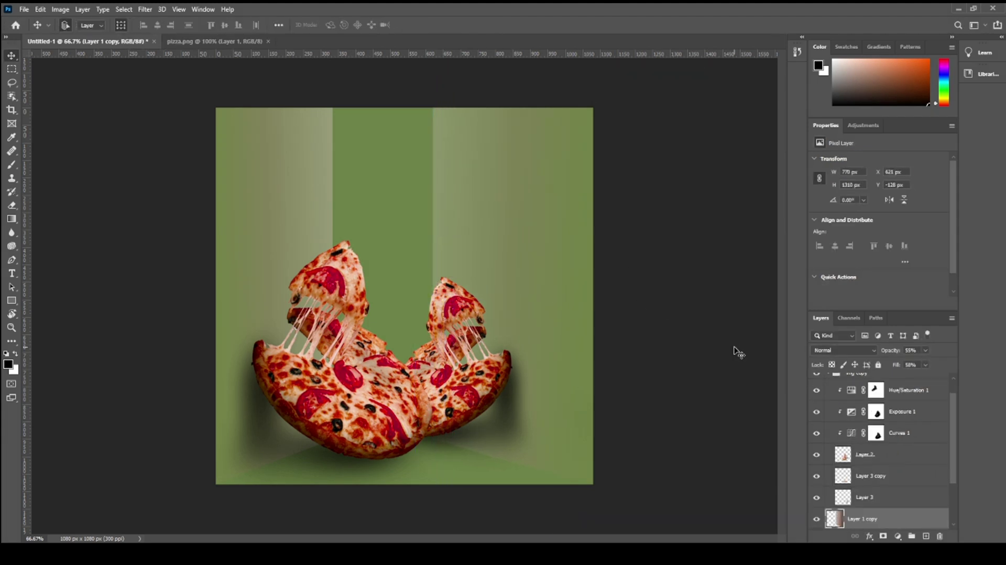
# Step: Move the img copy group slightly down and right to about X 718.5 px and Y 744 px
pyautogui.scroll(1, 837, 395)
pyautogui.click(828, 394)
pyautogui.click(865, 394)
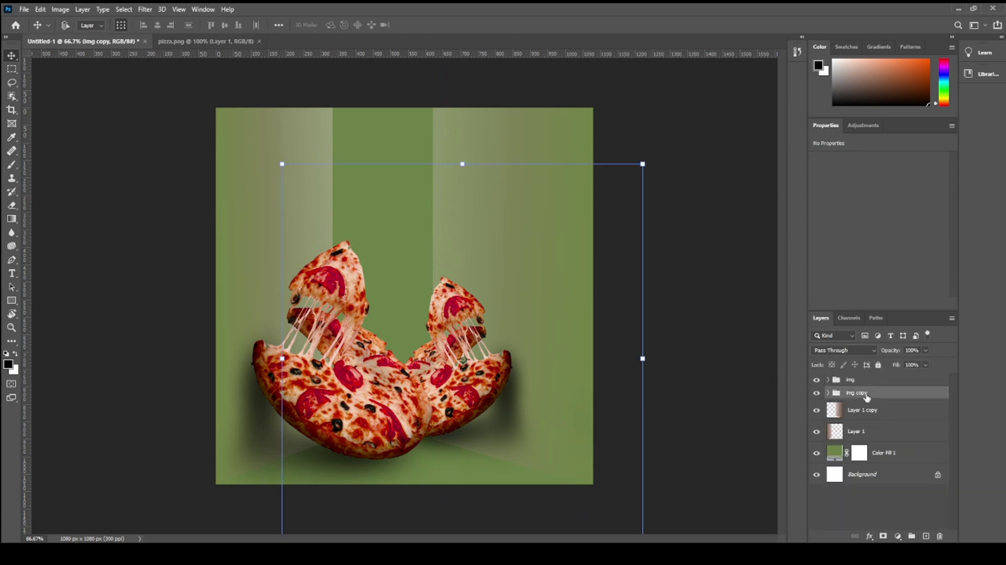
pyautogui.hotkey('ctrl', 't')
pyautogui.moveTo(457, 381); pyautogui.dragTo(462, 390)
pyautogui.press('Return')
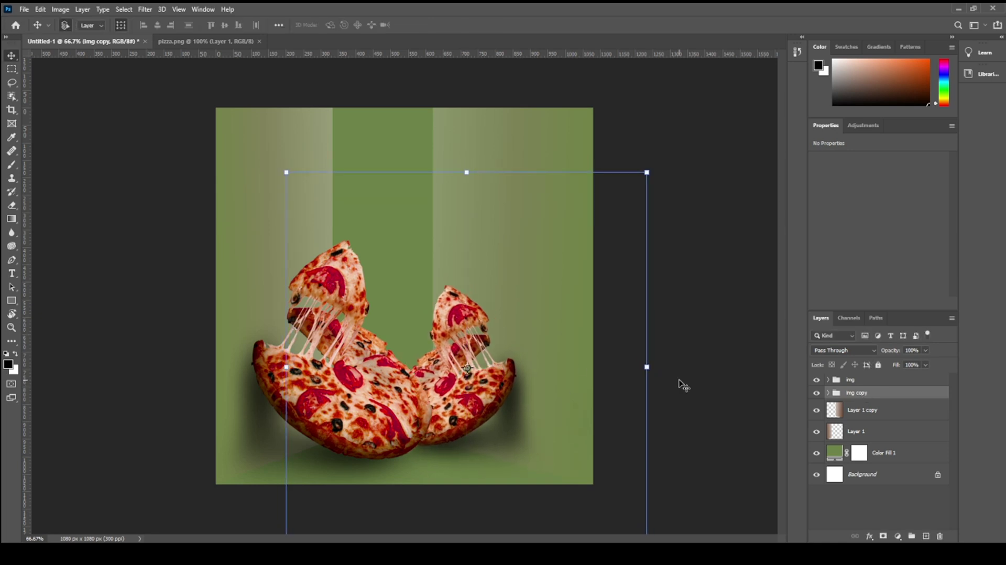
pyautogui.click(617, 339)
# Step: Enlarge the img copy group beyond 112.49% and reposition it so both pizzas look nearly equal in size
pyautogui.click(858, 393)
pyautogui.hotkey('ctrl', 't')
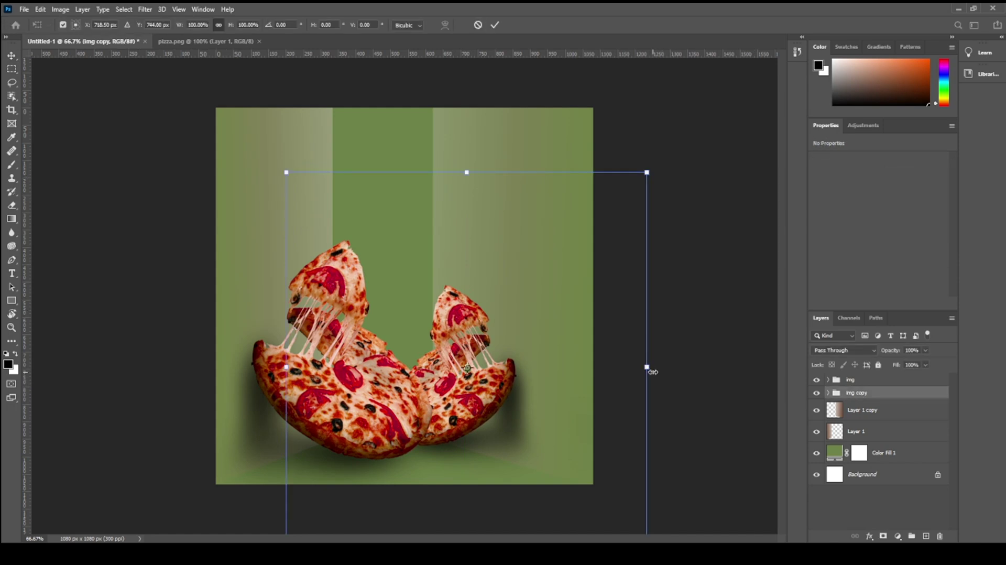
pyautogui.moveTo(653, 371); pyautogui.dragTo(691, 360)
pyautogui.moveTo(493, 397)
pyautogui.mouseDown()
pyautogui.moveTo(492, 379)
pyautogui.moveTo(498, 402)
pyautogui.mouseUp()
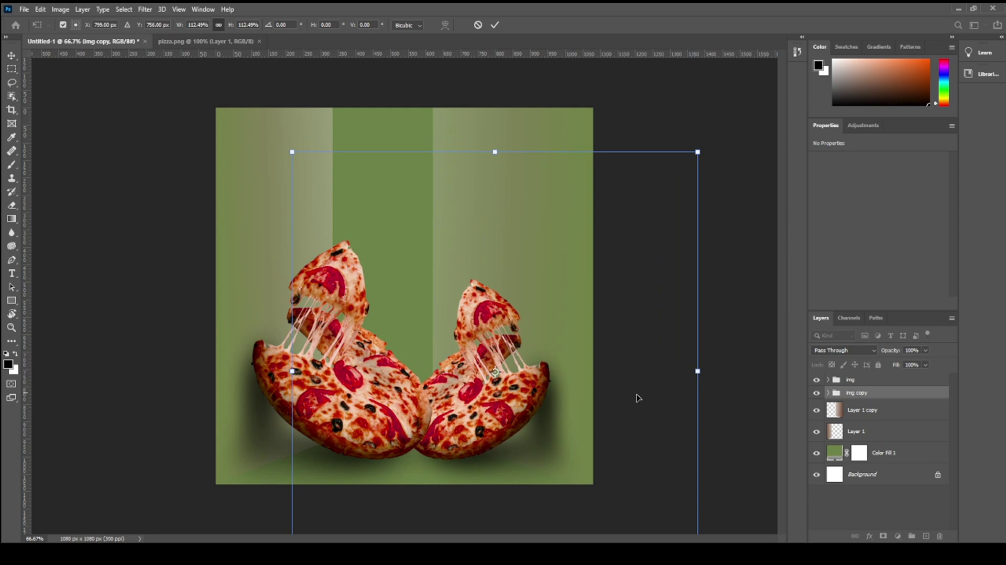
pyautogui.moveTo(699, 372); pyautogui.dragTo(708, 369)
pyautogui.moveTo(540, 399); pyautogui.dragTo(529, 386)
pyautogui.press('Return')
pyautogui.click(736, 294)
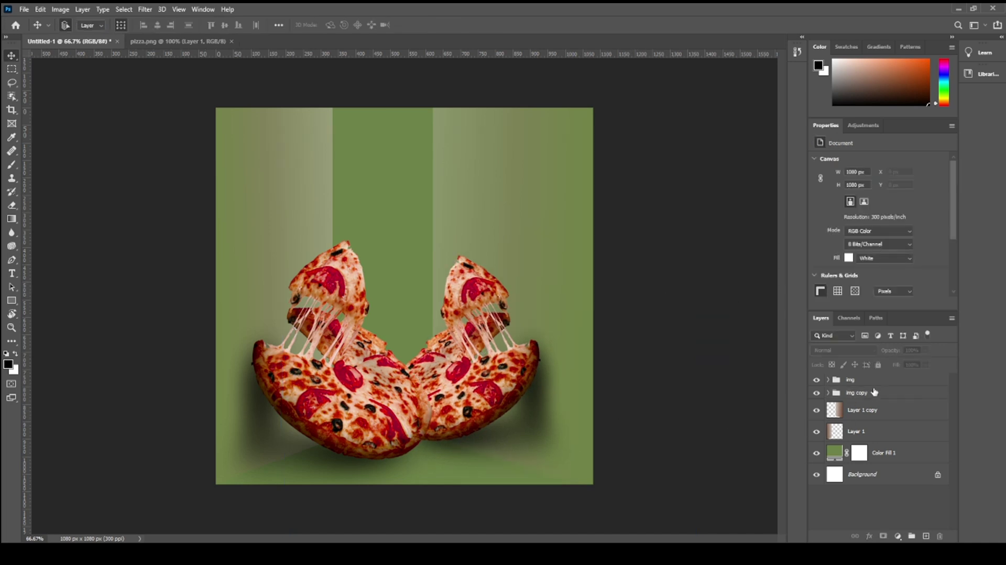
# Step: Scale the img and img copy groups up together slightly and shift both pizzas left and up to center them
pyautogui.click(878, 380)
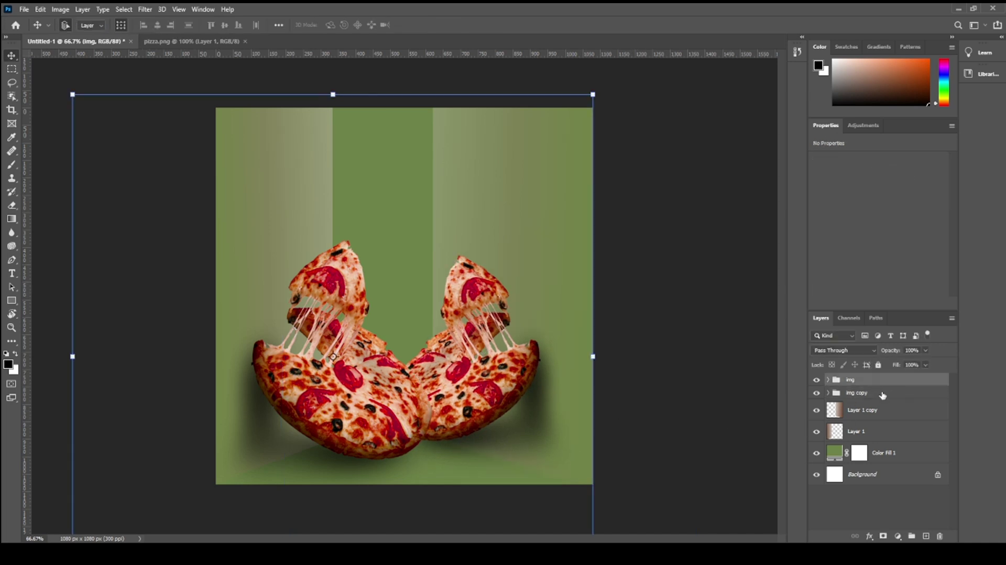
pyautogui.keyDown('shift'); pyautogui.click(883, 394); pyautogui.keyUp('shift')
pyautogui.hotkey('ctrl', 't')
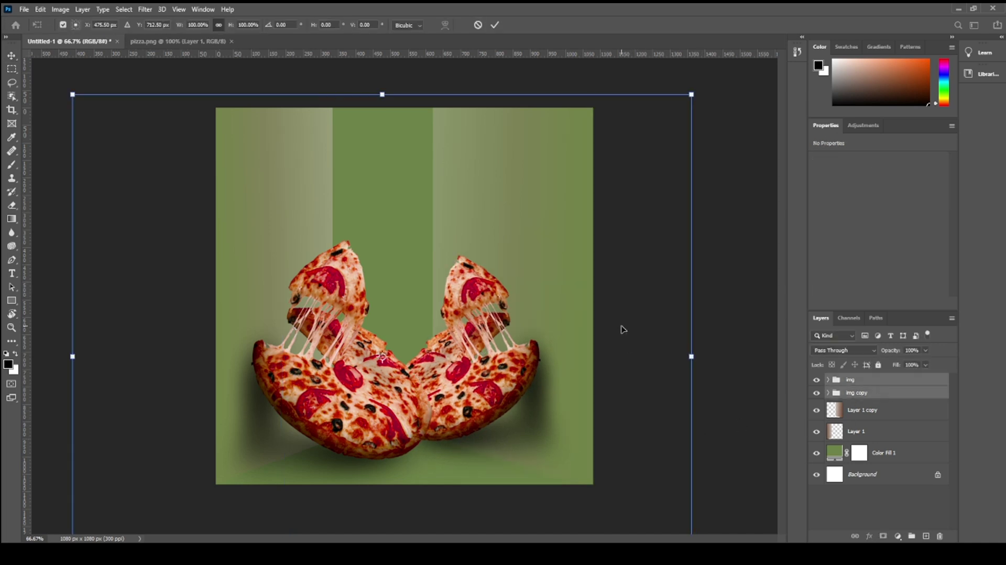
pyautogui.moveTo(696, 353); pyautogui.dragTo(722, 353)
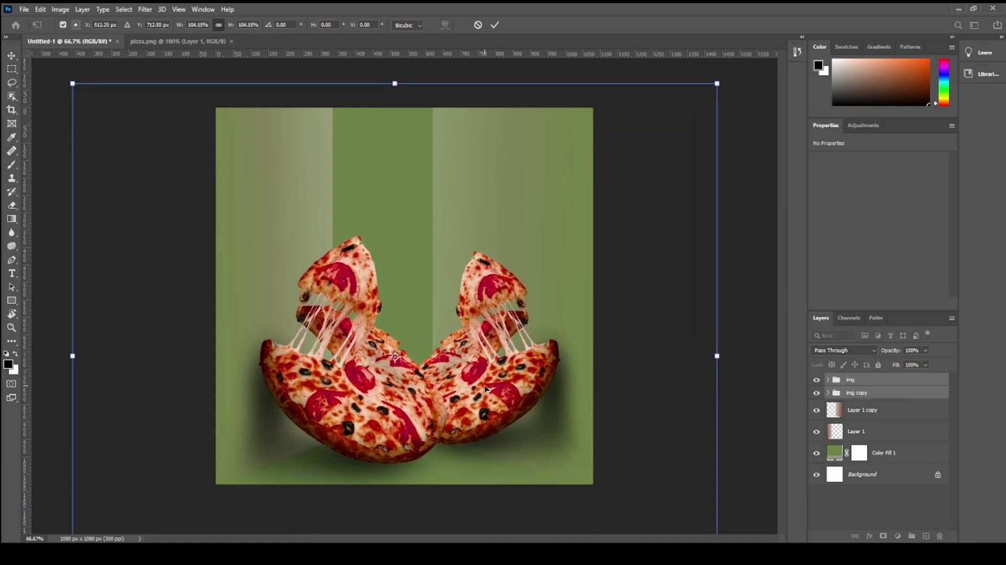
pyautogui.moveTo(485, 391); pyautogui.dragTo(461, 389)
pyautogui.moveTo(699, 366); pyautogui.dragTo(703, 355)
pyautogui.moveTo(505, 388); pyautogui.dragTo(505, 379)
pyautogui.press('Return')
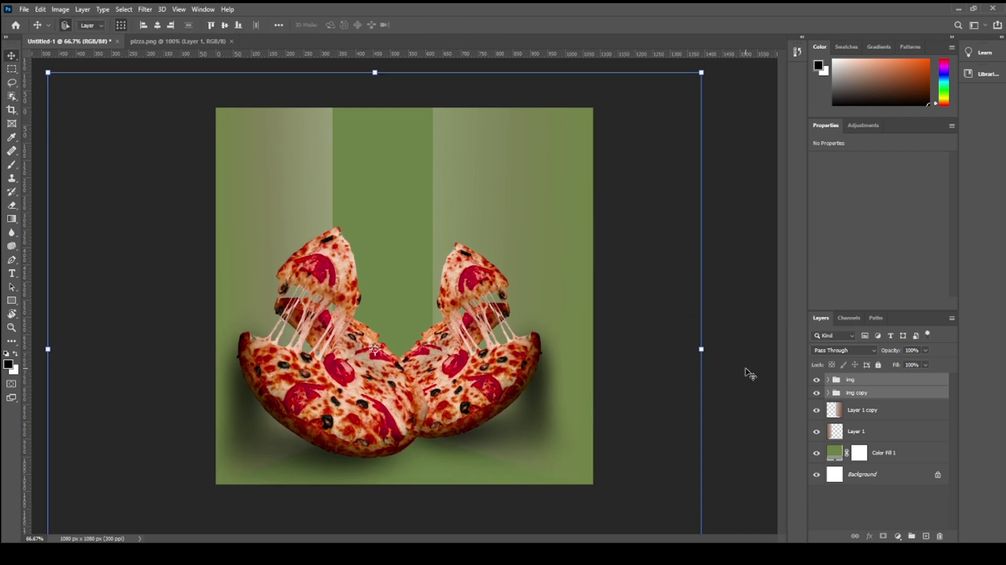
# Step: Move the left pizza's floor shadow slightly right and down and widen it to about 110.17%
pyautogui.click(345, 471)
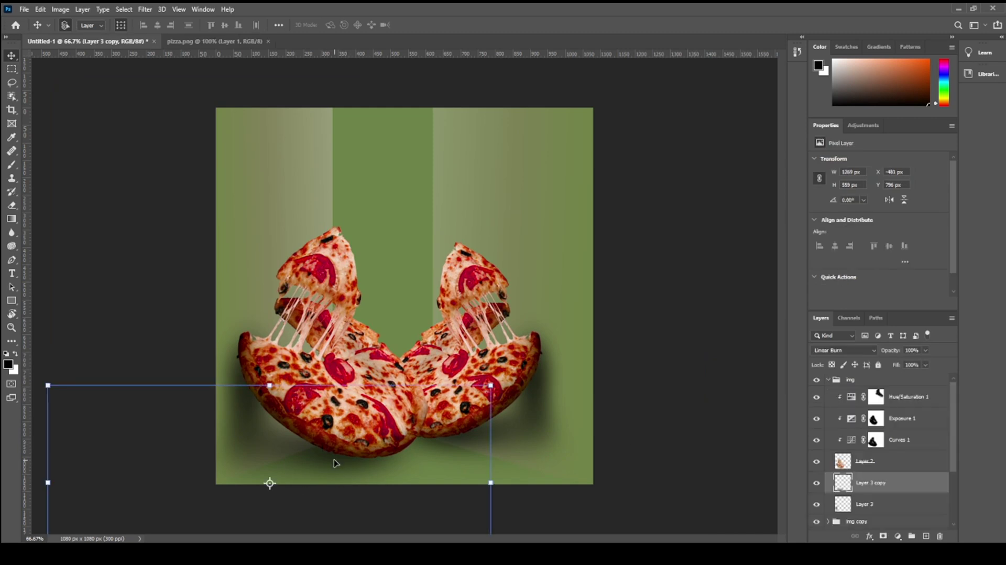
pyautogui.moveTo(335, 462); pyautogui.dragTo(351, 470)
pyautogui.hotkey('ctrl', 't')
pyautogui.moveTo(61, 489); pyautogui.dragTo(33, 488)
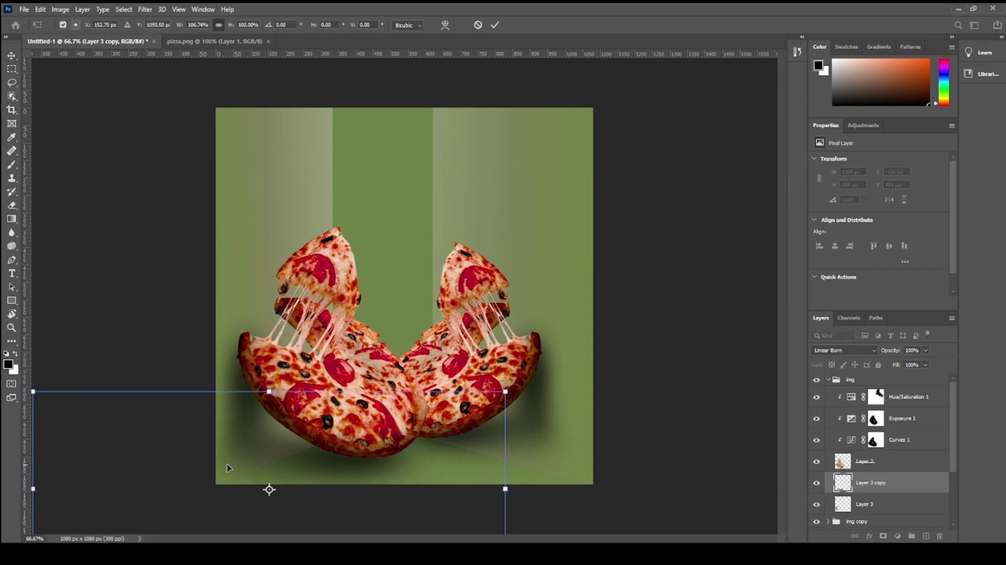
pyautogui.moveTo(506, 491); pyautogui.dragTo(521, 490)
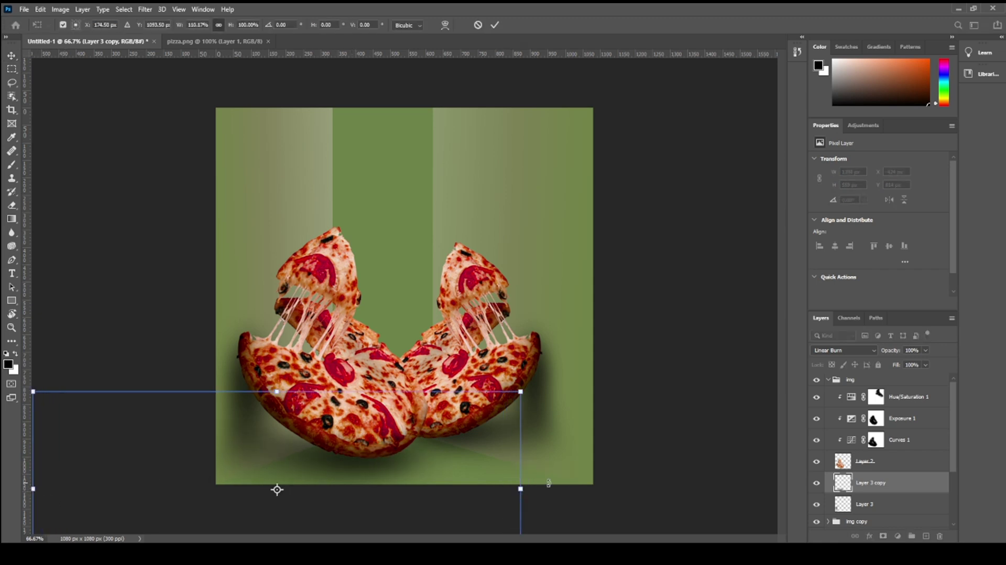
pyautogui.press('Return')
# Step: Move the right pizza's floor shadow down to about X 305 px and Y 800 px and stretch its height to 100.32%
pyautogui.click(537, 426)
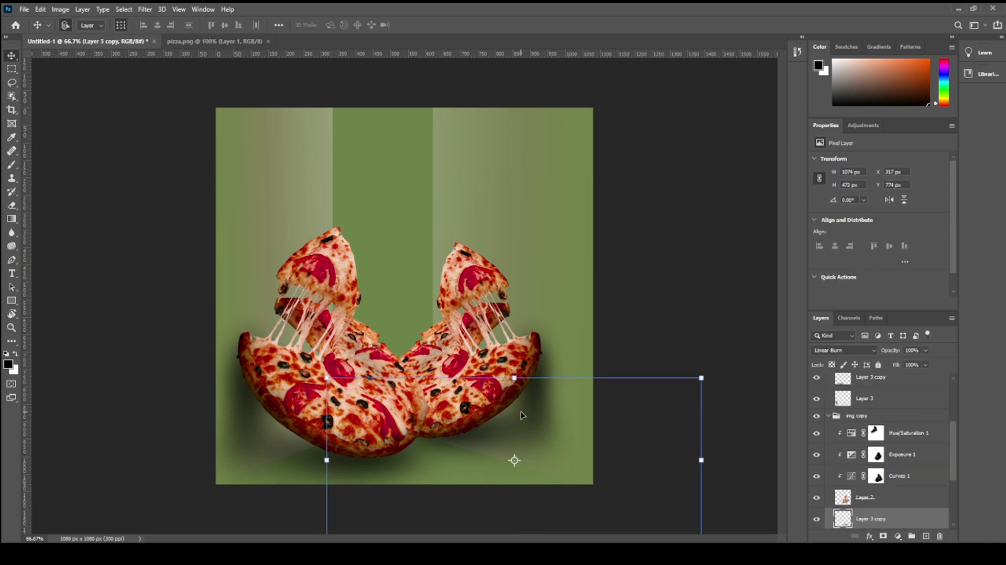
pyautogui.moveTo(531, 412)
pyautogui.mouseDown()
pyautogui.moveTo(514, 462)
pyautogui.moveTo(525, 425)
pyautogui.mouseUp()
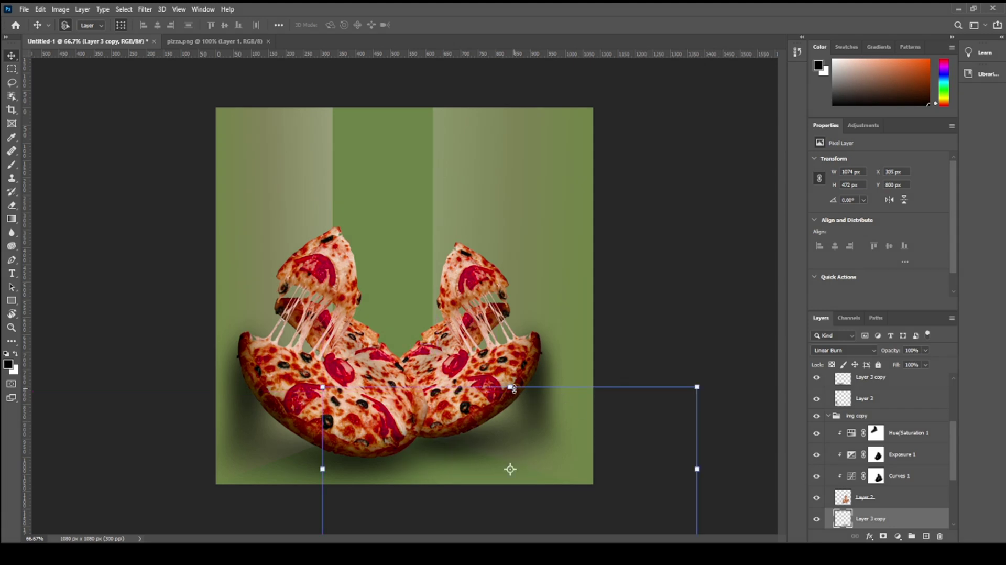
pyautogui.moveTo(513, 388); pyautogui.dragTo(514, 386)
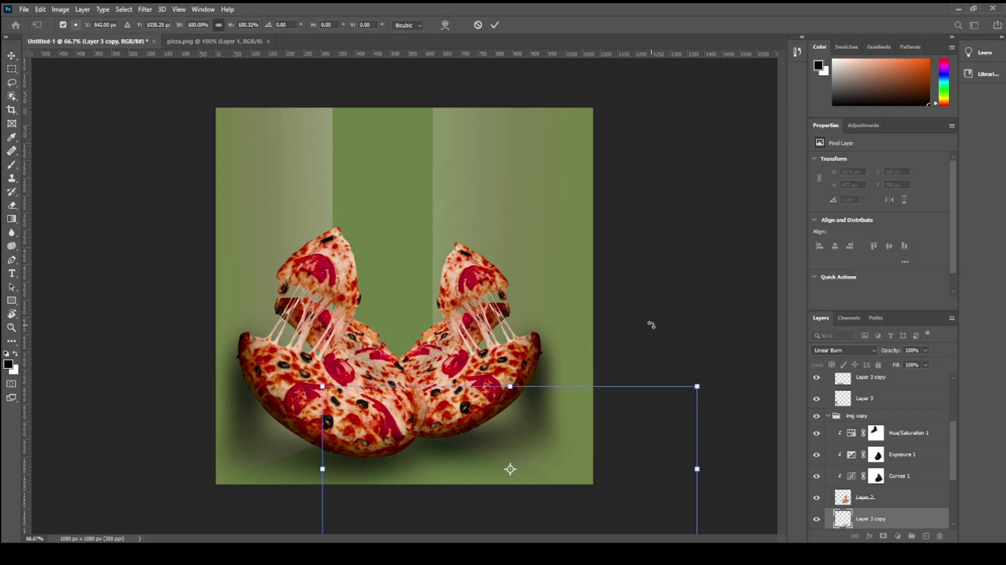
pyautogui.press('Return')
# Step: Scale the right pizza's wall shadow to about 94.49%, rotate it about 3.4°, and reposition it behind the crust
pyautogui.click(544, 407)
pyautogui.moveTo(587, 427); pyautogui.dragTo(578, 428)
pyautogui.moveTo(500, 285)
pyautogui.mouseDown()
pyautogui.moveTo(514, 278)
pyautogui.moveTo(510, 285)
pyautogui.mouseUp()
pyautogui.moveTo(590, 283); pyautogui.dragTo(595, 287)
pyautogui.moveTo(550, 390); pyautogui.dragTo(551, 382)
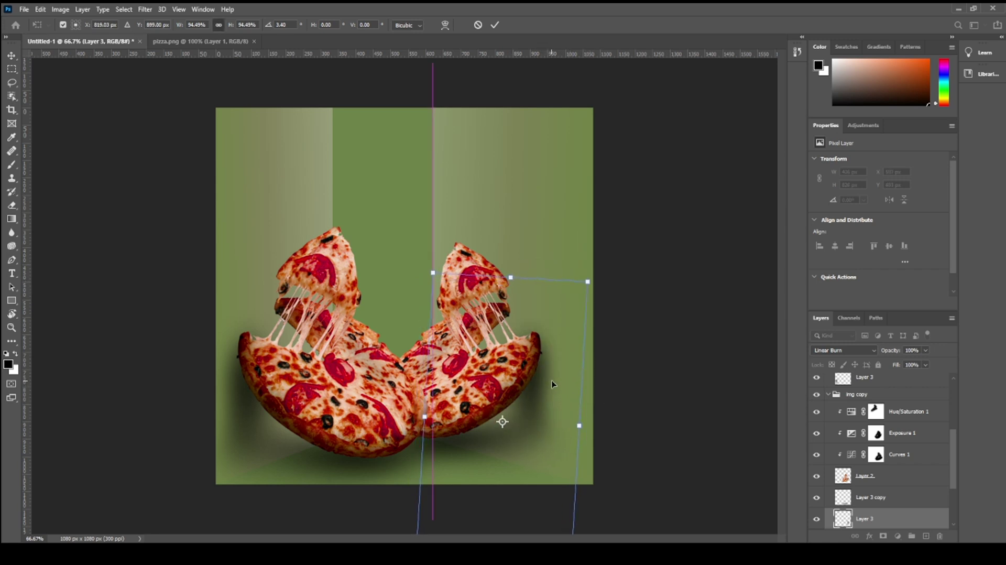
pyautogui.press('Return')
pyautogui.click(668, 430)
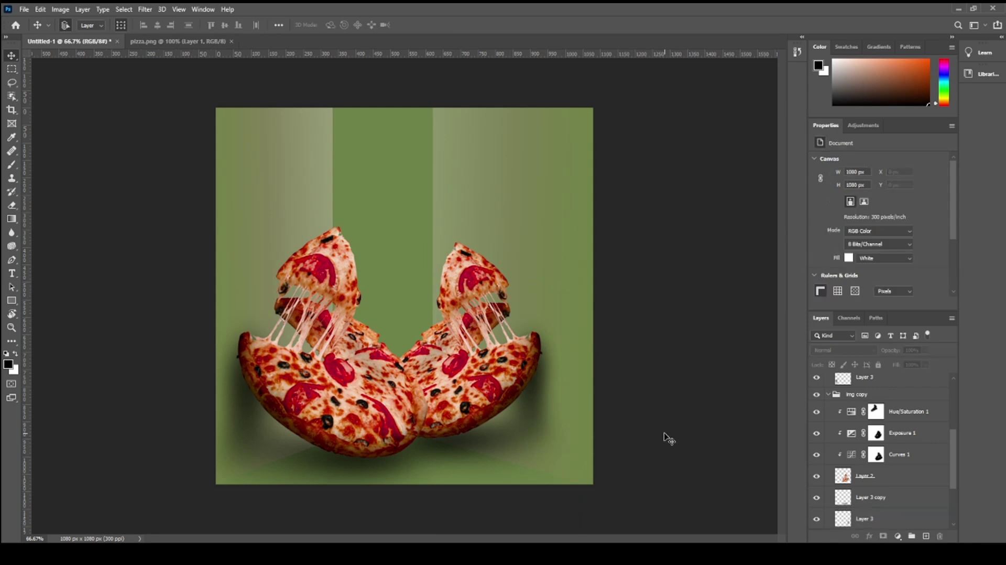
# Step: Add a new layer above the img group's adjustments and set the foreground color to light green #abdd53
pyautogui.click(927, 536)
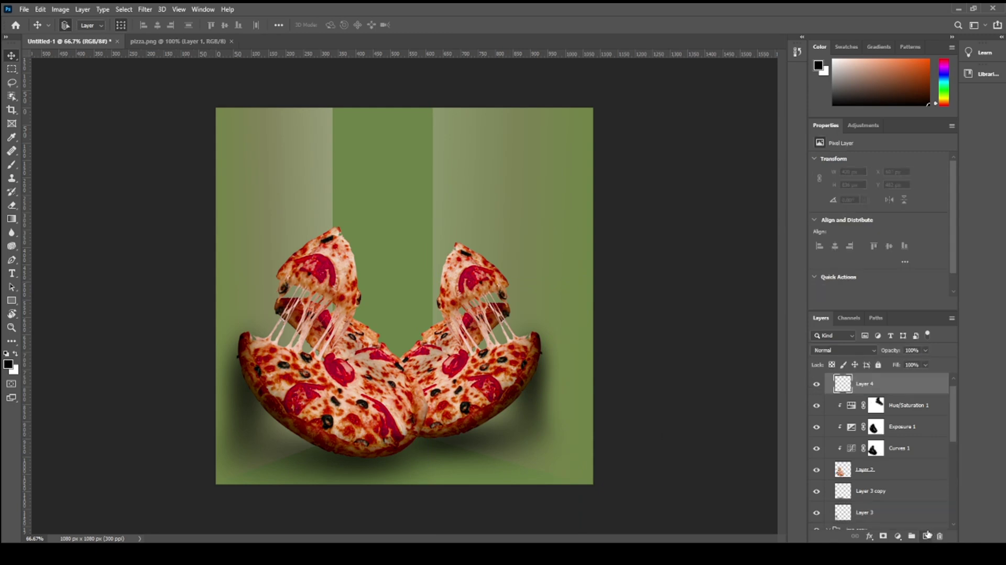
pyautogui.click(12, 368)
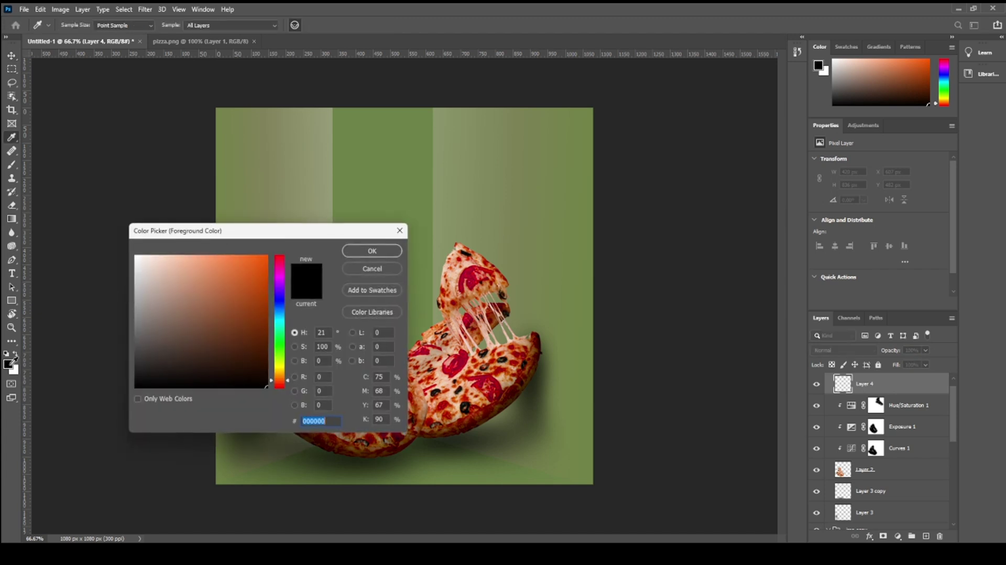
pyautogui.click(416, 173)
pyautogui.click(220, 265)
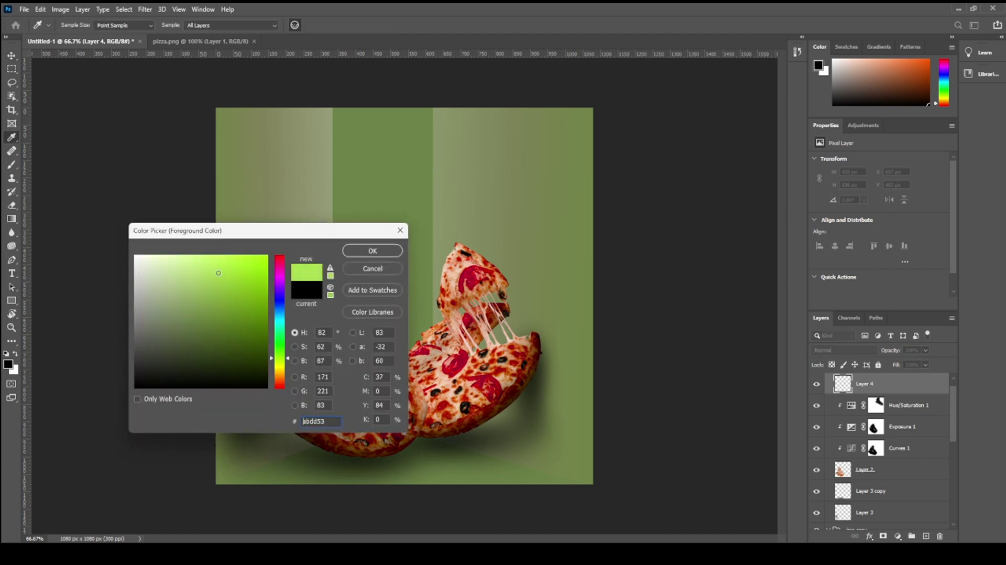
pyautogui.click(372, 250)
pyautogui.press('v')
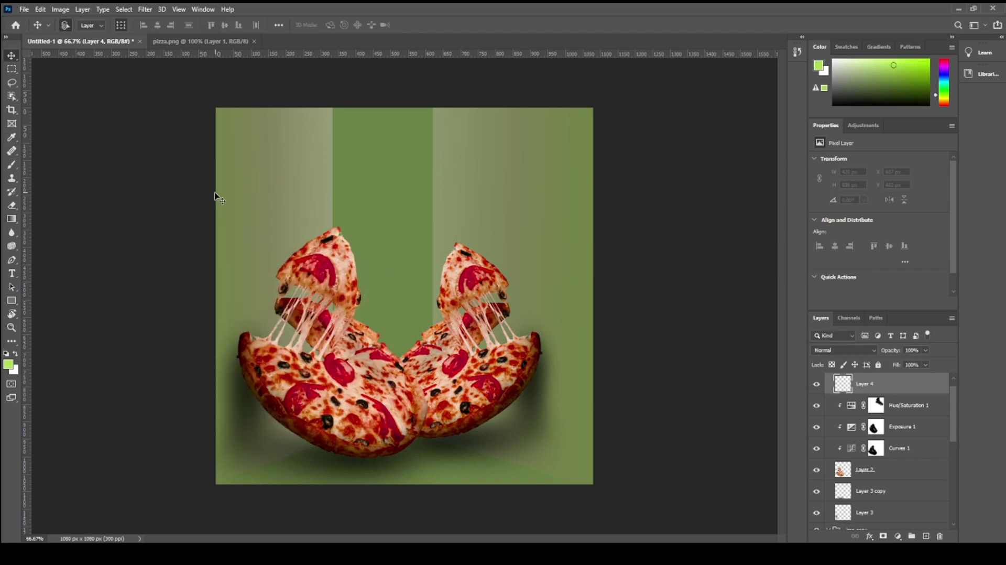
# Step: Paint a broad light green glow across the canvas top and down between the pizzas with a 480 px Soft Round brush
pyautogui.click(12, 165)
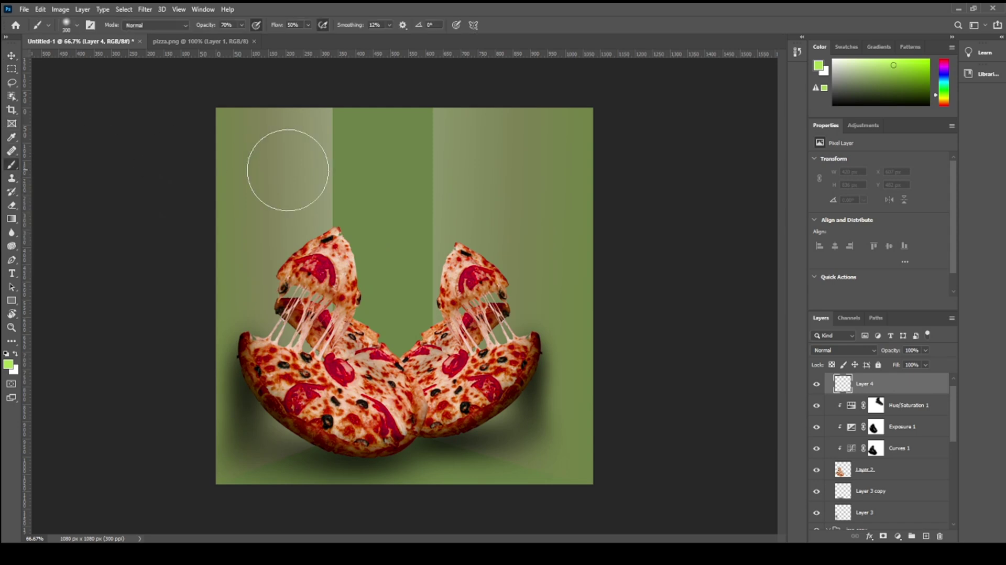
pyautogui.click(75, 26)
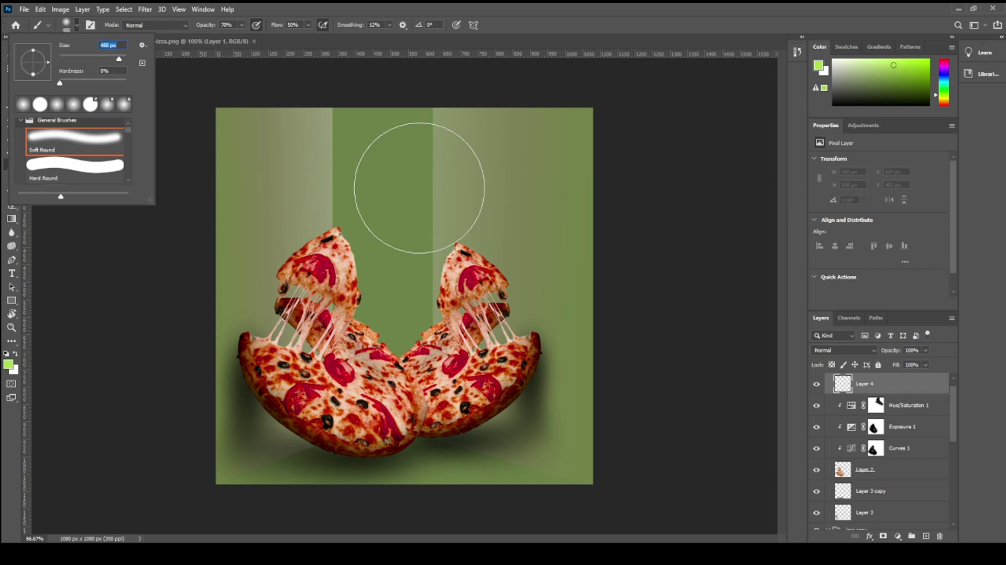
pyautogui.moveTo(388, 177)
pyautogui.mouseDown()
pyautogui.moveTo(403, 189)
pyautogui.moveTo(378, 160)
pyautogui.moveTo(330, 162)
pyautogui.mouseUp()
pyautogui.moveTo(376, 196)
pyautogui.mouseDown()
pyautogui.moveTo(424, 168)
pyautogui.moveTo(440, 225)
pyautogui.moveTo(398, 252)
pyautogui.mouseUp()
pyautogui.moveTo(345, 188)
pyautogui.mouseDown()
pyautogui.moveTo(360, 234)
pyautogui.moveTo(418, 152)
pyautogui.moveTo(560, 148)
pyautogui.moveTo(454, 198)
pyautogui.moveTo(401, 245)
pyautogui.moveTo(347, 187)
pyautogui.moveTo(400, 307)
pyautogui.moveTo(413, 239)
pyautogui.moveTo(423, 284)
pyautogui.moveTo(412, 287)
pyautogui.moveTo(467, 177)
pyautogui.moveTo(459, 164)
pyautogui.moveTo(517, 159)
pyautogui.moveTo(482, 206)
pyautogui.moveTo(403, 163)
pyautogui.moveTo(317, 157)
pyautogui.moveTo(486, 167)
pyautogui.moveTo(456, 175)
pyautogui.mouseUp()
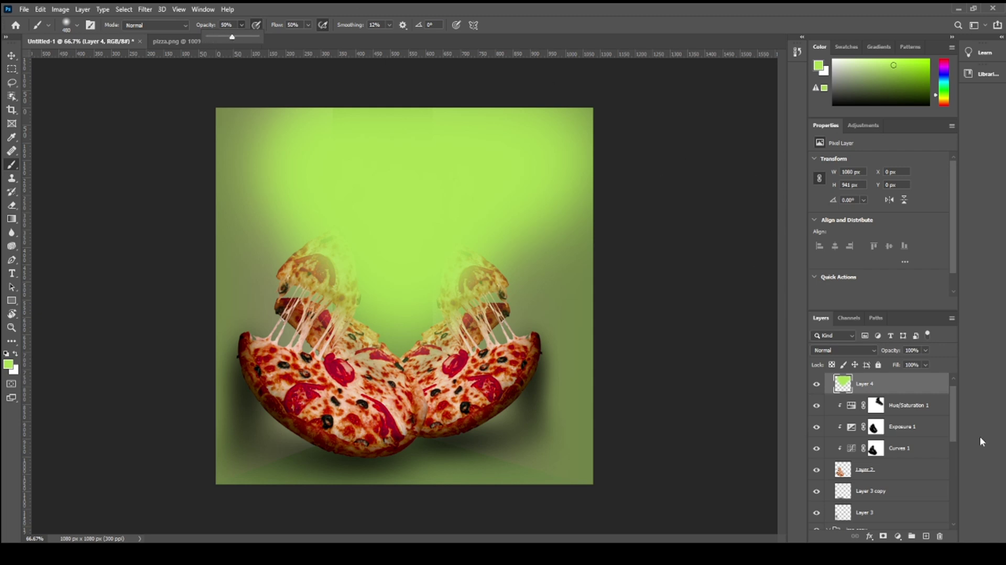
# Step: Lower the green glow layer's opacity to 83% and reselect that layer with the Move tool
pyautogui.click(926, 350)
pyautogui.moveTo(927, 363)
pyautogui.mouseDown()
pyautogui.moveTo(907, 364)
pyautogui.moveTo(919, 367)
pyautogui.mouseUp()
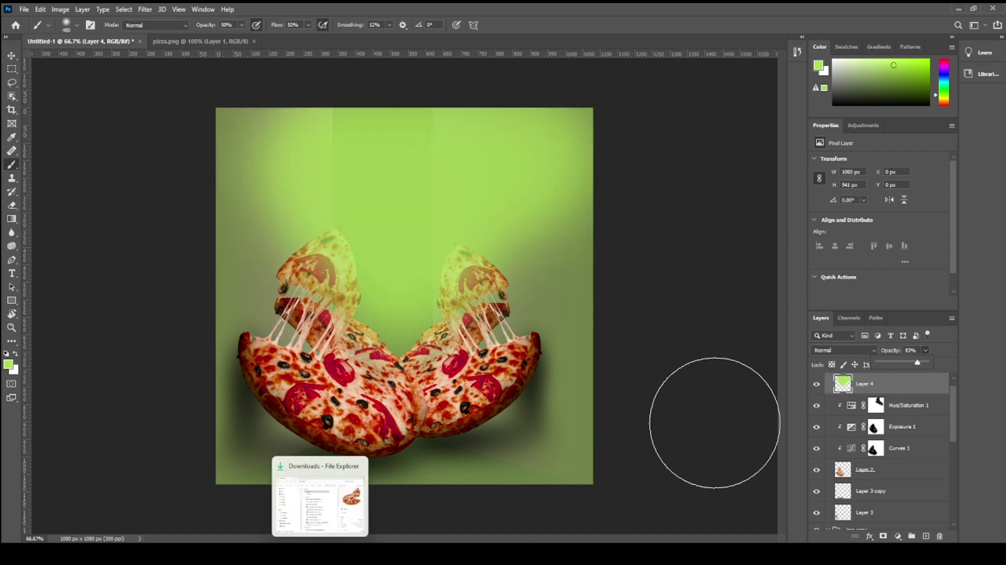
pyautogui.press('v')
pyautogui.click(696, 407)
pyautogui.press('e')
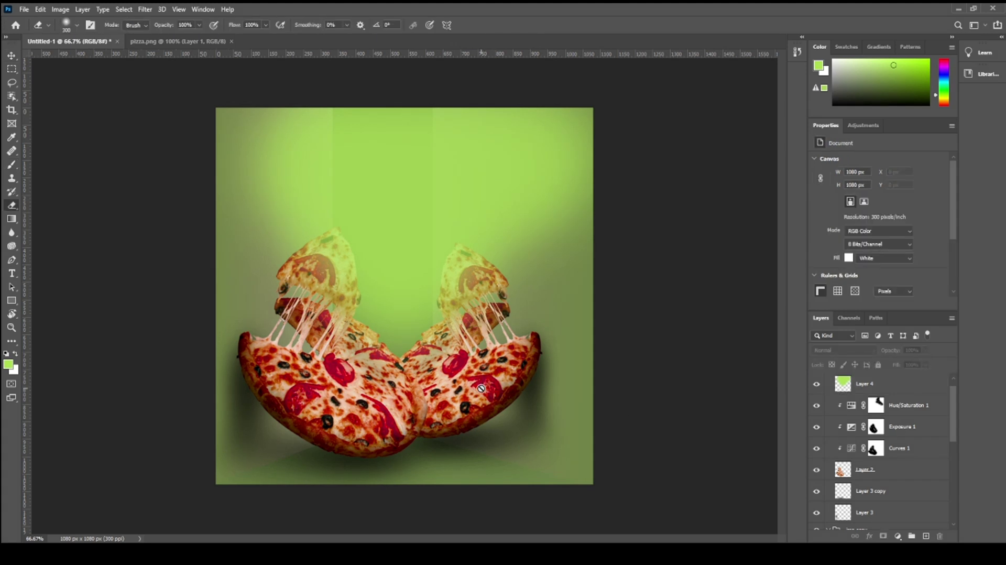
pyautogui.press('v')
pyautogui.click(479, 192)
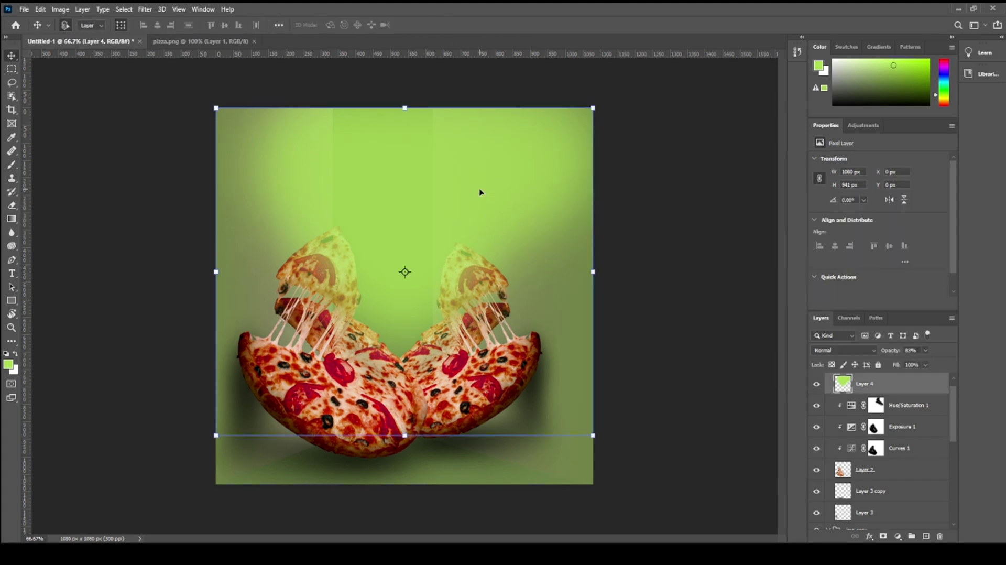
# Step: Erase the green glow from both raised pizza slices with a 300 px soft eraser
pyautogui.press('e')
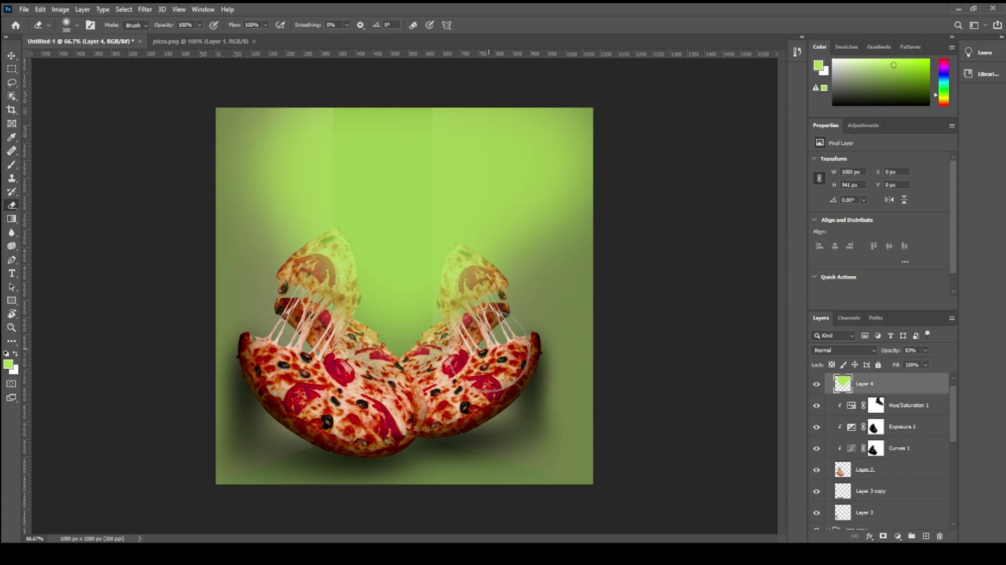
pyautogui.moveTo(480, 304)
pyautogui.mouseDown()
pyautogui.moveTo(484, 278)
pyautogui.moveTo(490, 314)
pyautogui.mouseUp()
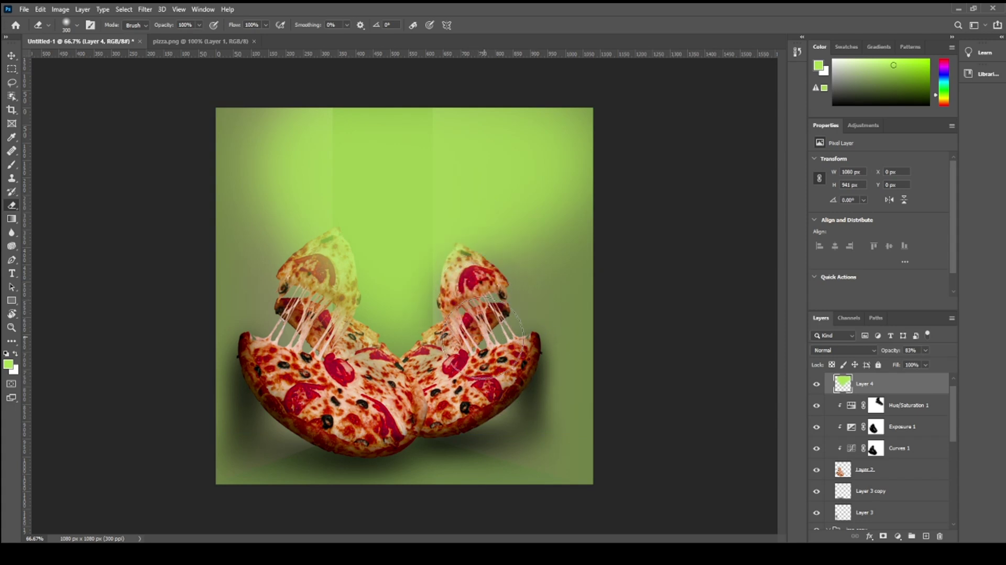
pyautogui.moveTo(314, 268)
pyautogui.mouseDown()
pyautogui.moveTo(301, 279)
pyautogui.moveTo(325, 293)
pyautogui.moveTo(301, 340)
pyautogui.moveTo(336, 367)
pyautogui.moveTo(459, 389)
pyautogui.mouseUp()
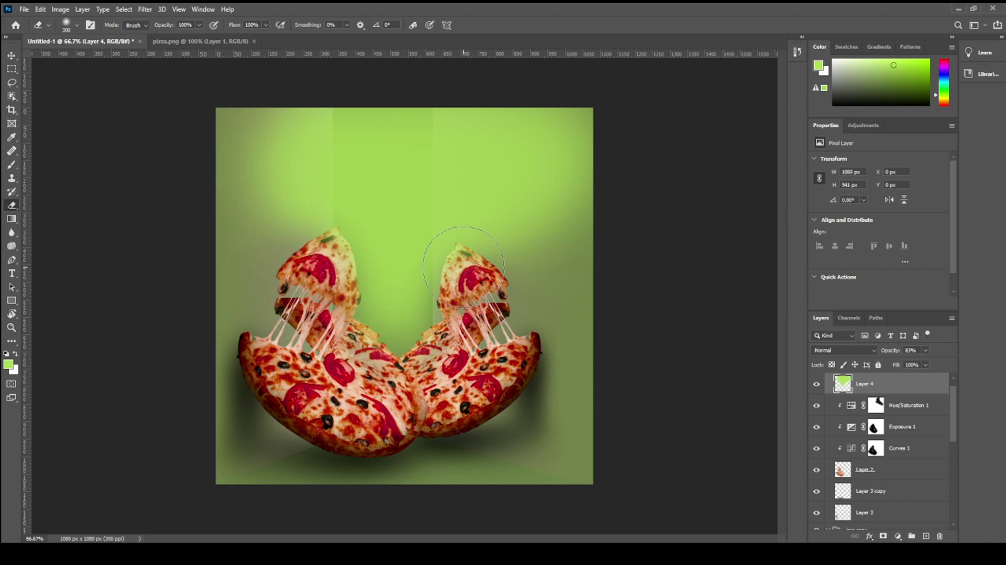
# Step: Add the heading text GREAT at 24 pt near the top centre of the canvas
pyautogui.press('t')
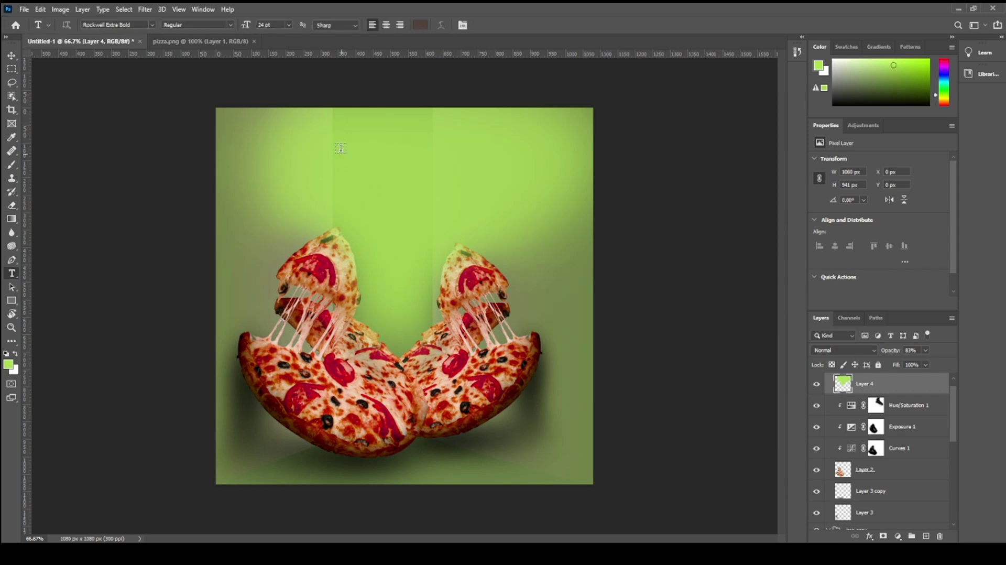
pyautogui.click(336, 142)
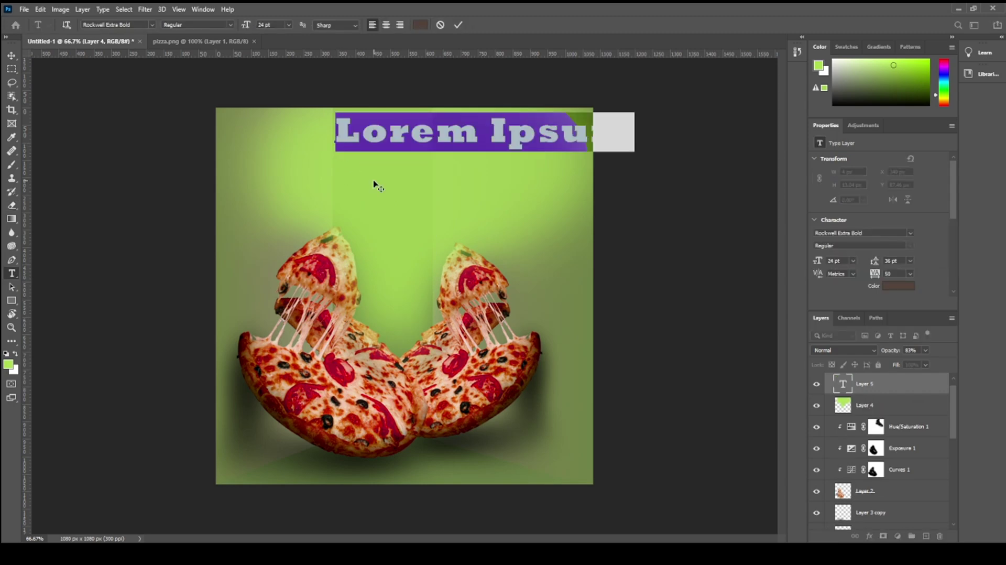
pyautogui.write('GREAT')
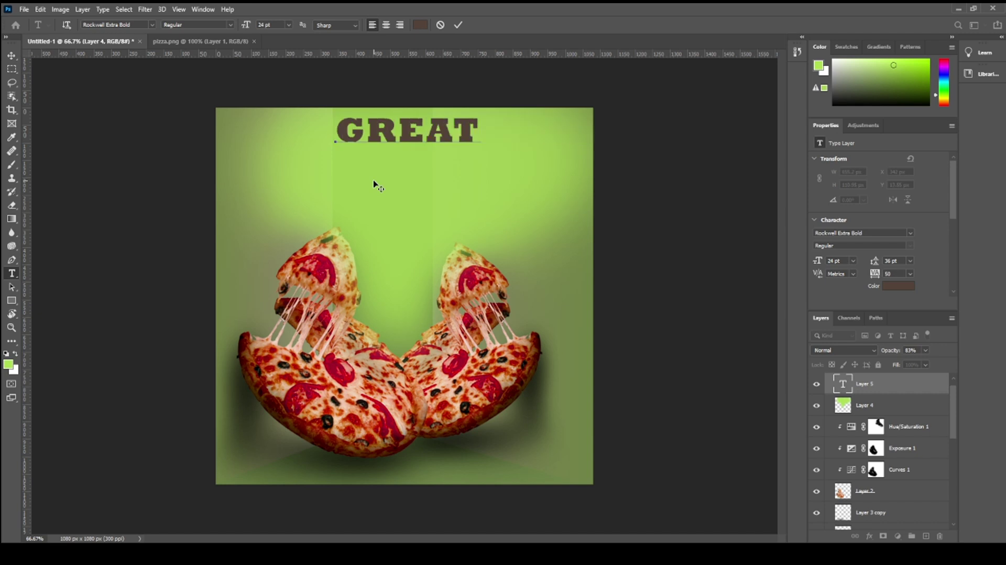
pyautogui.click(399, 167)
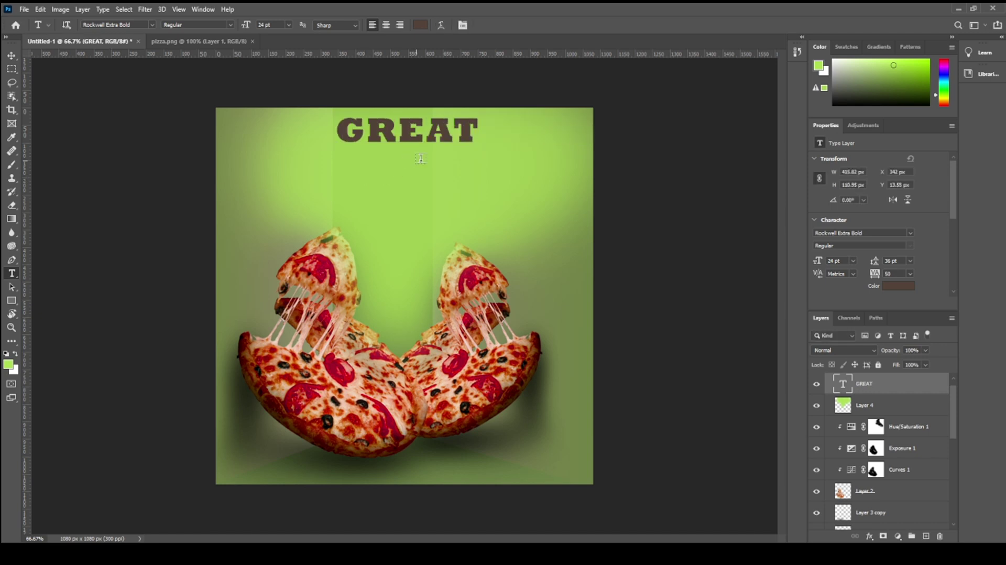
pyautogui.click(472, 137)
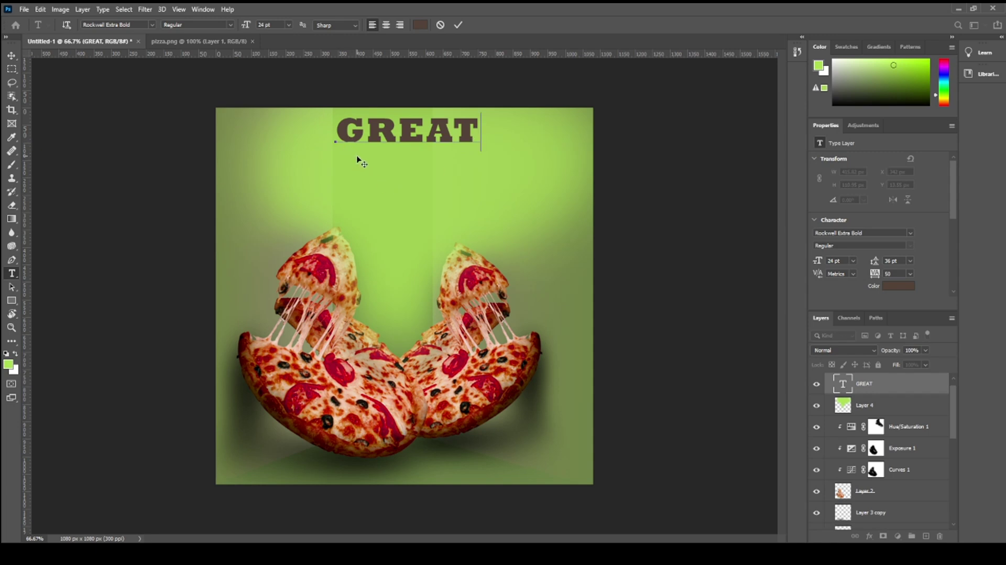
pyautogui.click(12, 55)
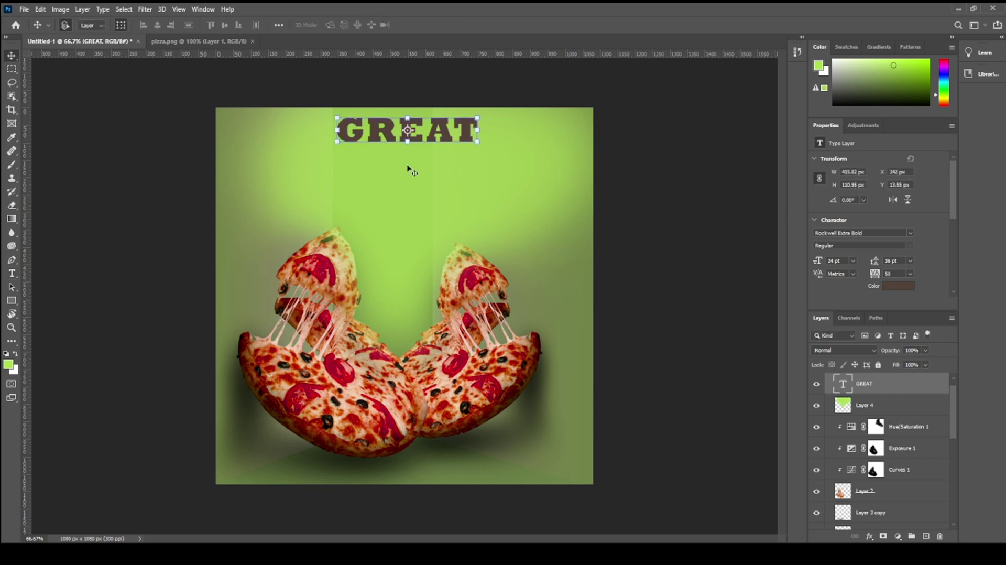
pyautogui.click(633, 136)
# Step: Add the text TASTE below GREAT, with GREAT in Arial and TASTE in Artifakt Element
pyautogui.press('t')
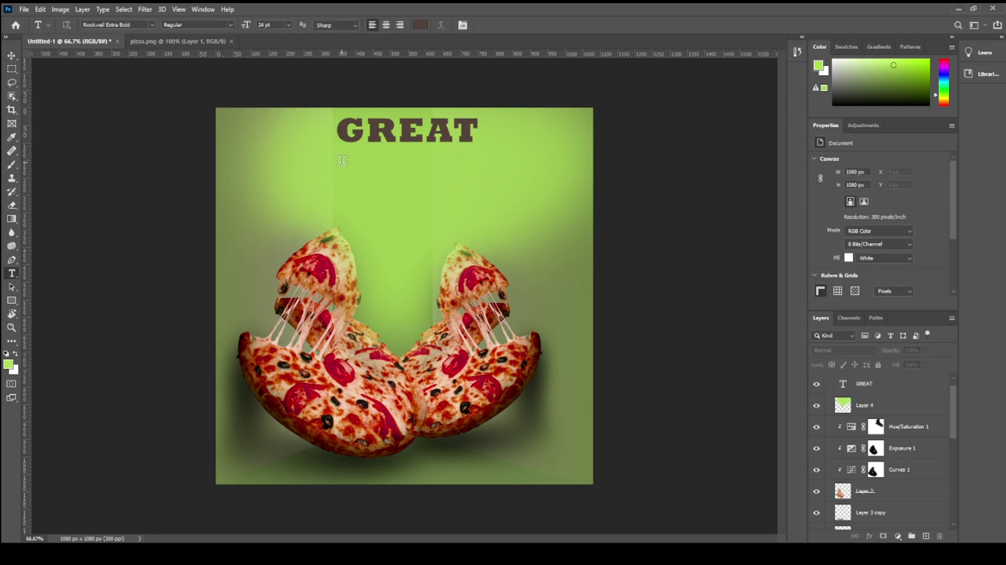
pyautogui.click(342, 160)
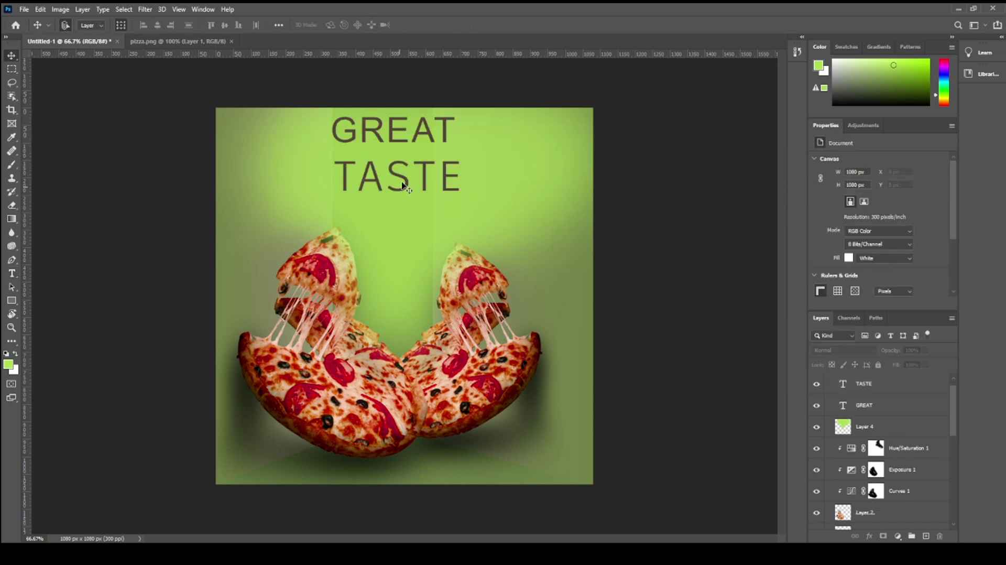
pyautogui.click(394, 132)
pyautogui.keyDown('shift'); pyautogui.click(429, 179); pyautogui.keyUp('shift')
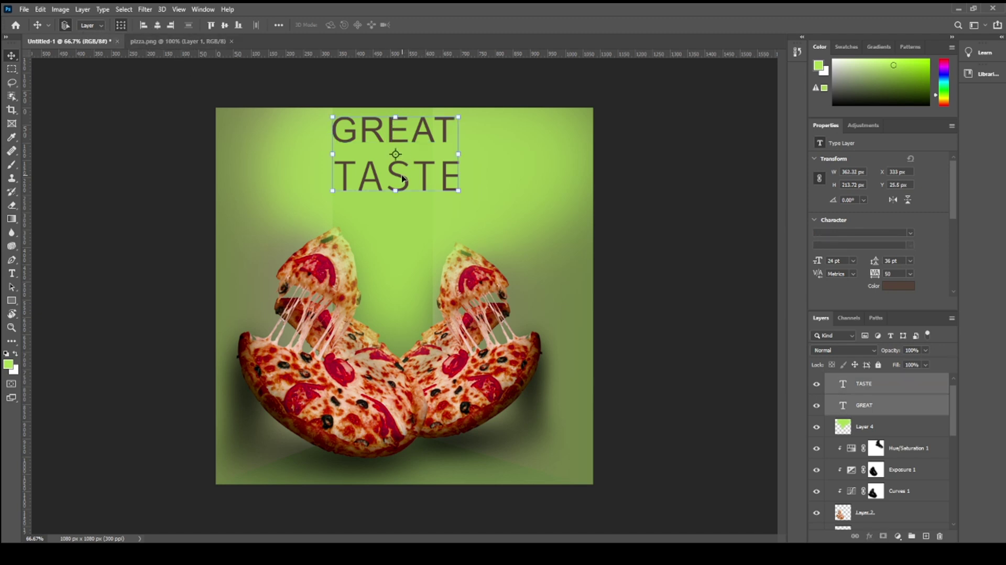
pyautogui.click(670, 191)
# Step: Recolor the GREAT and TASTE texts to white #ffffff
pyautogui.click(432, 136)
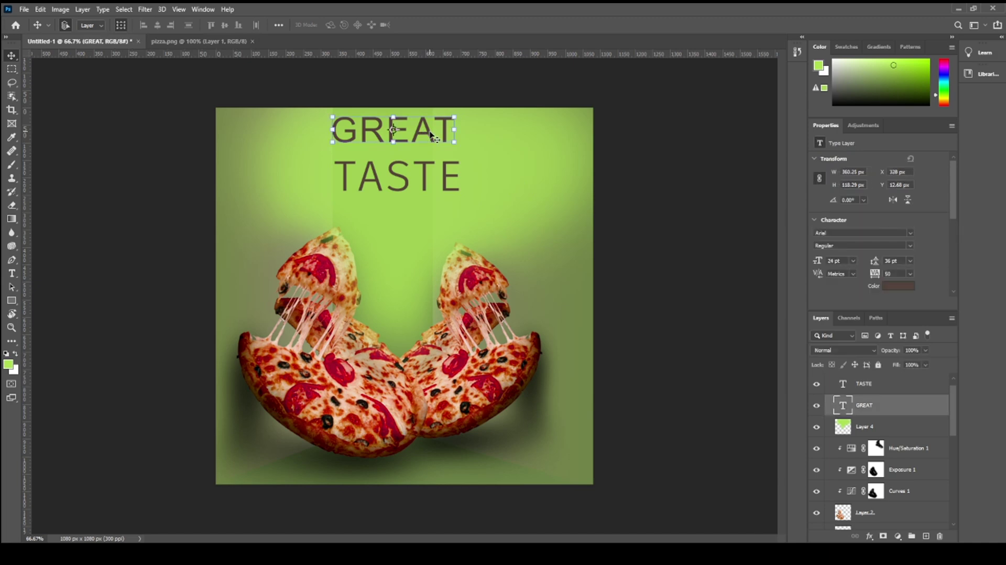
pyautogui.click(892, 286)
pyautogui.moveTo(139, 262); pyautogui.dragTo(96, 247)
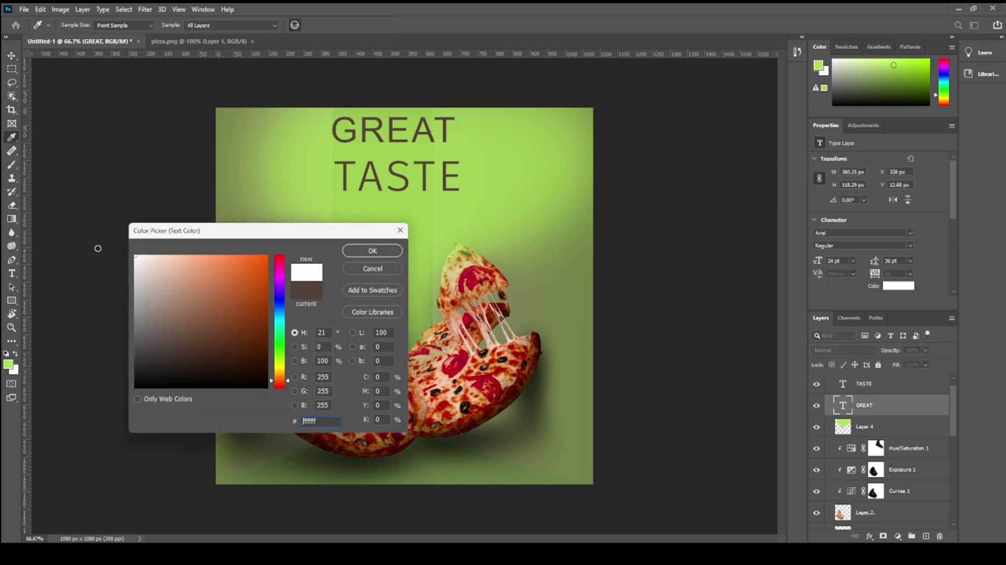
pyautogui.click(381, 252)
pyautogui.click(407, 184)
pyautogui.click(899, 285)
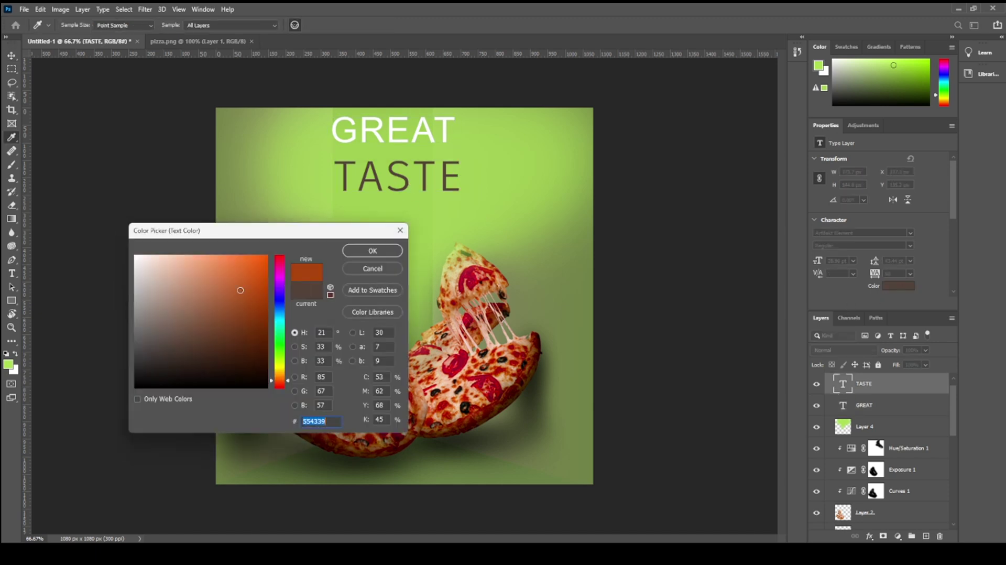
pyautogui.moveTo(141, 262); pyautogui.dragTo(104, 246)
pyautogui.click(377, 252)
# Step: Apply a red outside Stroke at 0% opacity to the GREAT text layer
pyautogui.click(434, 137)
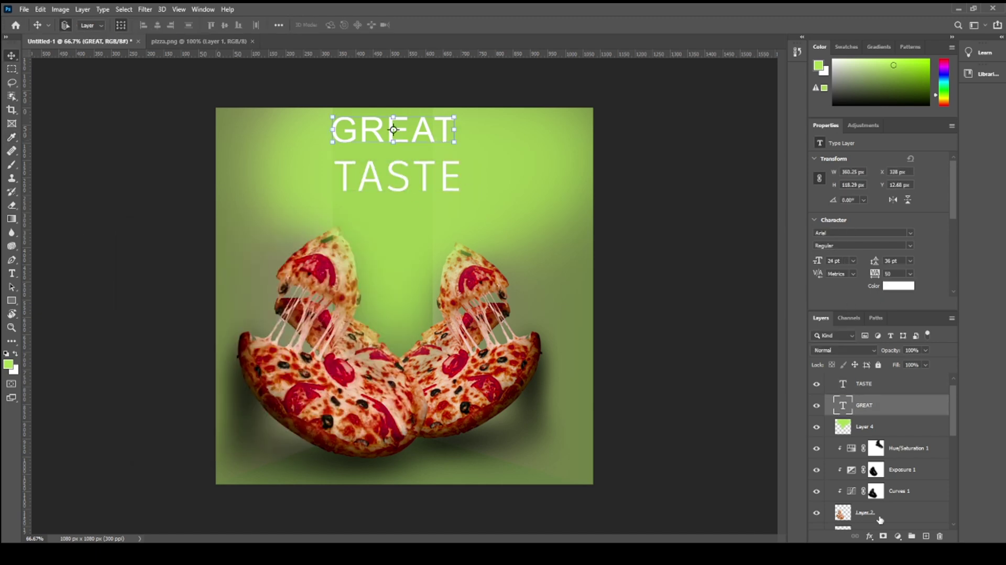
pyautogui.click(870, 536)
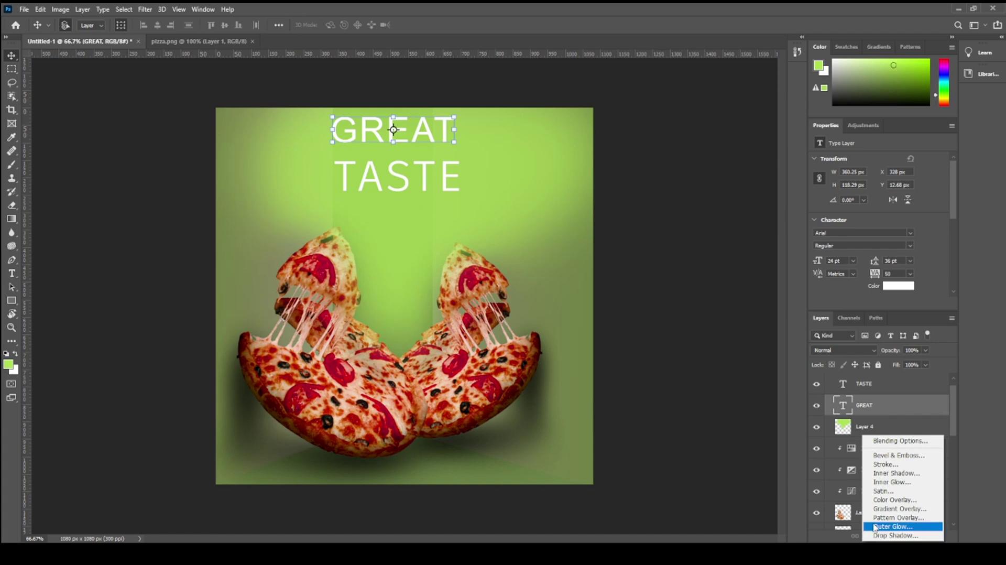
pyautogui.click(885, 464)
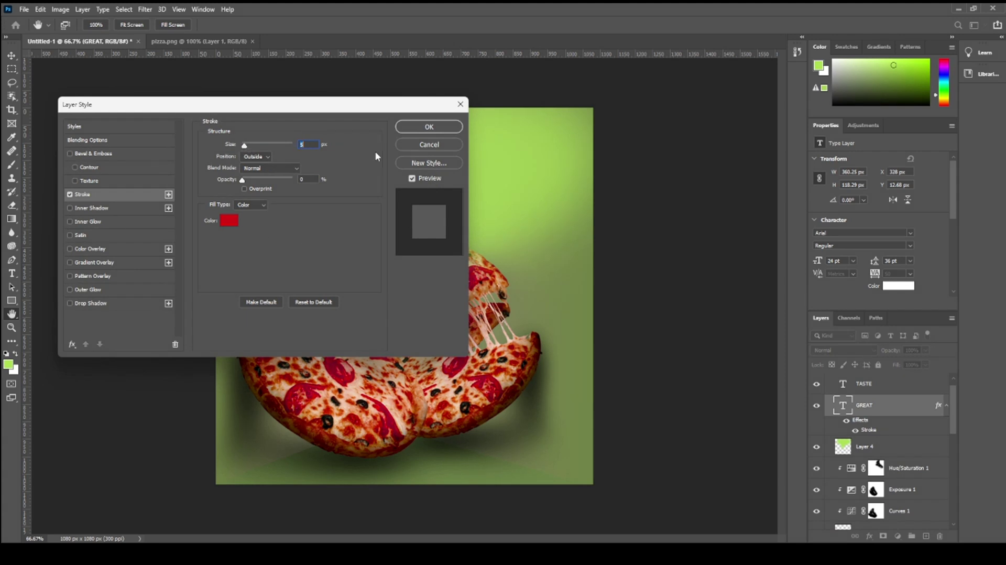
pyautogui.click(429, 127)
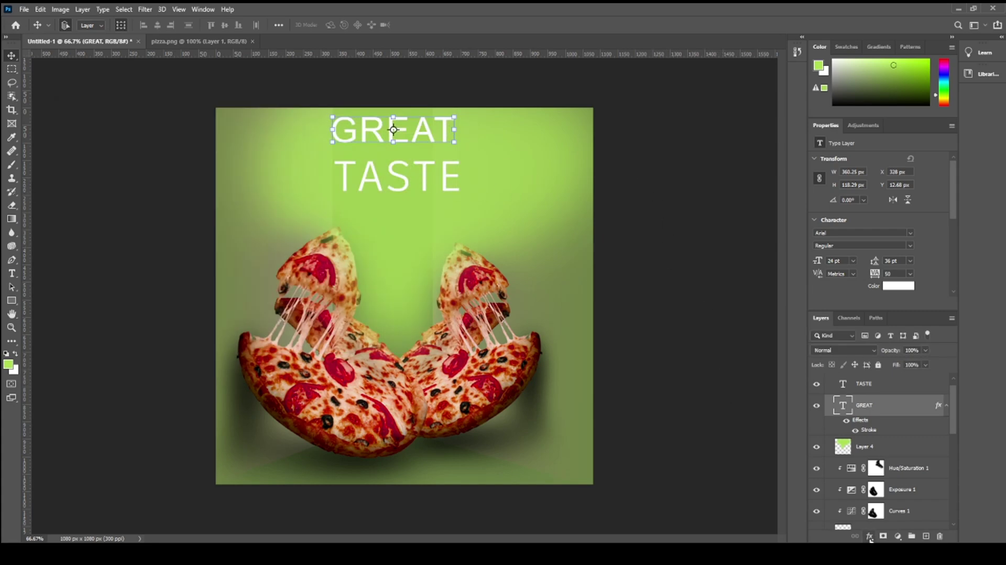
# Step: Apply a black Multiply drop shadow to GREAT with 80% opacity, 9 px distance, 27% spread and 9 px size
pyautogui.click(870, 536)
pyautogui.click(897, 531)
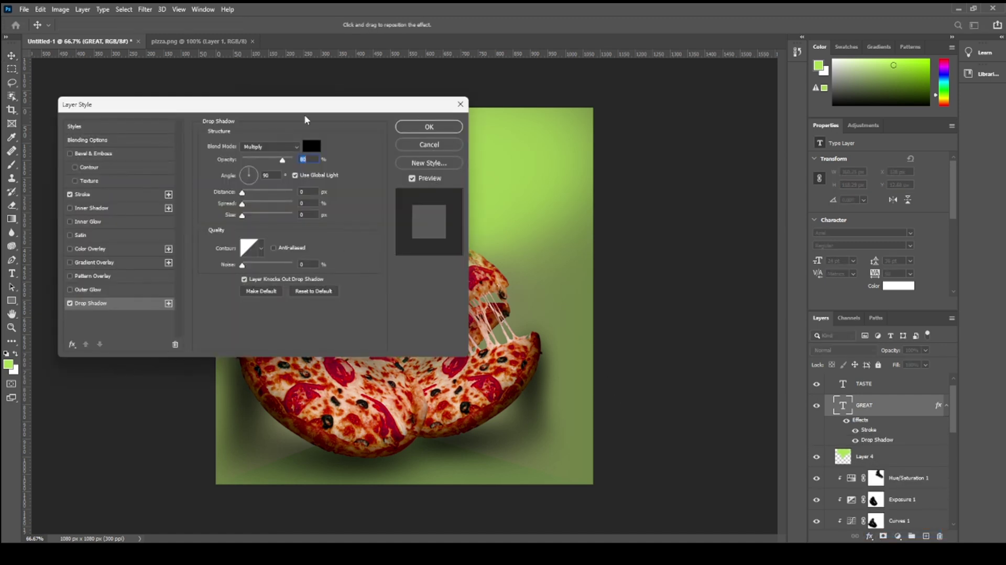
pyautogui.moveTo(307, 121); pyautogui.dragTo(669, 189)
pyautogui.moveTo(605, 264); pyautogui.dragTo(610, 264)
pyautogui.moveTo(608, 274)
pyautogui.mouseDown()
pyautogui.moveTo(621, 274)
pyautogui.moveTo(610, 286)
pyautogui.mouseUp()
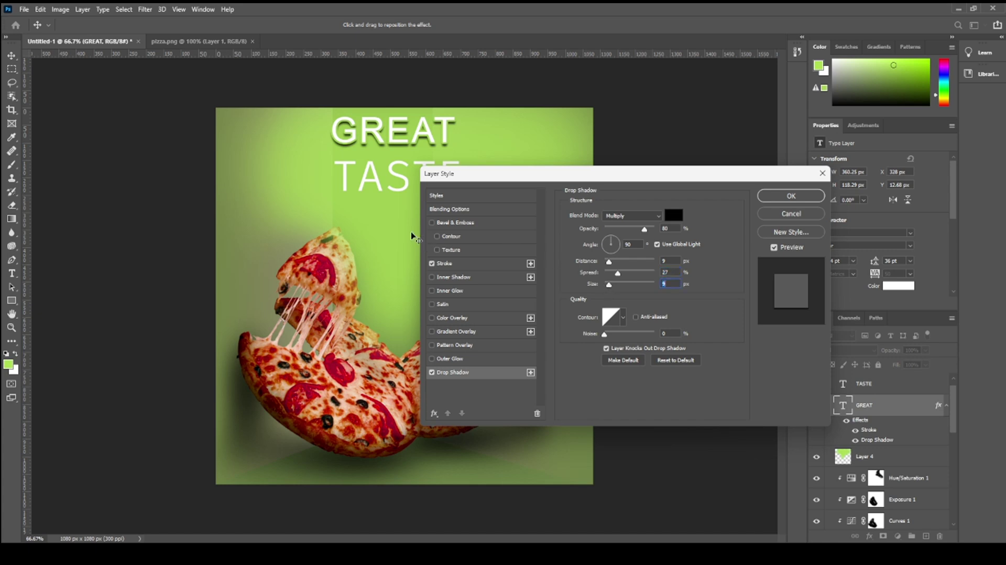
pyautogui.click(787, 199)
# Step: Apply a drop shadow with 6 px distance, 31% spread and 9 px size to TASTE, and add a Stroke effect
pyautogui.click(425, 182)
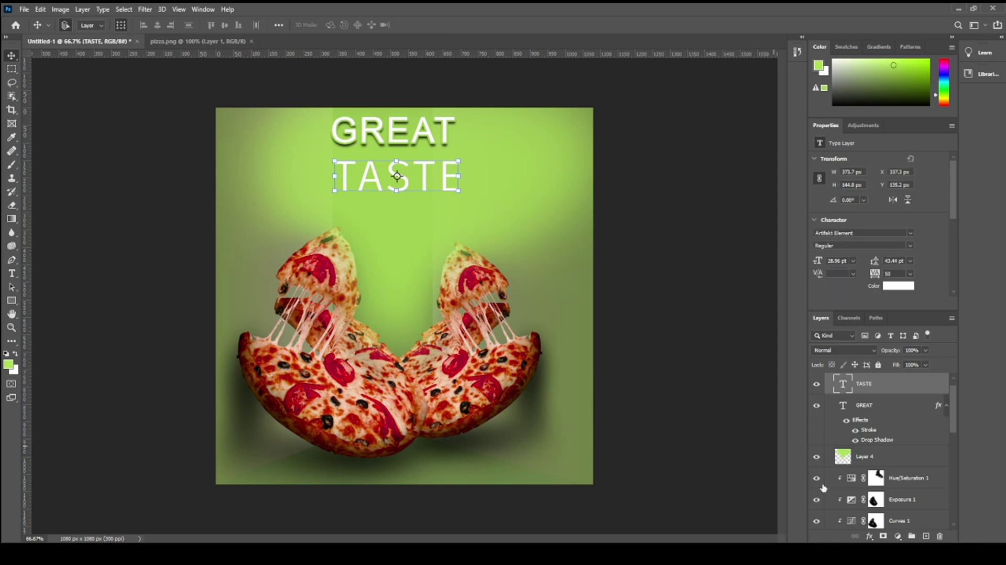
pyautogui.click(870, 537)
pyautogui.click(898, 537)
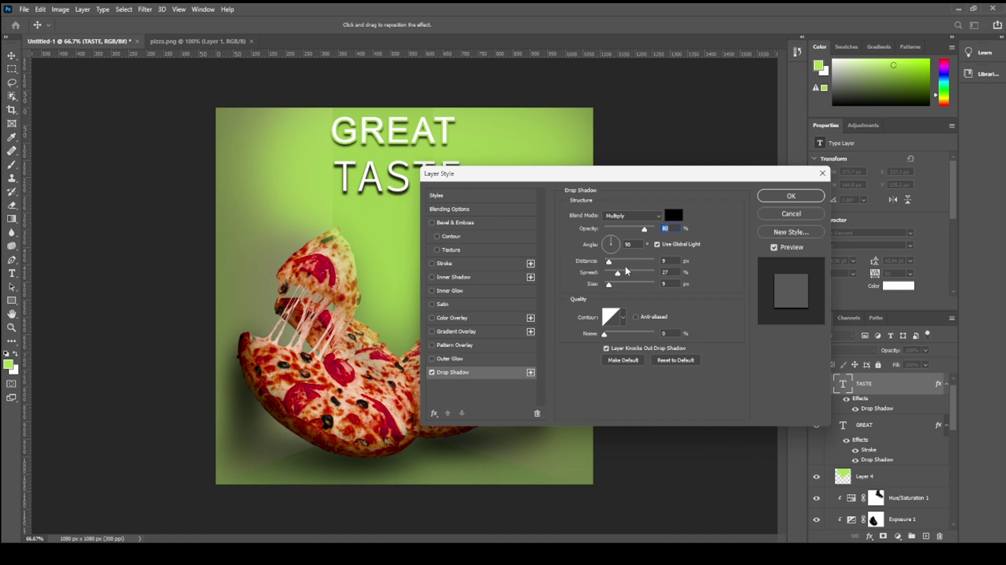
pyautogui.moveTo(610, 263); pyautogui.dragTo(620, 274)
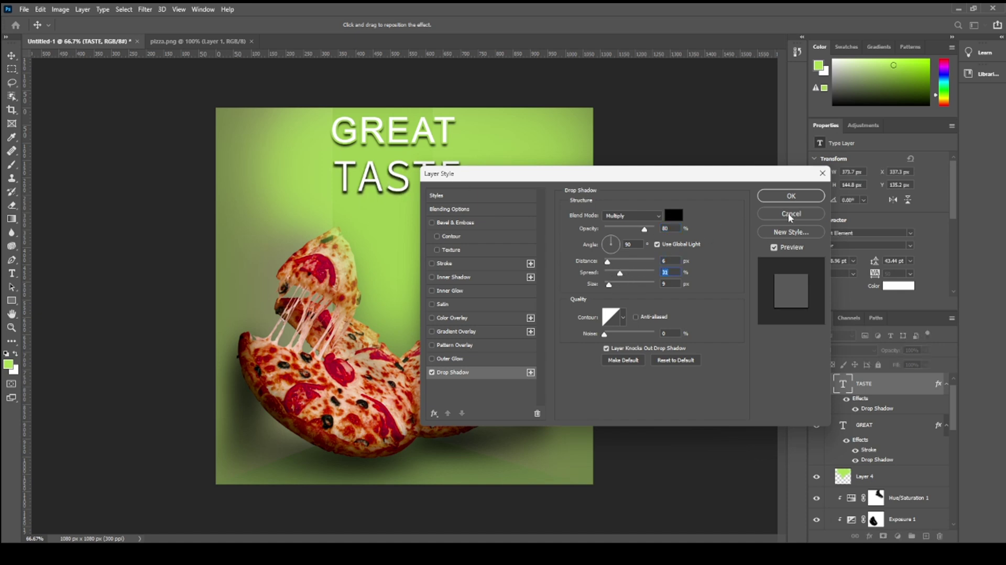
pyautogui.click(794, 198)
pyautogui.click(870, 536)
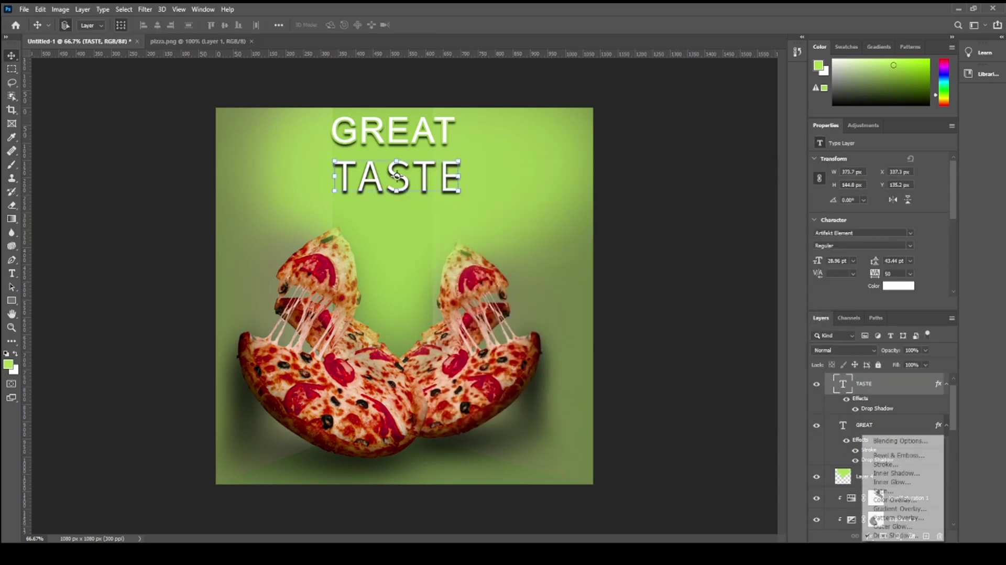
pyautogui.click(886, 465)
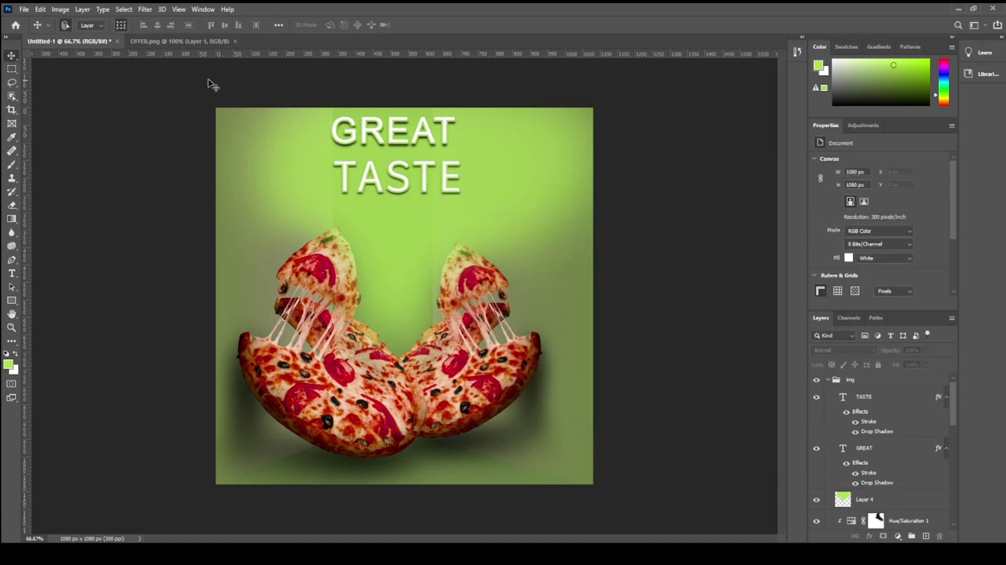
# Step: Bring the SPECIAL OFFER badge from OFFER.png into the design, scaled to about 342 × 341 px in the canvas's upper-right corner
pyautogui.click(178, 41)
pyautogui.moveTo(373, 225); pyautogui.dragTo(477, 286)
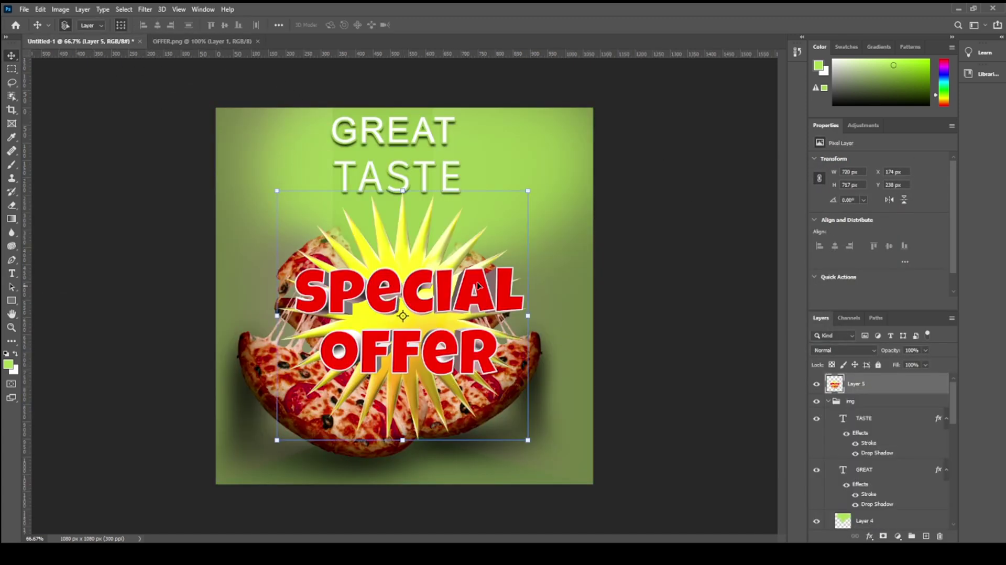
pyautogui.moveTo(529, 317); pyautogui.dragTo(570, 167)
pyautogui.click(667, 205)
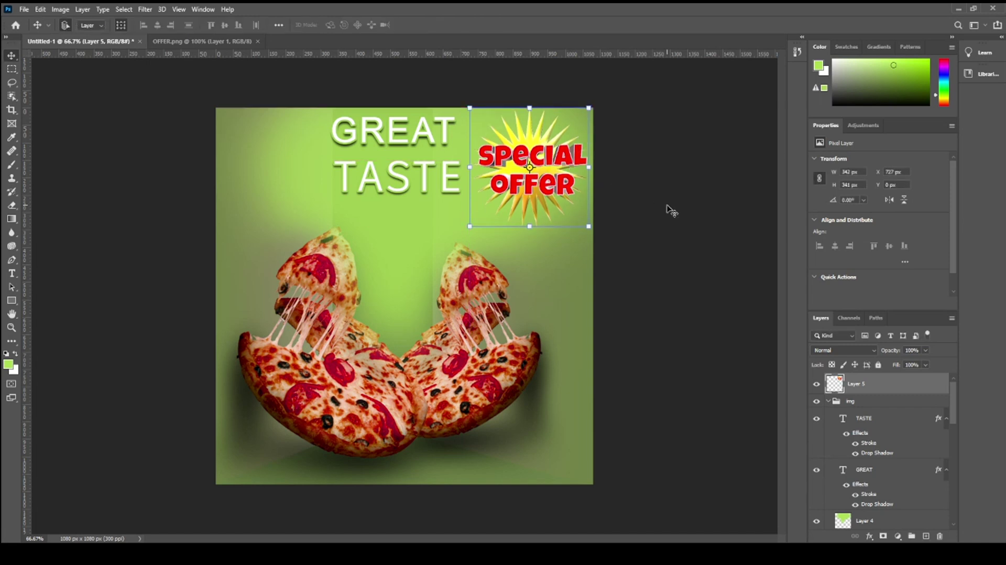
pyautogui.click(669, 208)
# Step: Collapse the img group and lock the img group, the img copy group and the SPECIAL OFFER badge layer
pyautogui.click(829, 402)
pyautogui.click(883, 405)
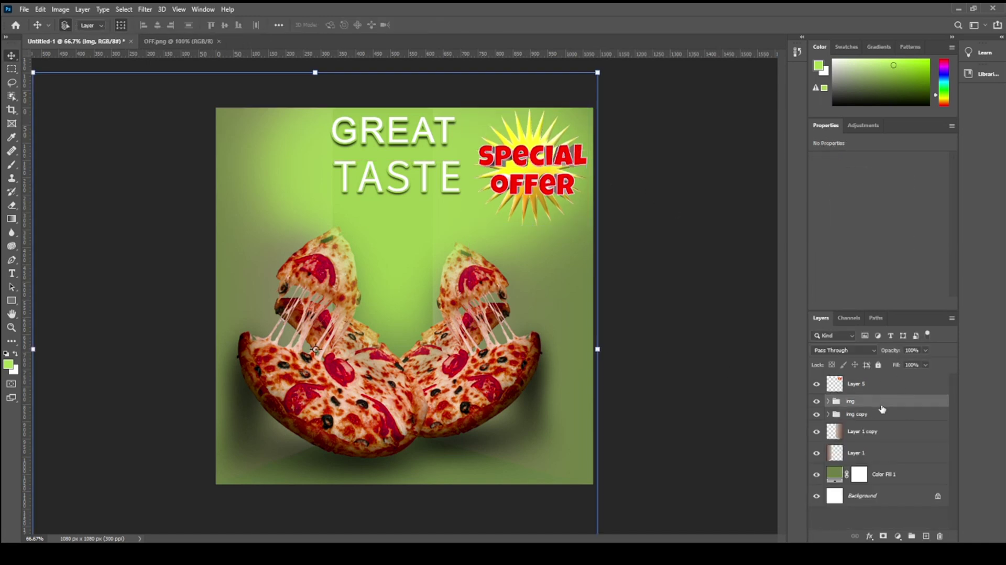
pyautogui.click(879, 366)
pyautogui.click(886, 415)
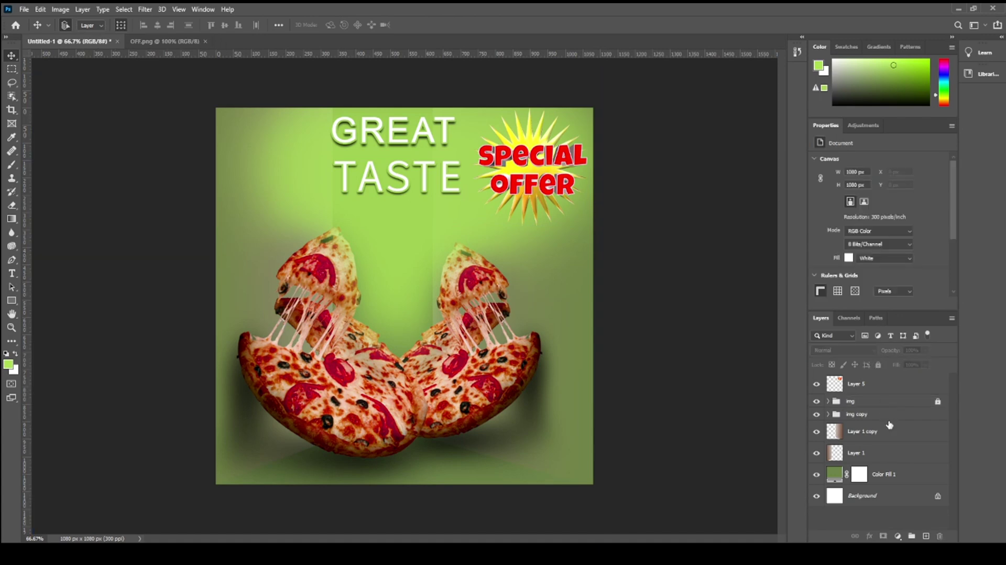
pyautogui.click(879, 365)
pyautogui.click(894, 383)
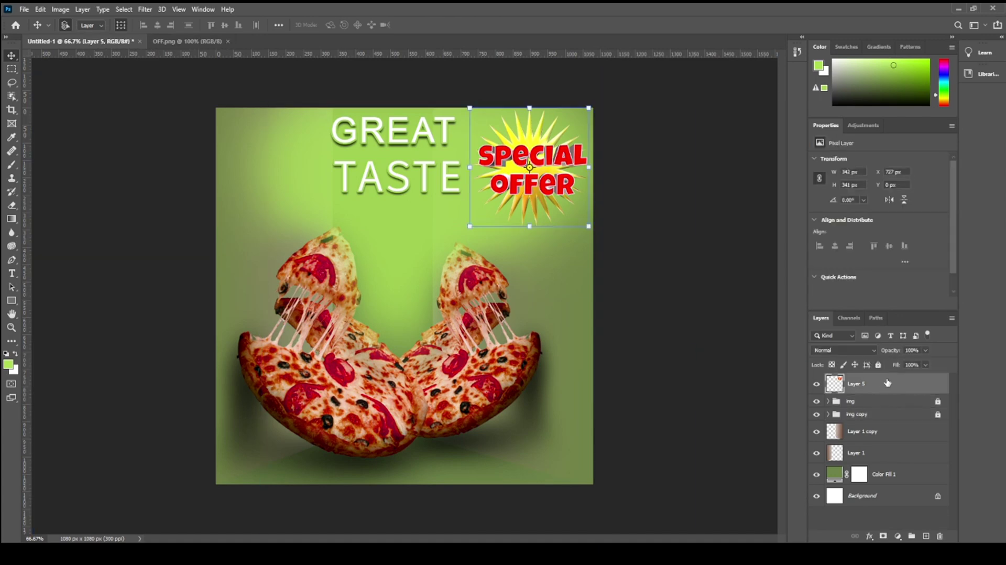
pyautogui.click(879, 365)
pyautogui.click(691, 359)
# Step: Bring the 50% OFF artwork from OFF.png into the pizza design and rotate it clockwise by about 15°
pyautogui.click(167, 41)
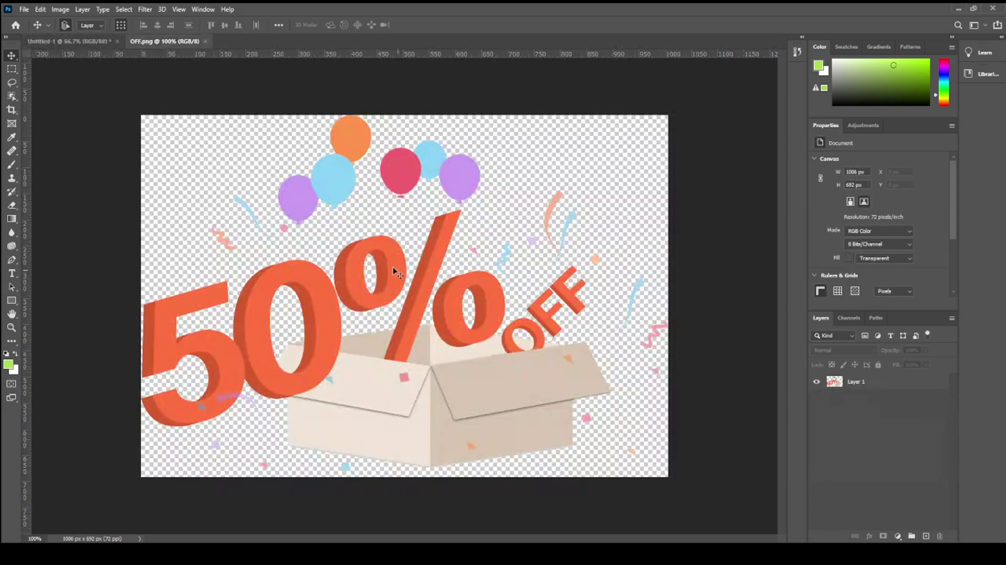
pyautogui.moveTo(398, 272); pyautogui.dragTo(362, 207)
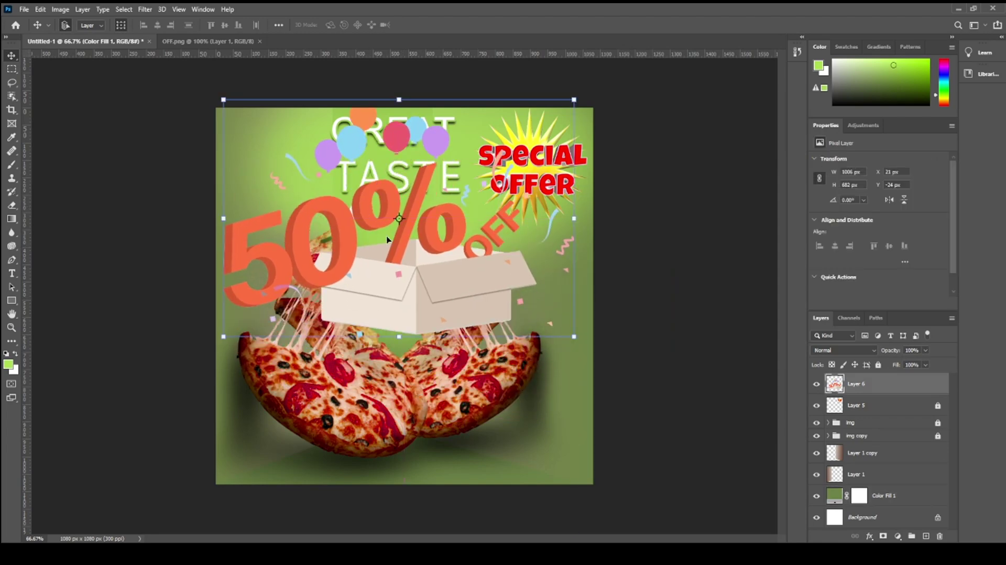
pyautogui.moveTo(585, 345); pyautogui.dragTo(591, 407)
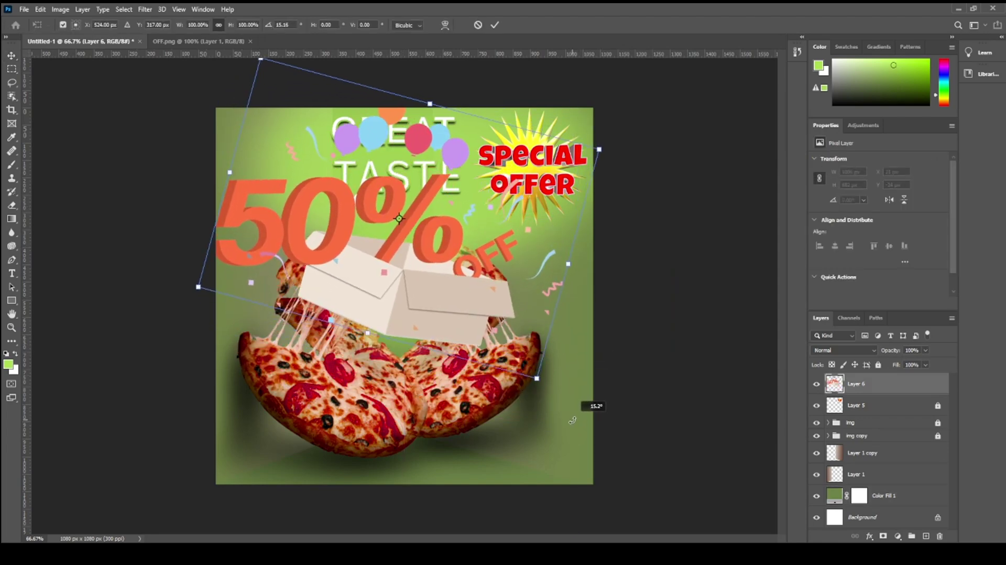
pyautogui.moveTo(498, 316); pyautogui.dragTo(517, 332)
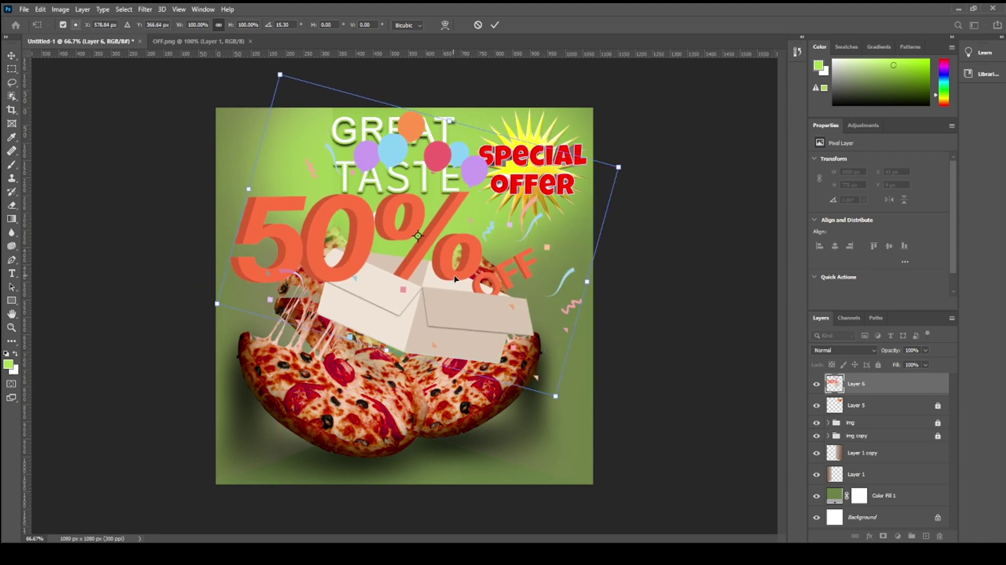
# Step: Move the 50% OFF layer beneath Layer 1 copy and enlarge the artwork to about 110% behind the pizzas
pyautogui.moveTo(897, 393); pyautogui.dragTo(898, 464)
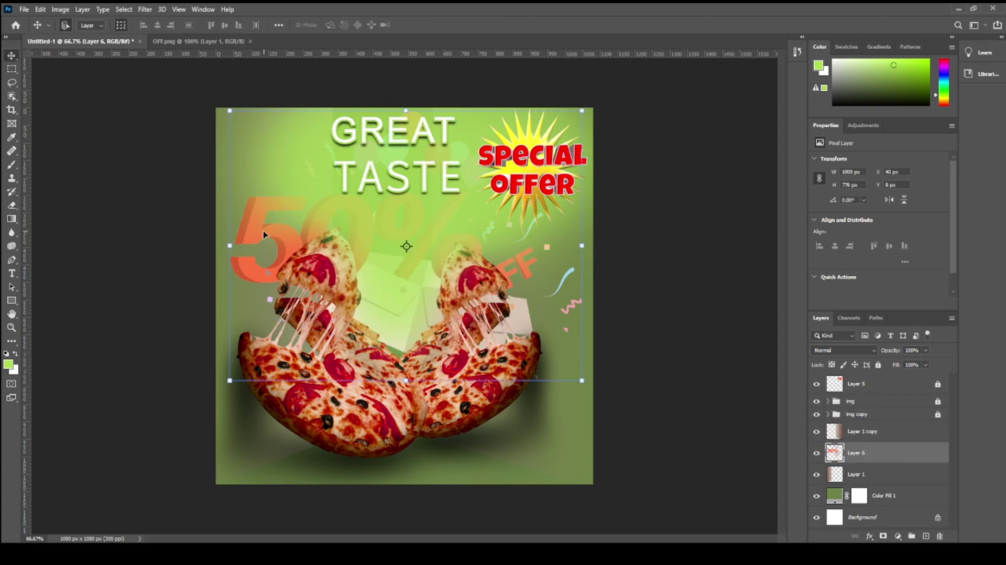
pyautogui.moveTo(263, 233); pyautogui.dragTo(268, 229)
pyautogui.moveTo(589, 243); pyautogui.dragTo(622, 242)
pyautogui.moveTo(428, 378); pyautogui.dragTo(430, 405)
pyautogui.moveTo(372, 268)
pyautogui.mouseDown()
pyautogui.moveTo(362, 266)
pyautogui.moveTo(371, 268)
pyautogui.mouseUp()
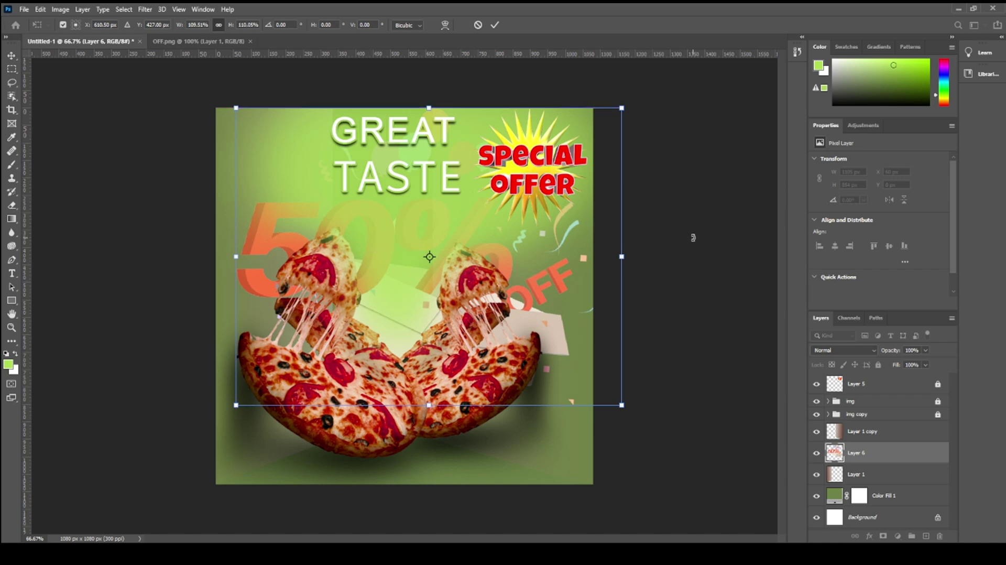
pyautogui.click(493, 25)
pyautogui.click(705, 321)
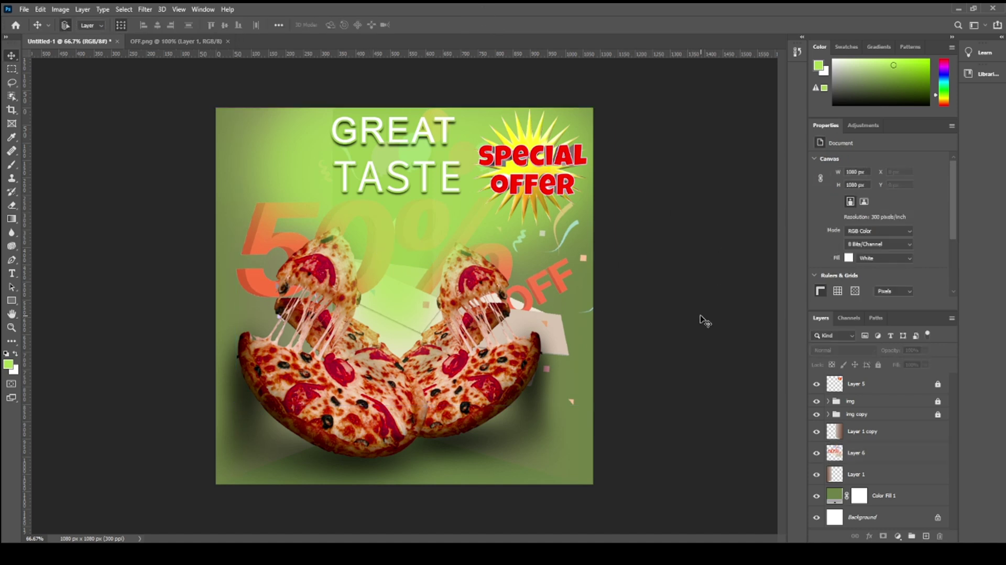
# Step: Bring the leaf from LEAF.png into the design, rotated upright and scaled to about 158 × 228 px in the canvas's upper-left corner
pyautogui.click(175, 41)
pyautogui.moveTo(377, 273); pyautogui.dragTo(307, 191)
pyautogui.moveTo(307, 520); pyautogui.dragTo(478, 398)
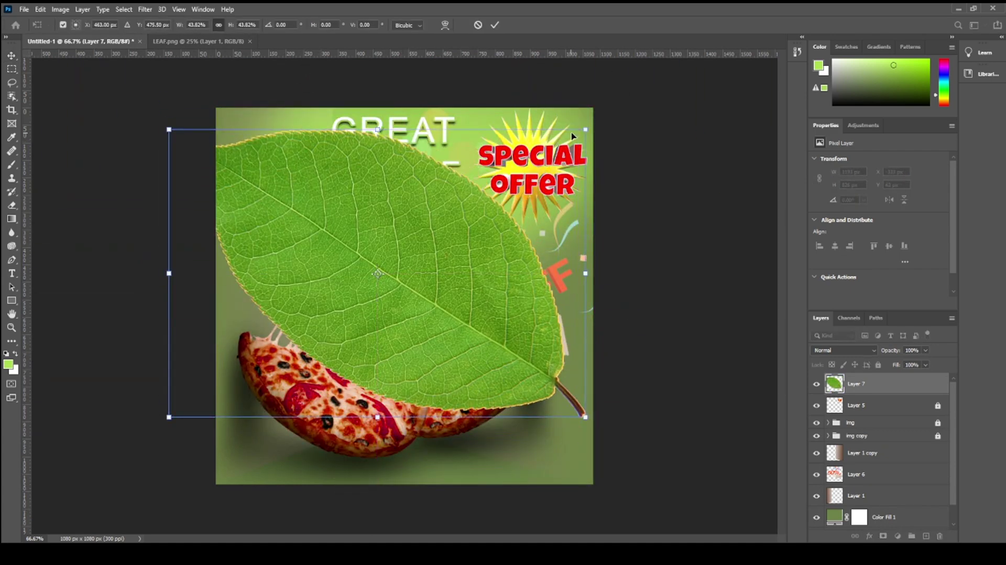
pyautogui.moveTo(585, 129); pyautogui.dragTo(338, 292)
pyautogui.moveTo(308, 334); pyautogui.dragTo(451, 228)
pyautogui.moveTo(514, 317); pyautogui.dragTo(278, 140)
pyautogui.click(495, 24)
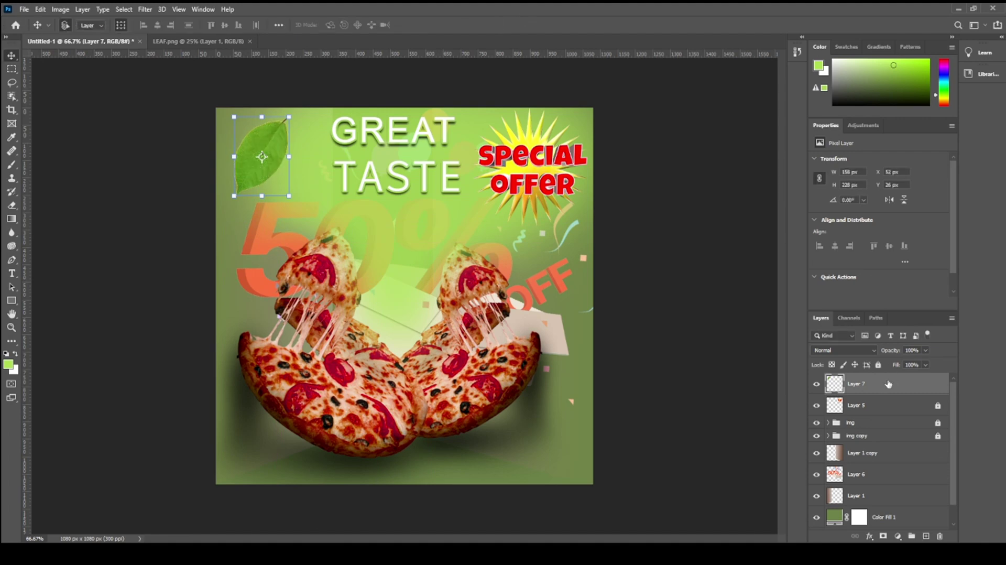
# Step: Convert the leaf layer to a smart object and rasterize it
pyautogui.rightClick(891, 385)
pyautogui.click(865, 245)
pyautogui.rightClick(869, 387)
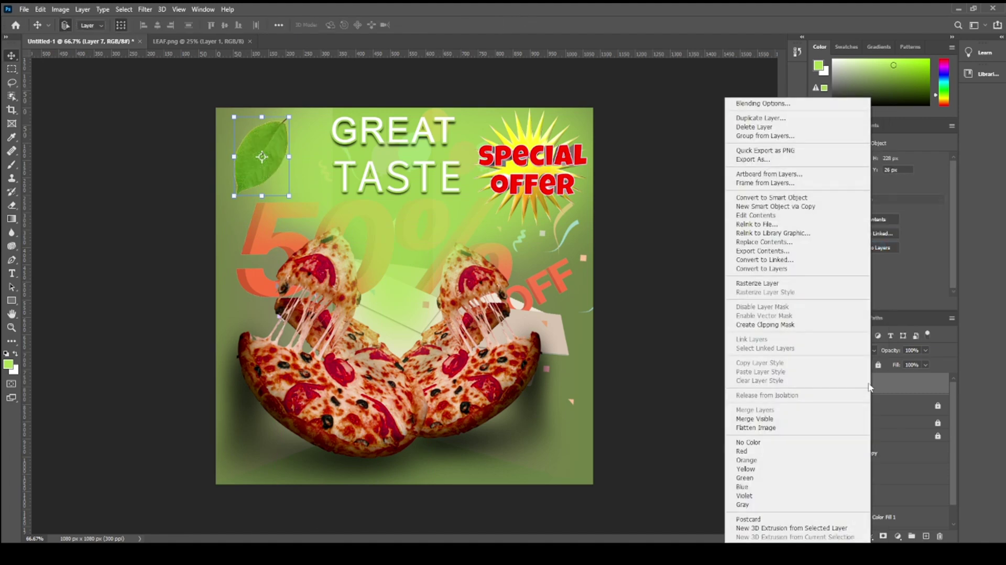
pyautogui.click(761, 286)
# Step: Apply a Gaussian Blur with a radius of 1.8 pixels to the leaf
pyautogui.click(145, 9)
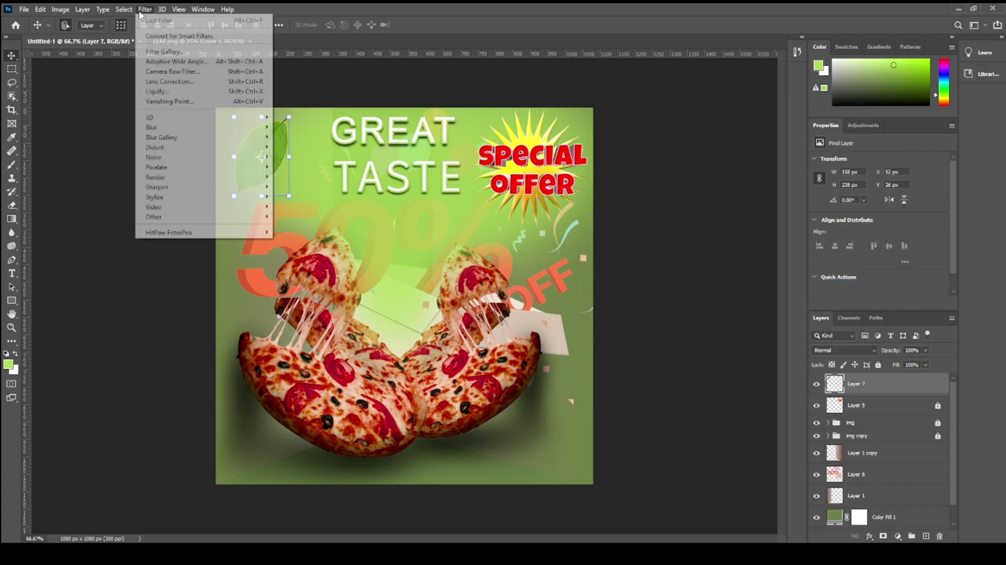
pyautogui.moveTo(252, 128)
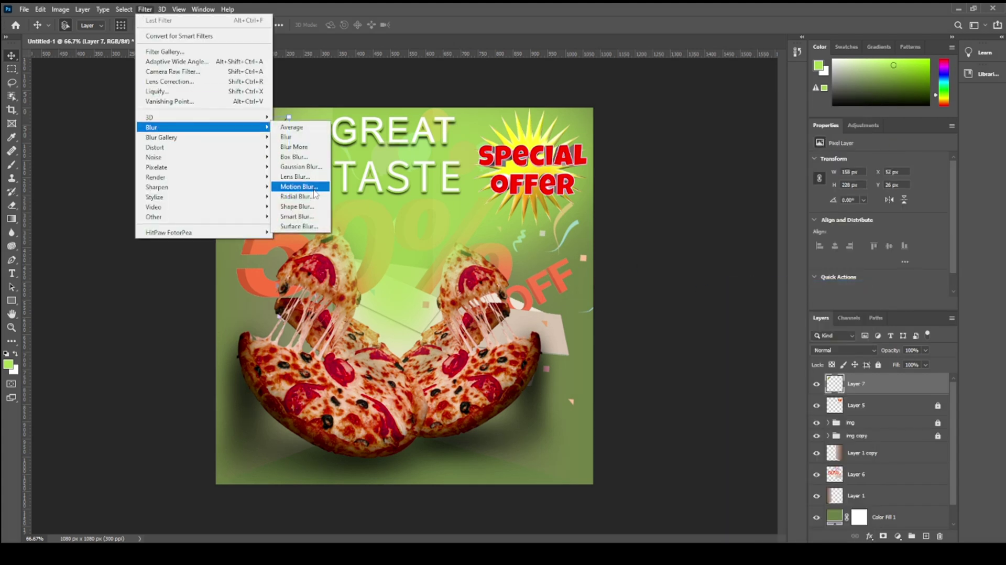
pyautogui.click(309, 169)
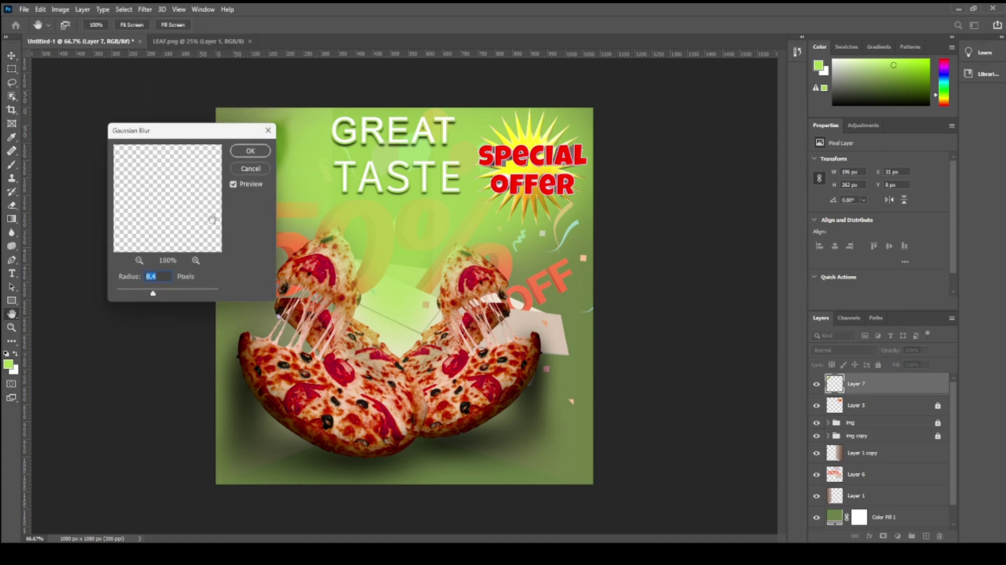
pyautogui.moveTo(210, 133); pyautogui.dragTo(475, 150)
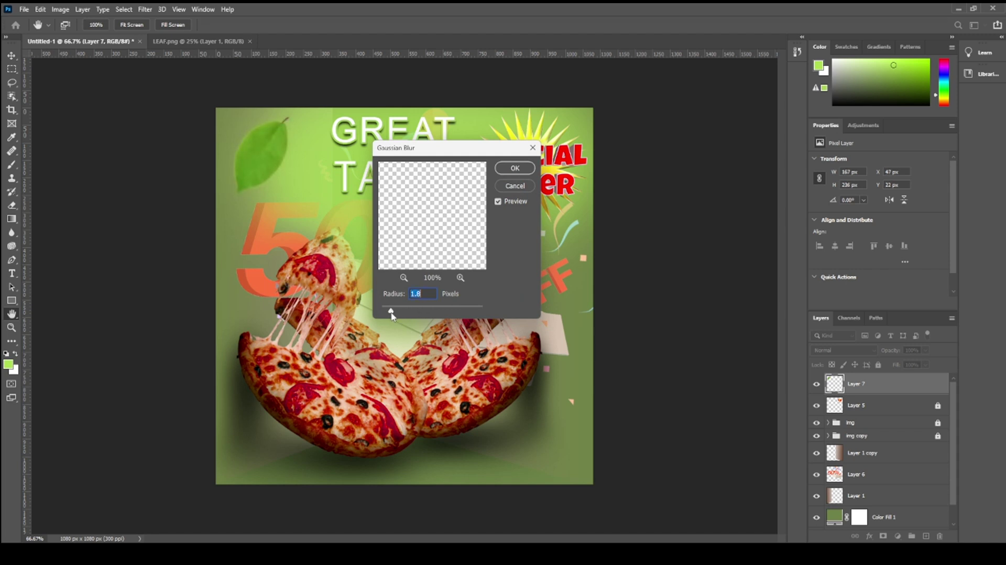
pyautogui.click(516, 168)
# Step: Enlarge the blurred leaf to about 113%, keeping its upper-left corner in place
pyautogui.press('v')
pyautogui.hotkey('ctrl', 't')
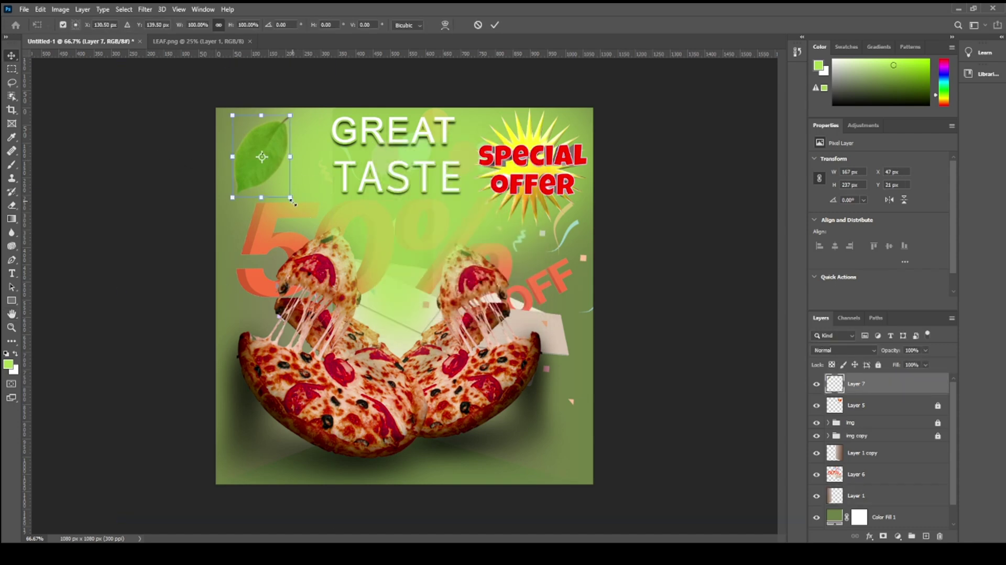
pyautogui.moveTo(291, 200); pyautogui.dragTo(298, 208)
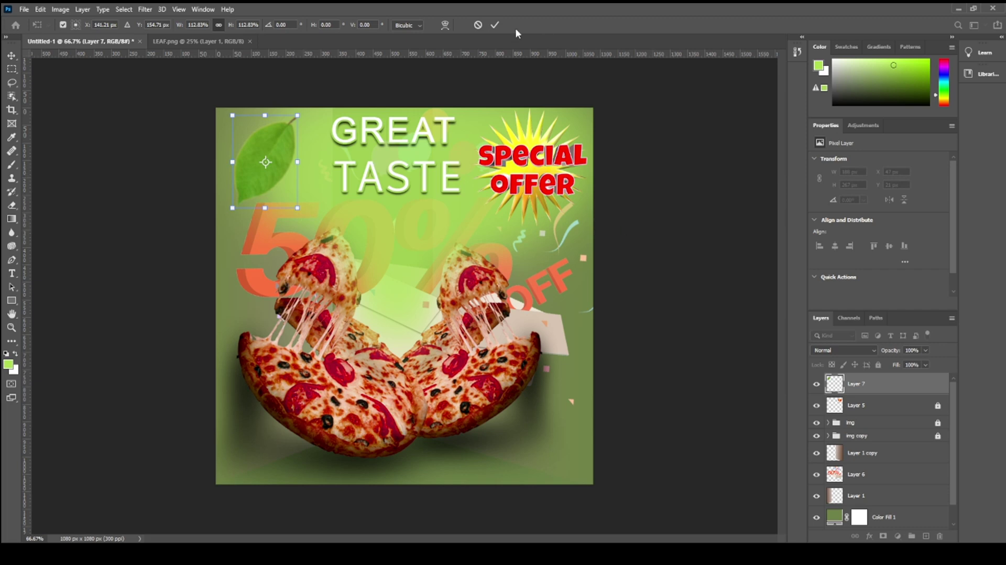
pyautogui.click(495, 24)
# Step: Bring the chef from 12.png into the design, scaled to about 54% in the canvas's lower-right corner
pyautogui.click(185, 40)
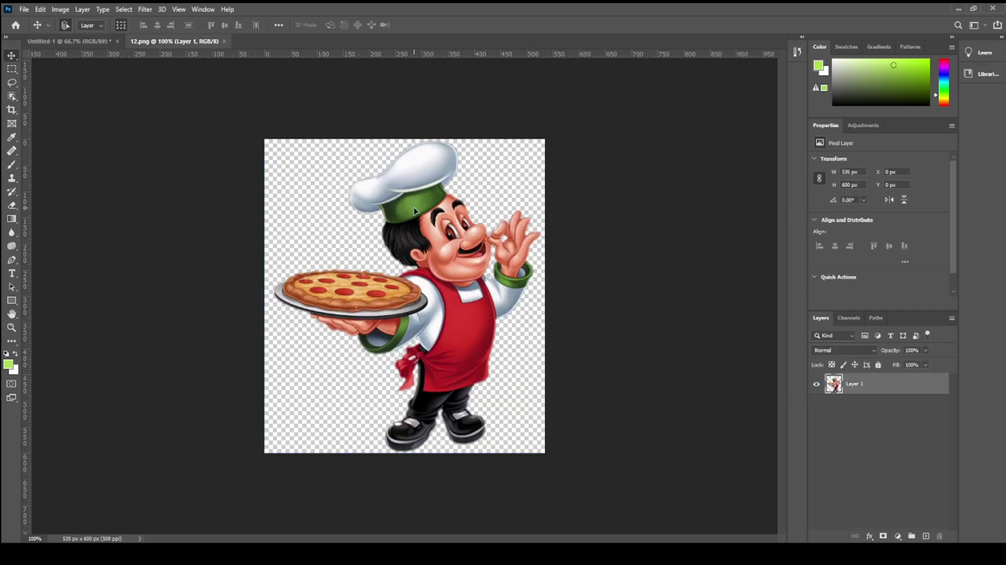
pyautogui.moveTo(414, 211); pyautogui.dragTo(545, 335)
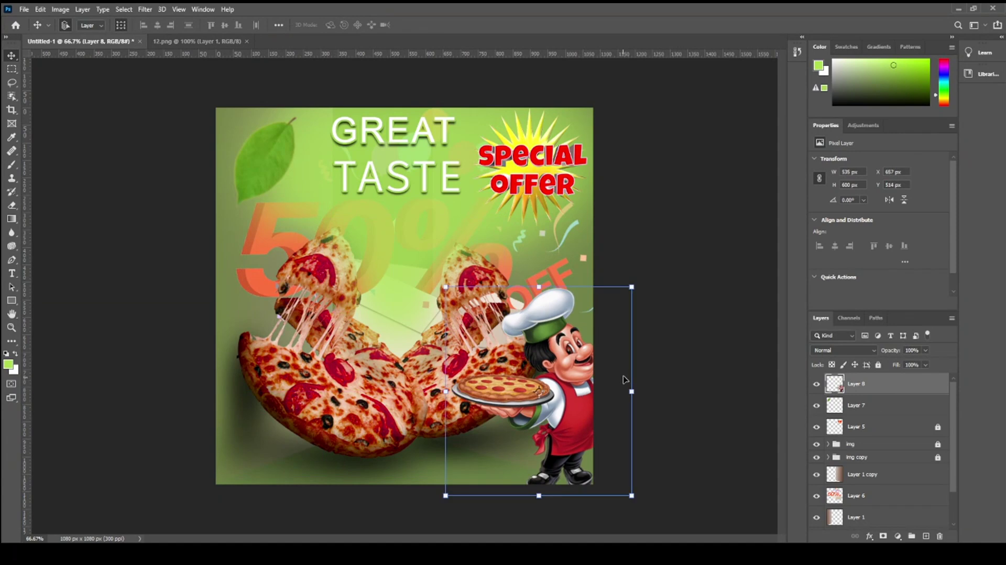
pyautogui.moveTo(637, 391); pyautogui.dragTo(564, 439)
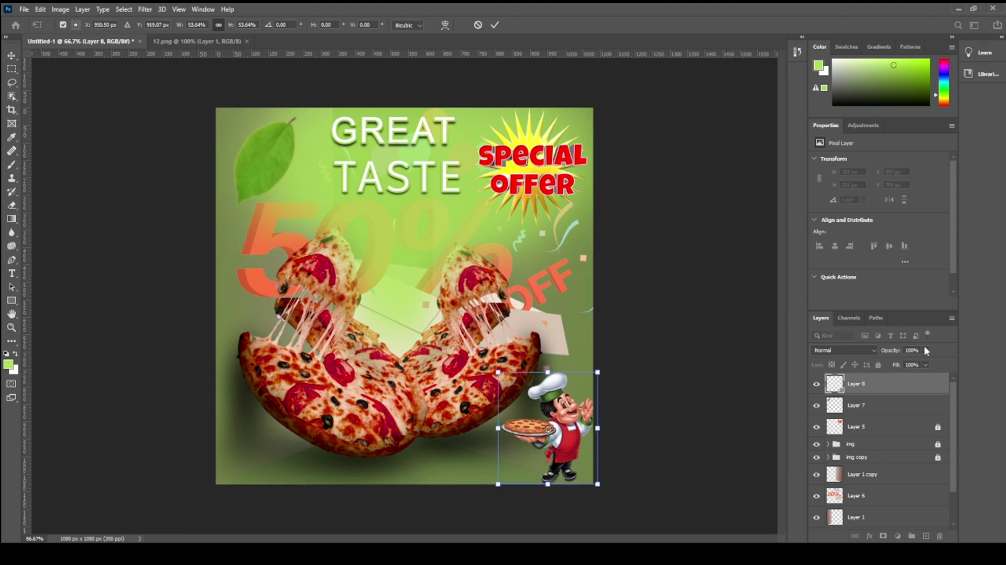
pyautogui.moveTo(914, 364); pyautogui.dragTo(918, 365)
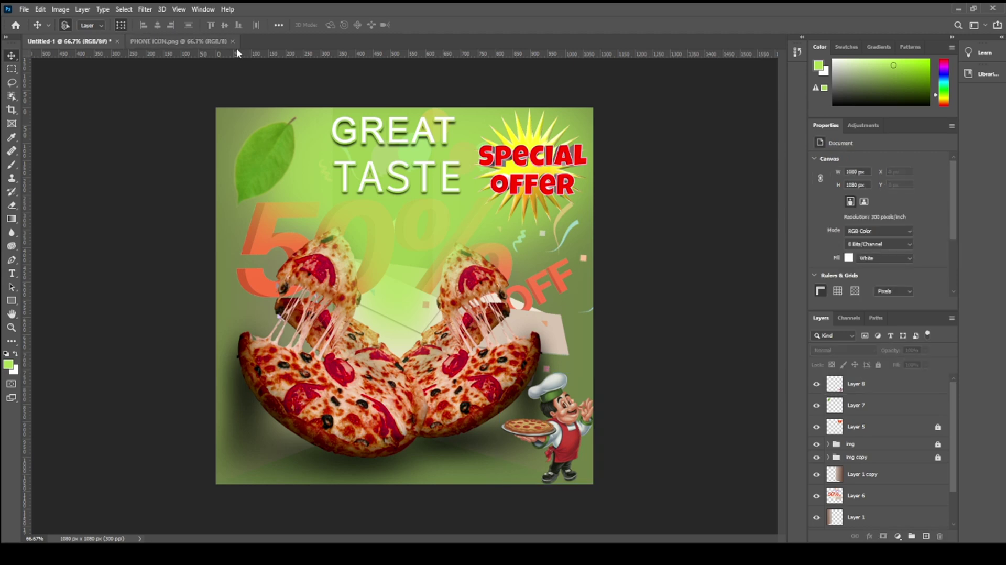
# Step: Bring the phone icon from PHONE ICON.png into the design and scale it to about 51 × 51 px
pyautogui.click(236, 44)
pyautogui.moveTo(416, 225); pyautogui.dragTo(373, 293)
pyautogui.click(544, 293)
pyautogui.moveTo(544, 292); pyautogui.dragTo(402, 418)
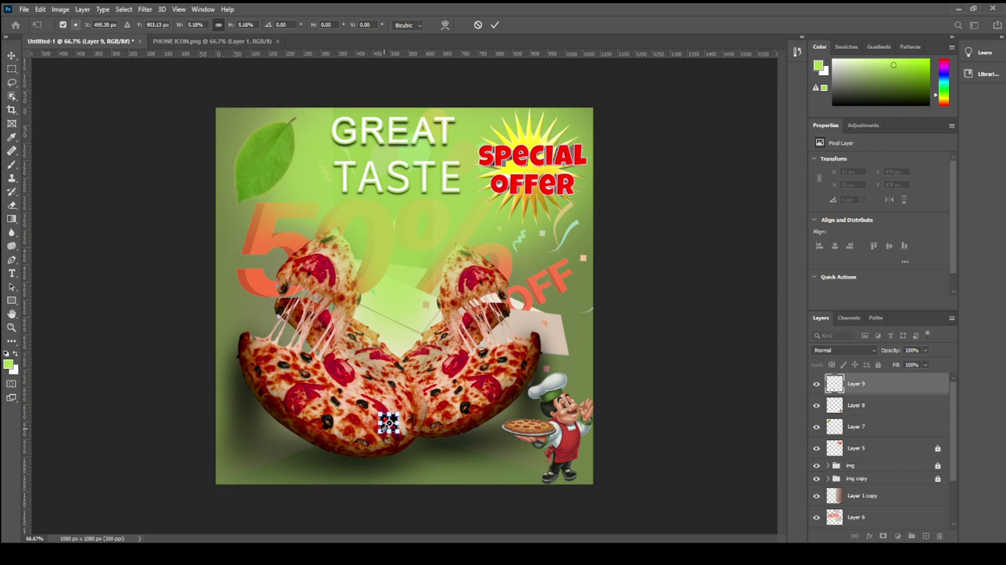
pyautogui.press('Return')
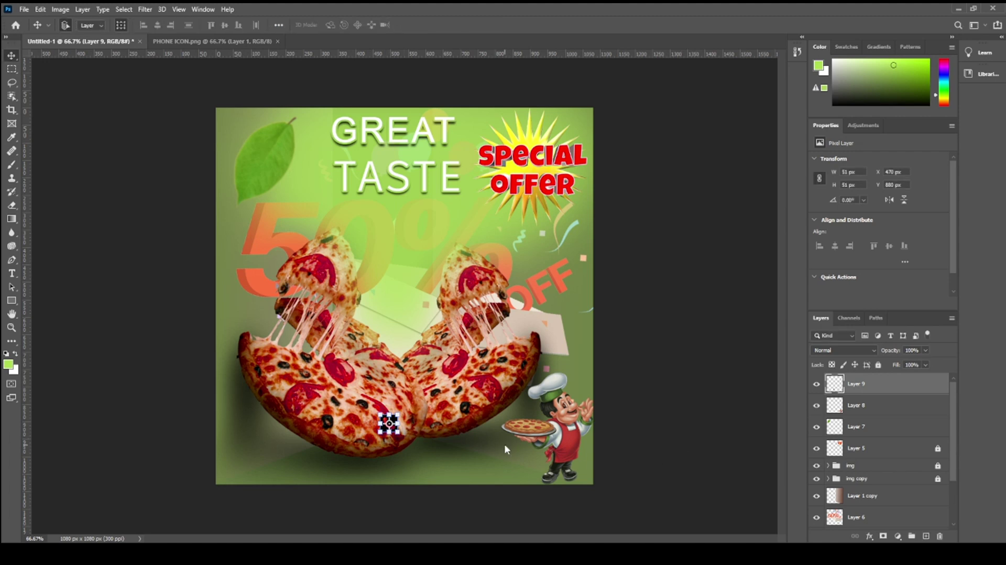
# Step: Nudge the phone icon down and left to X 432 px, Y 1019 px near the canvas's lower edge
pyautogui.press('Down')
pyautogui.press('Down')
pyautogui.press('Down')
pyautogui.press('Down')
pyautogui.press('Down')
pyautogui.press('Down')
pyautogui.press('Down')
pyautogui.press('Down')
pyautogui.press('Down')
pyautogui.press('Down')
pyautogui.press('Down')
pyautogui.press('Down')
pyautogui.press('Down')
pyautogui.press('Down')
pyautogui.press('Down')
pyautogui.press('Down')
pyautogui.press('Down')
pyautogui.press('Down')
pyautogui.press('Down')
pyautogui.press('Down')
pyautogui.press('Down')
pyautogui.press('Down')
pyautogui.press('Down')
pyautogui.press('Down')
pyautogui.press('Down')
pyautogui.press('Down')
pyautogui.press('Down')
pyautogui.press('Down')
pyautogui.press('Down')
pyautogui.press('Down')
pyautogui.press('Down')
pyautogui.press('Down')
pyautogui.press('Down')
pyautogui.press('Down')
pyautogui.press('Down')
pyautogui.press('Down')
pyautogui.press('Down')
pyautogui.press('Down')
pyautogui.press('Down')
pyautogui.press('Down')
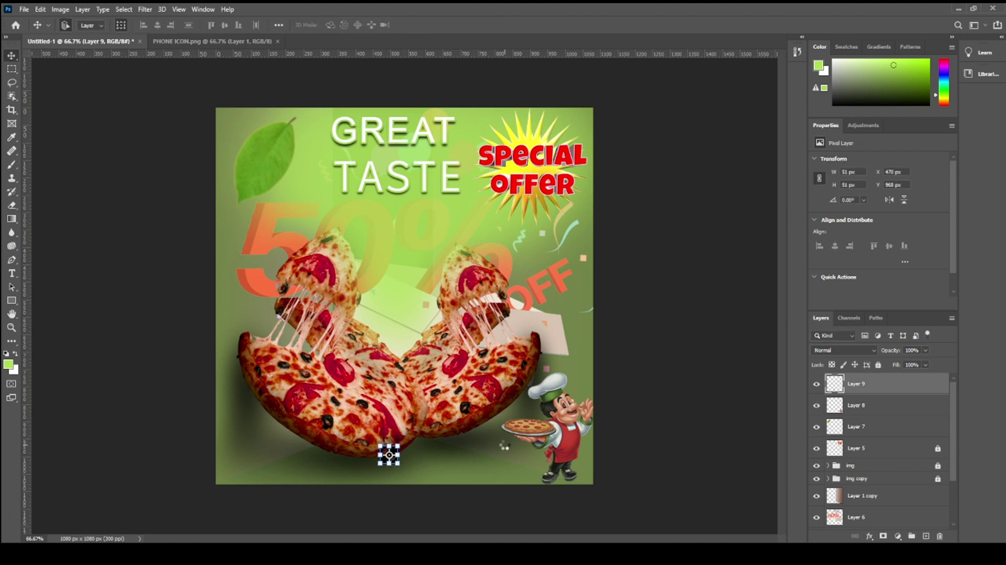
pyautogui.press('Down')
pyautogui.press('Down')
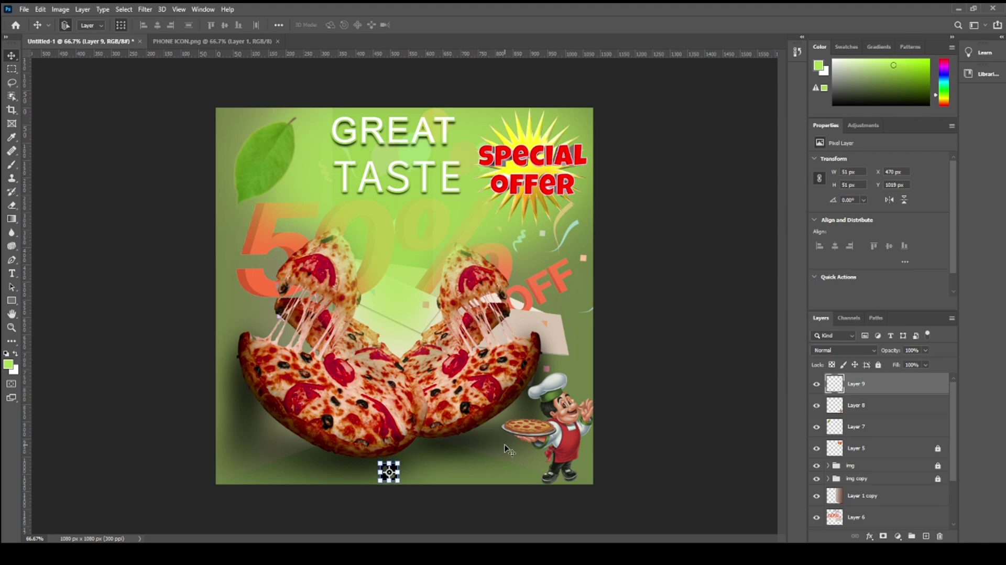
pyautogui.press('Left')
pyautogui.press('Left')
pyautogui.press('Left')
pyautogui.press('Left')
pyautogui.press('Left')
pyautogui.press('Left')
pyautogui.press('Left')
pyautogui.press('Left')
pyautogui.press('Left')
pyautogui.press('Left')
pyautogui.press('Left')
pyautogui.press('Left')
pyautogui.press('Left')
pyautogui.press('Left')
pyautogui.press('Left')
pyautogui.press('Left')
pyautogui.press('Left')
pyautogui.press('Left')
pyautogui.press('Left')
pyautogui.press('Left')
pyautogui.click(690, 447)
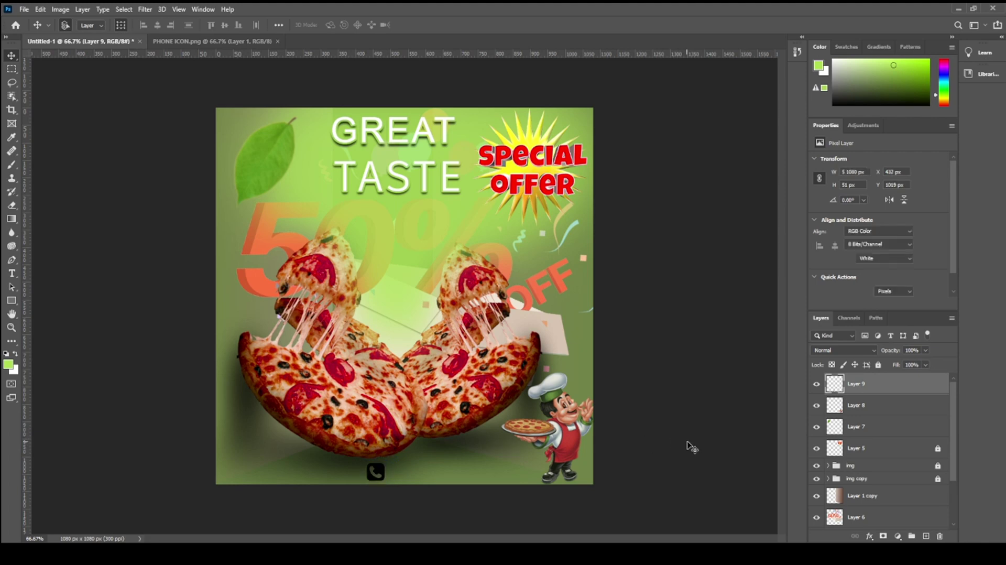
# Step: Add the contact phone number as white 24 pt Arial text beside the phone icon
pyautogui.press('t')
pyautogui.click(392, 474)
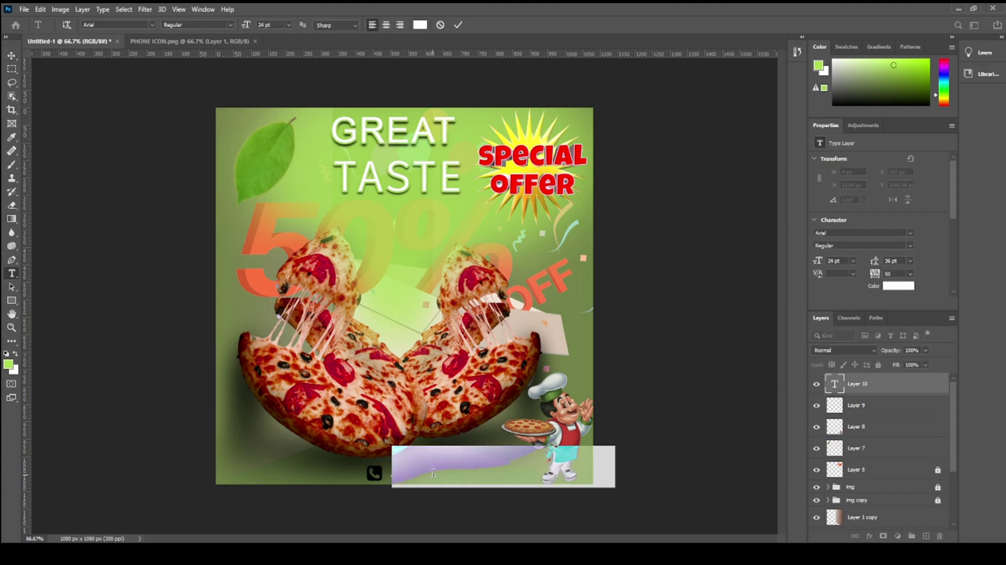
pyautogui.write('+091')
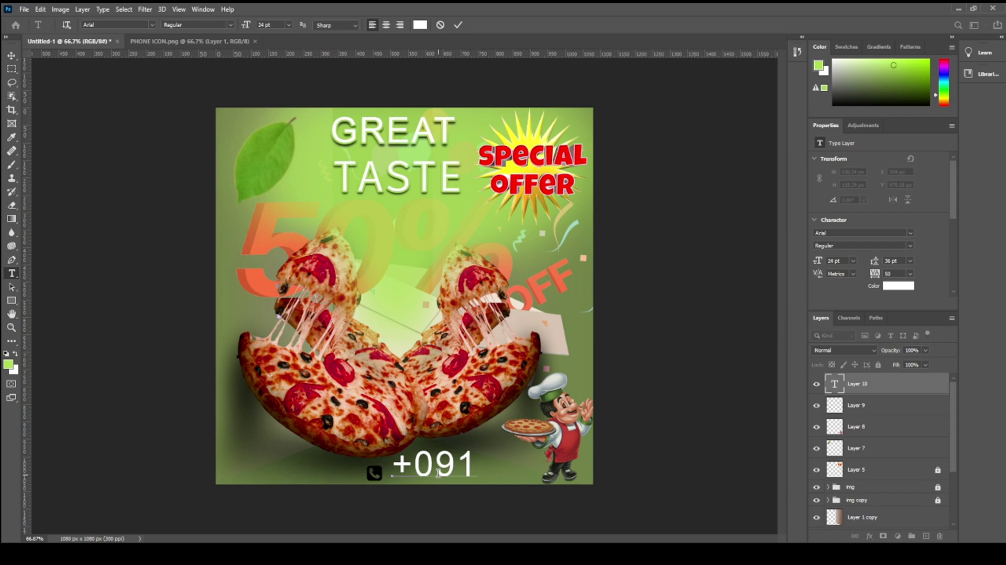
pyautogui.write(' 456 56')
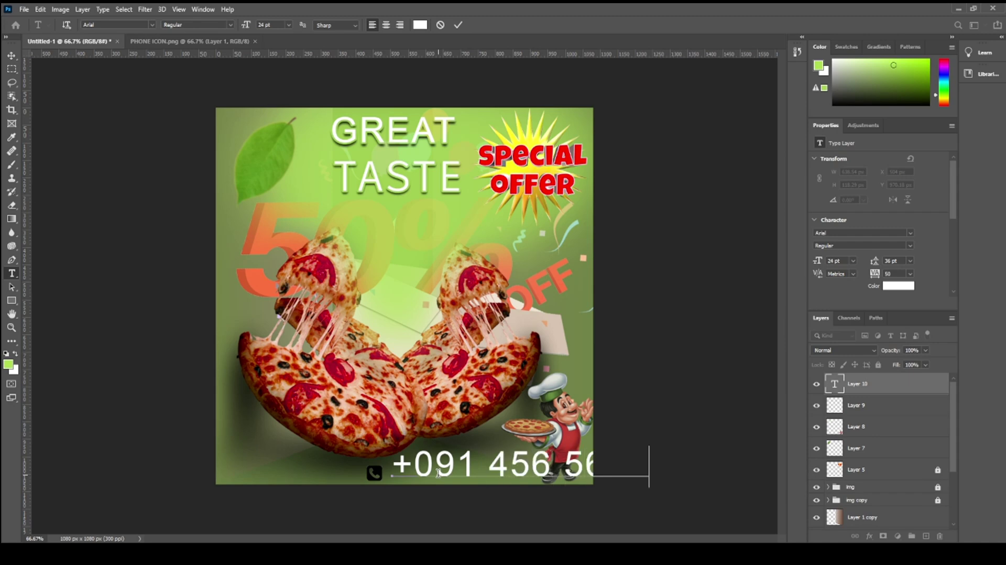
pyautogui.click(12, 55)
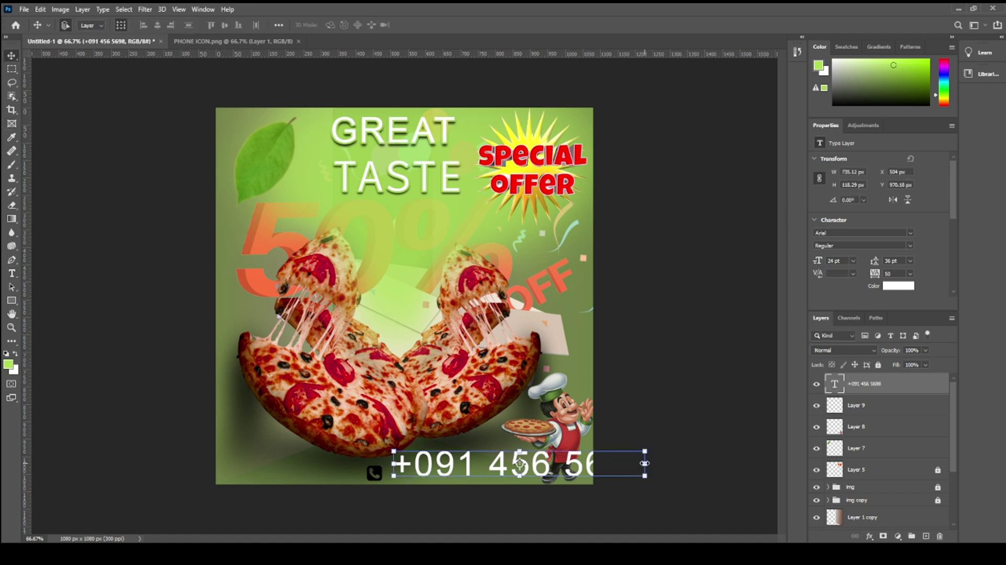
# Step: Scale the phone number to about 370 px wide next to the phone icon, and shrink the icon to about 44 × 44 px
pyautogui.moveTo(646, 463); pyautogui.dragTo(500, 475)
pyautogui.click(661, 470)
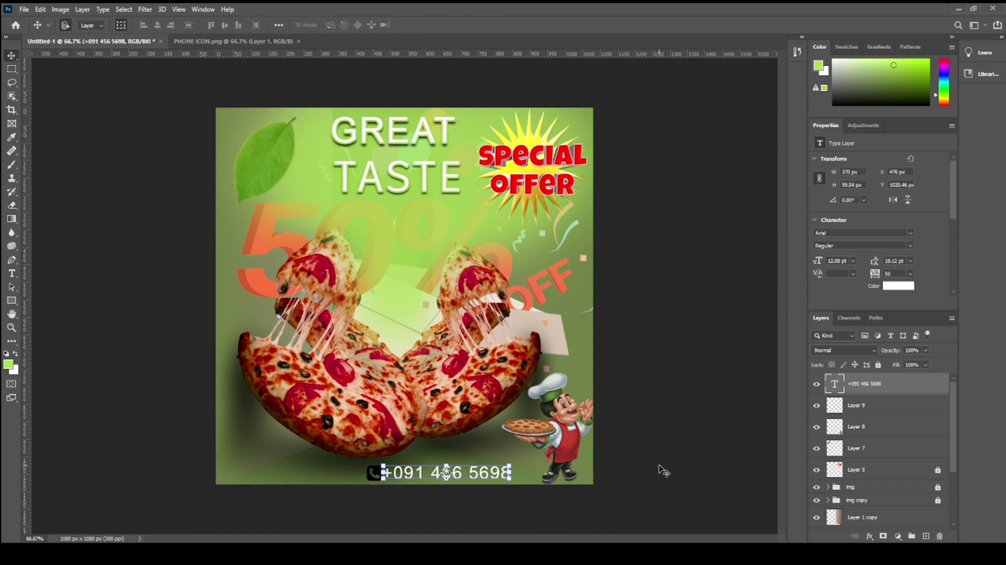
pyautogui.click(389, 478)
pyautogui.click(665, 477)
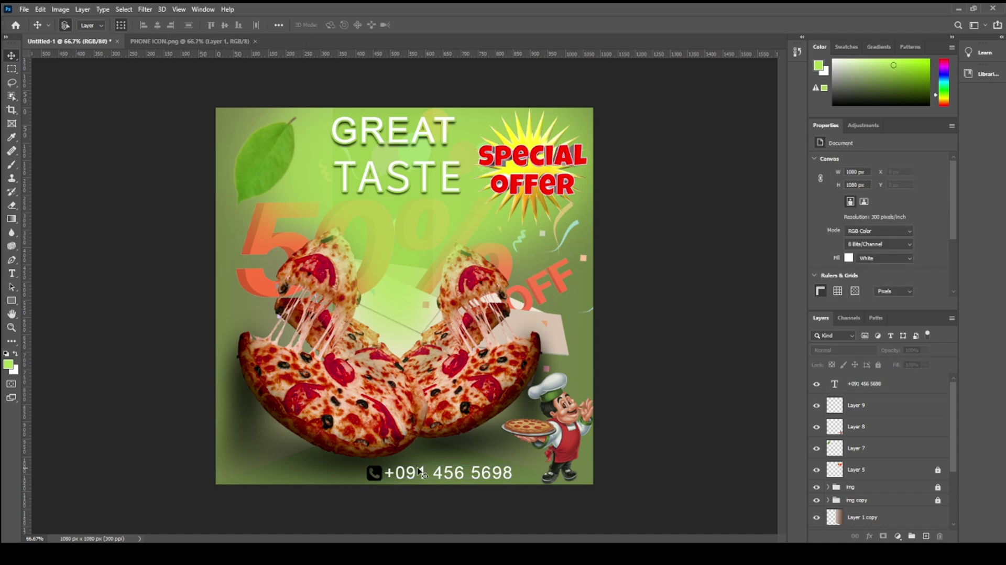
# Step: Load the phone icon's outline as a selection and add a new empty layer above it
pyautogui.click(375, 473)
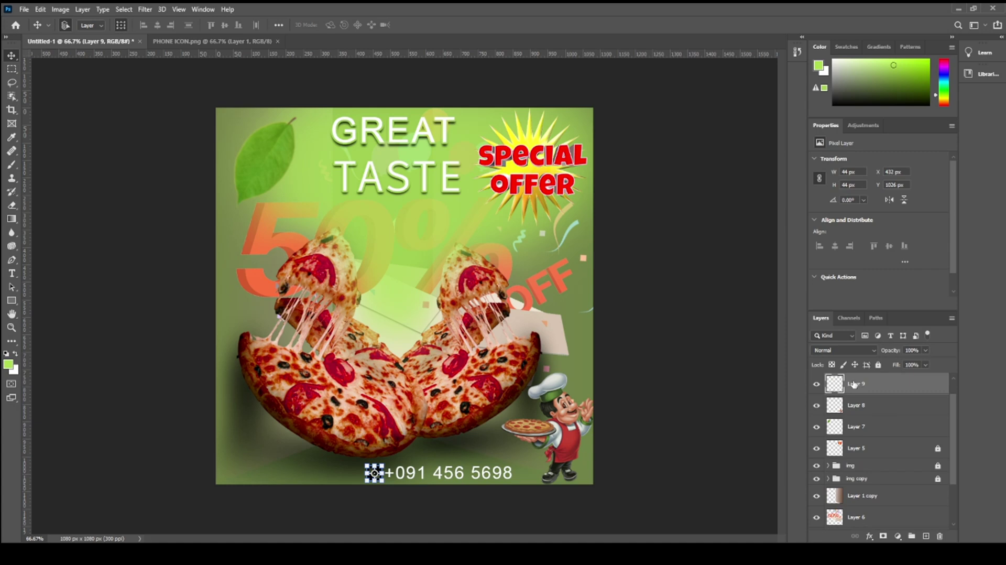
pyautogui.rightClick(835, 384)
pyautogui.click(862, 205)
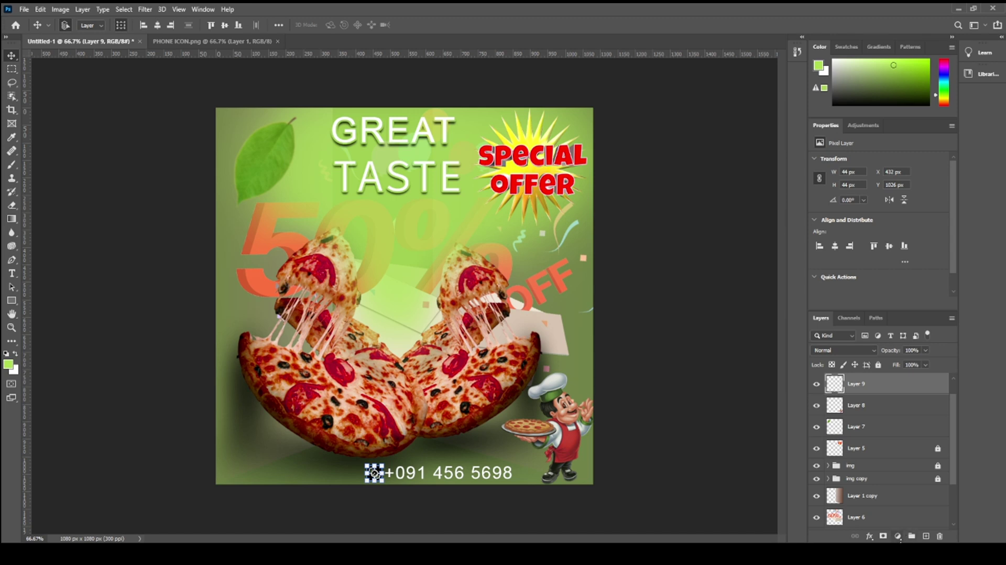
pyautogui.click(926, 536)
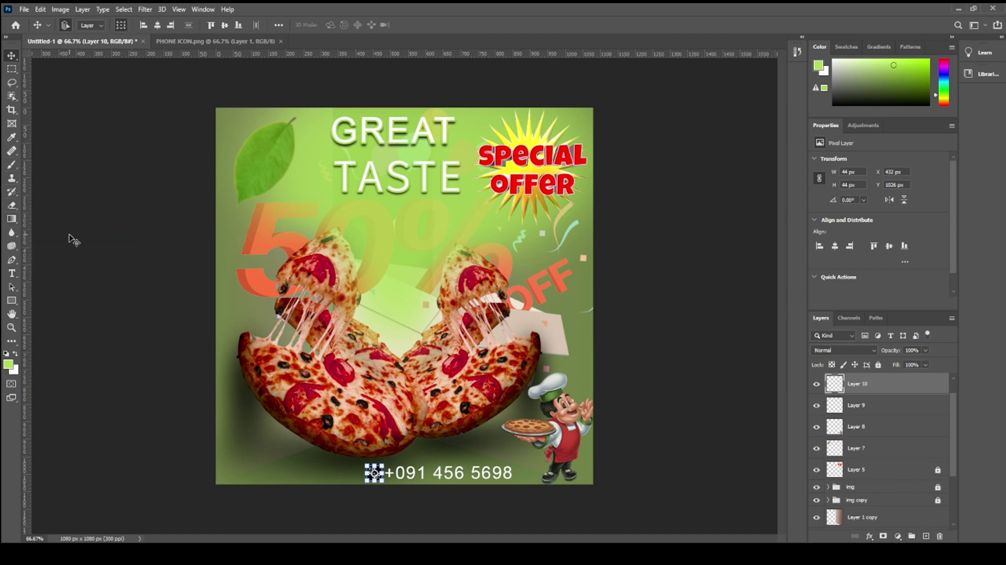
# Step: Fill the phone-icon selection with white (#ffffff) on the new layer using the Paint Bucket tool, and clear the selection
pyautogui.rightClick(11, 219)
pyautogui.click(52, 230)
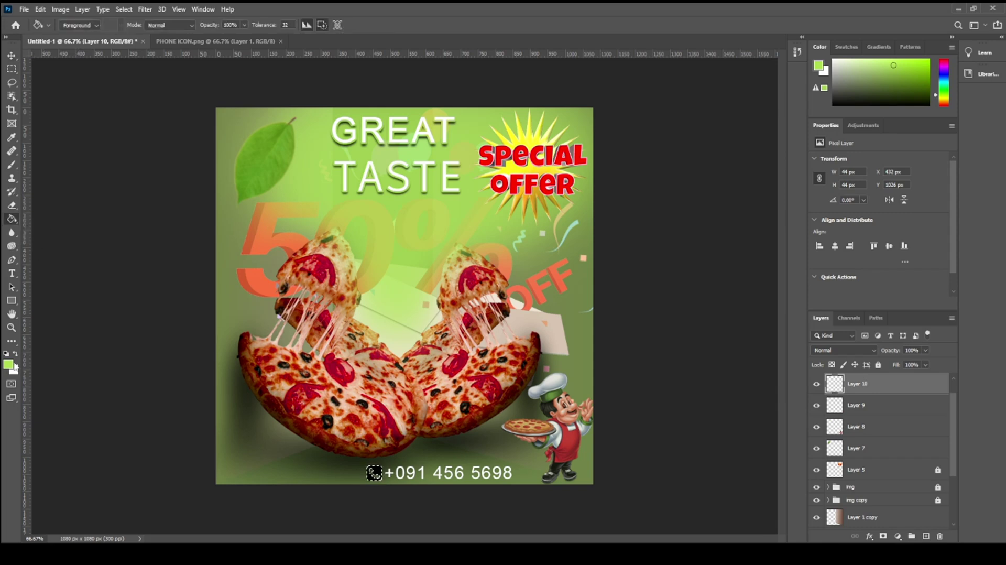
pyautogui.click(15, 354)
pyautogui.click(9, 364)
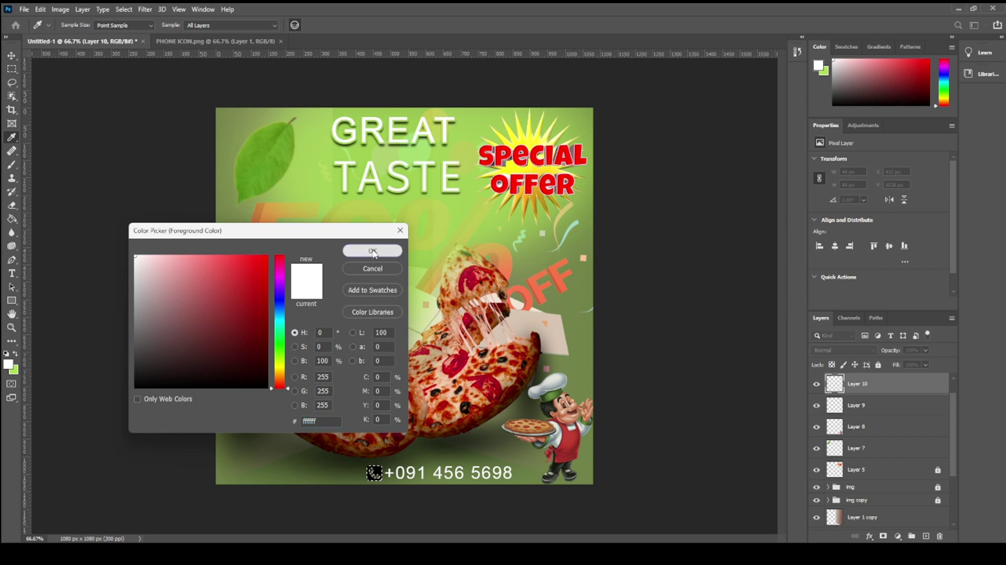
pyautogui.click(372, 251)
pyautogui.click(374, 474)
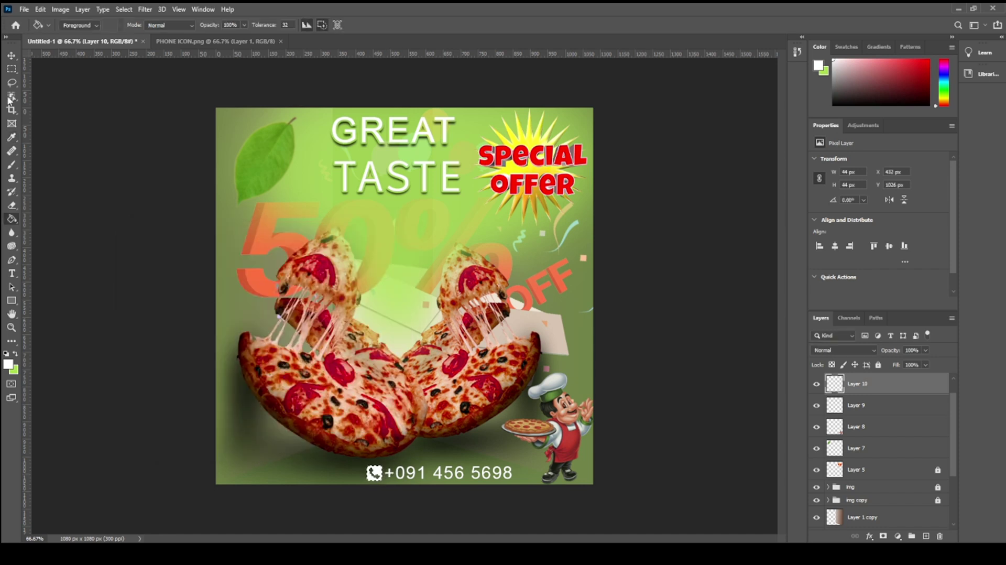
pyautogui.press('v')
pyautogui.click(656, 353)
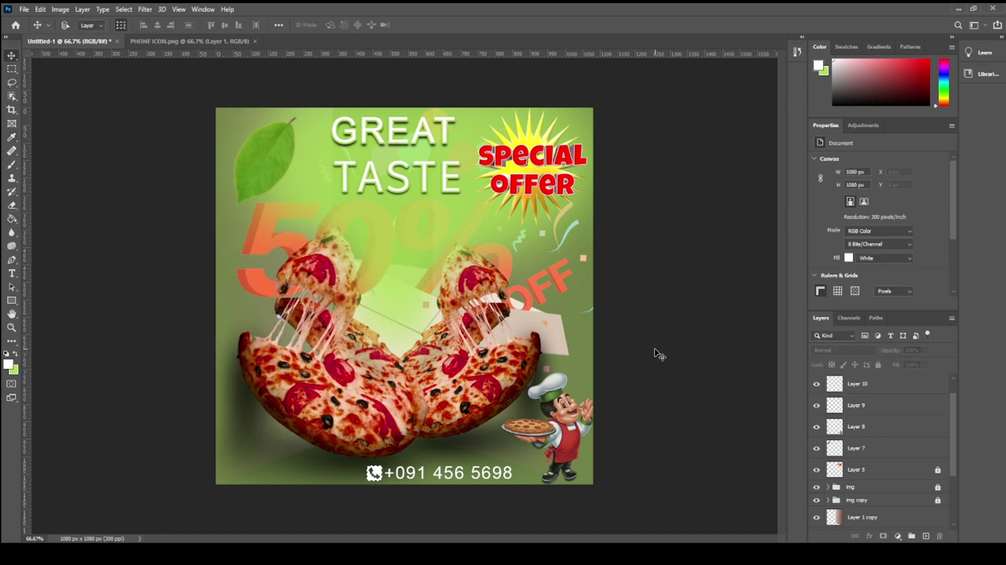
pyautogui.hotkey('ctrl', 'd')
pyautogui.scroll(1, 873, 411)
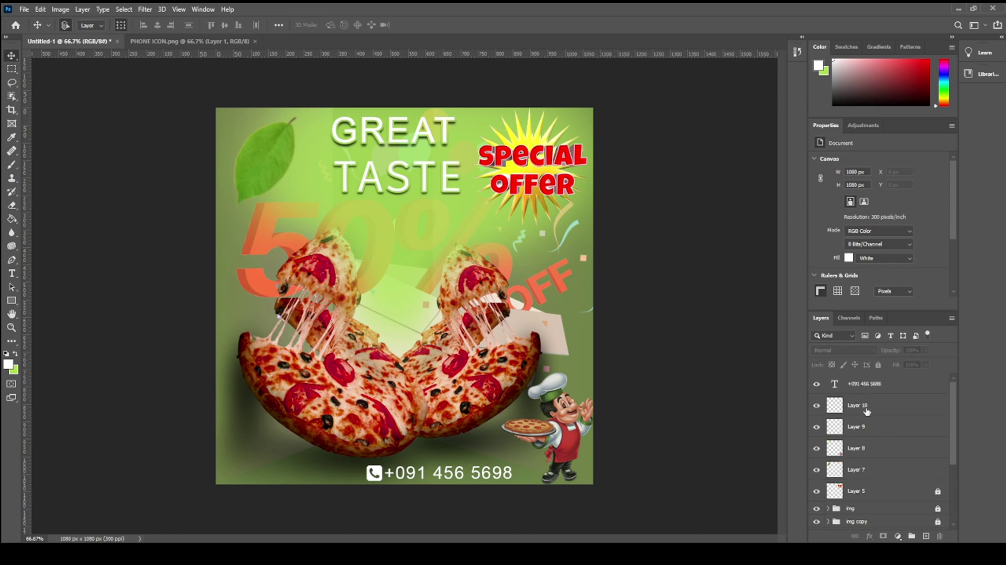
# Step: Delete the original black phone icon layer, Layer 9
pyautogui.click(866, 407)
pyautogui.click(880, 425)
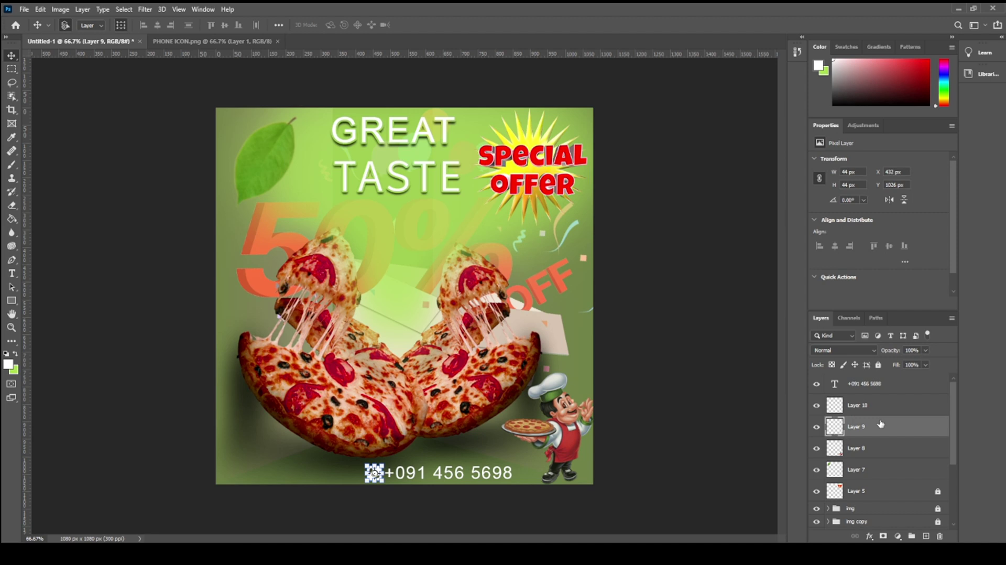
pyautogui.press('Delete')
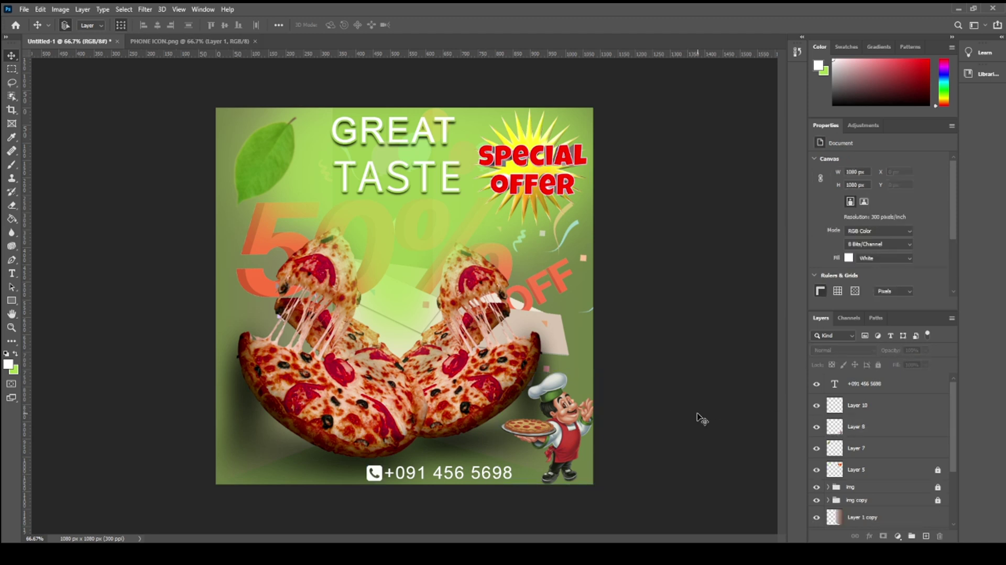
# Step: Add a drop shadow to the chef layer and set the layer's opacity to 100%
pyautogui.click(557, 457)
pyautogui.click(902, 536)
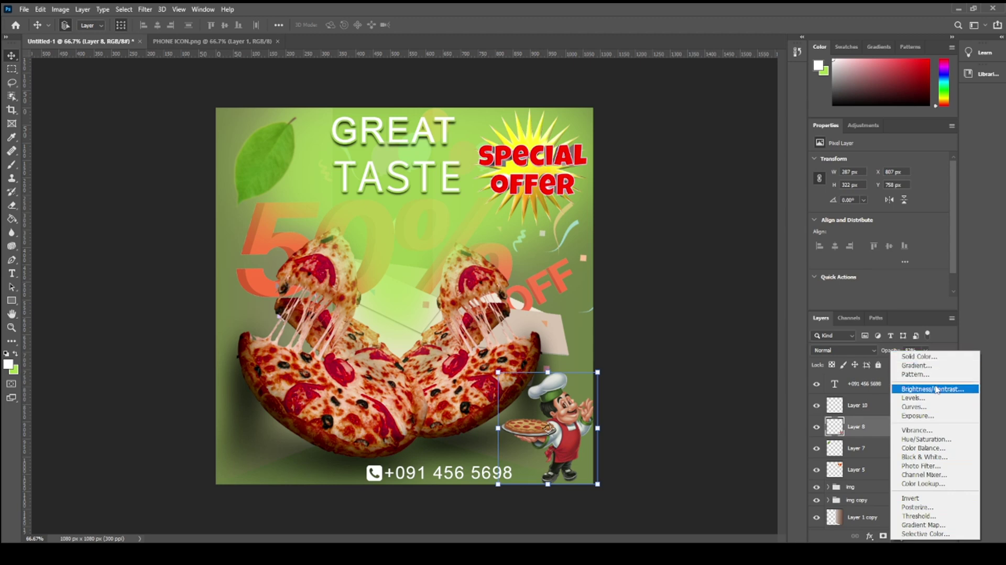
pyautogui.click(869, 539)
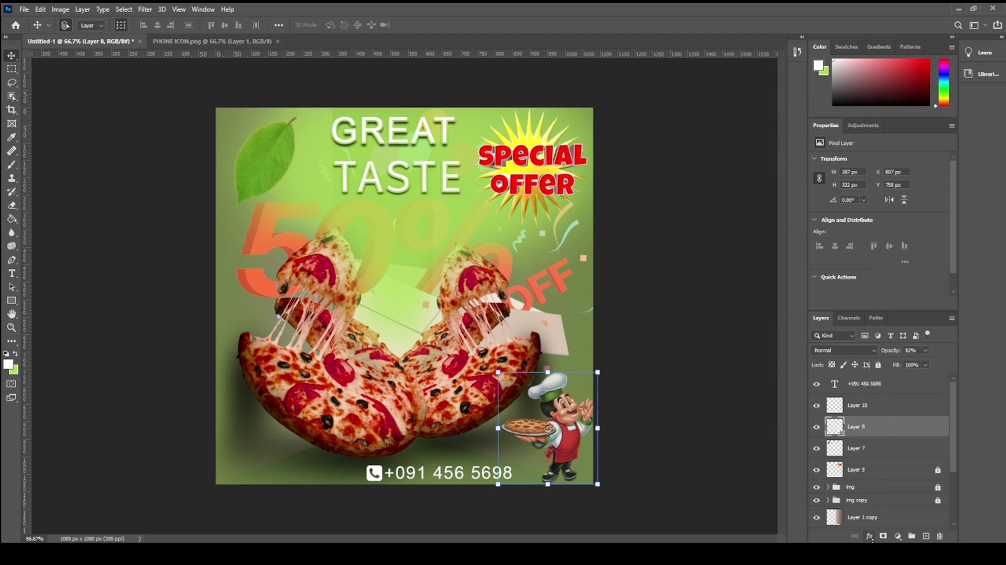
pyautogui.click(870, 537)
pyautogui.click(911, 441)
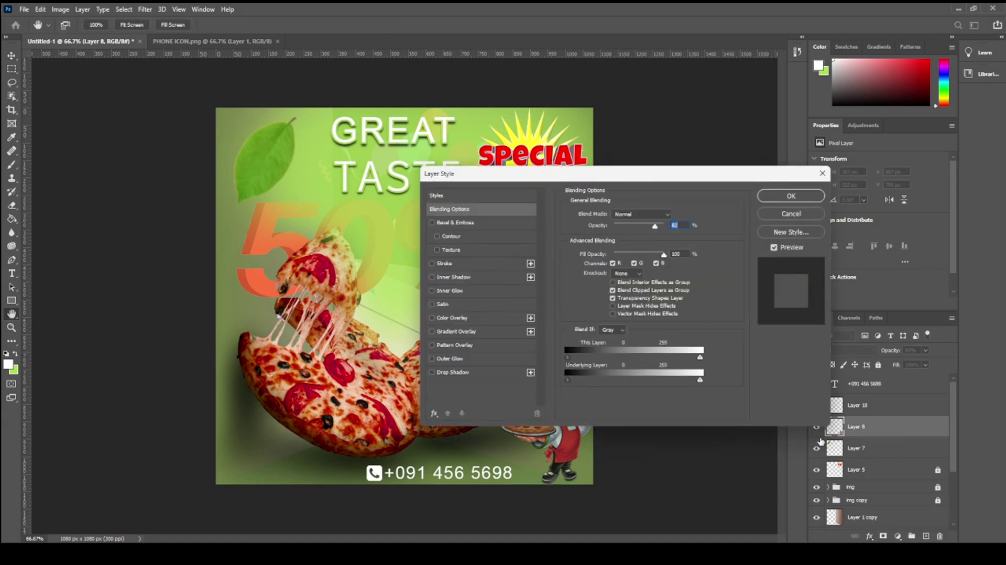
pyautogui.click(433, 372)
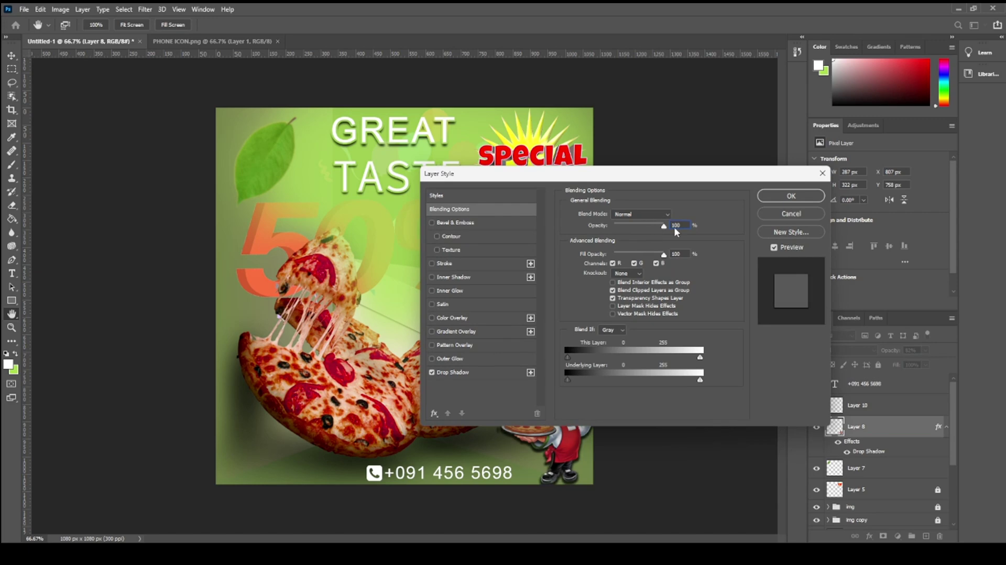
pyautogui.click(782, 200)
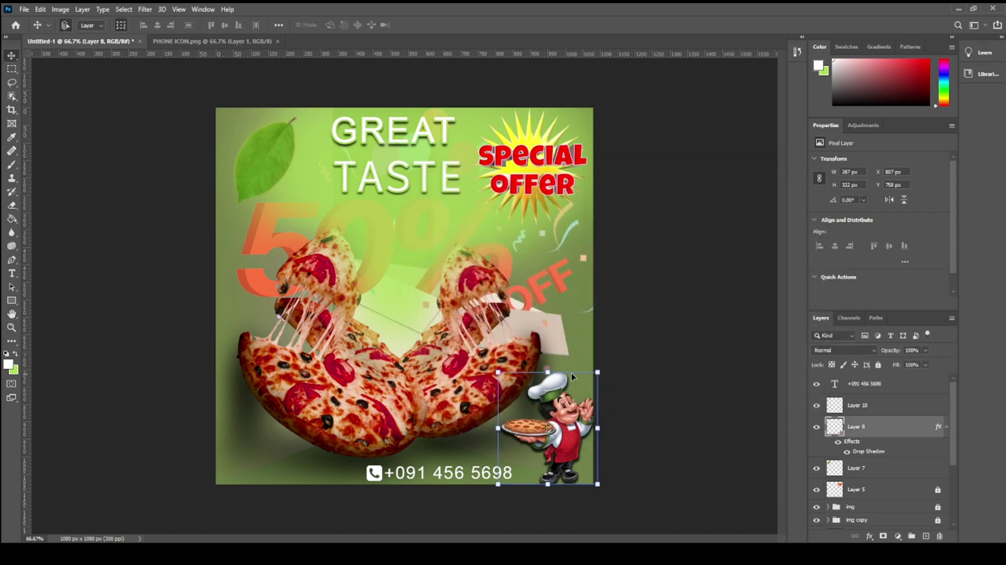
# Step: Separate the chef's drop shadow effect into its own layer
pyautogui.click(83, 10)
pyautogui.moveTo(118, 139)
pyautogui.moveTo(125, 112)
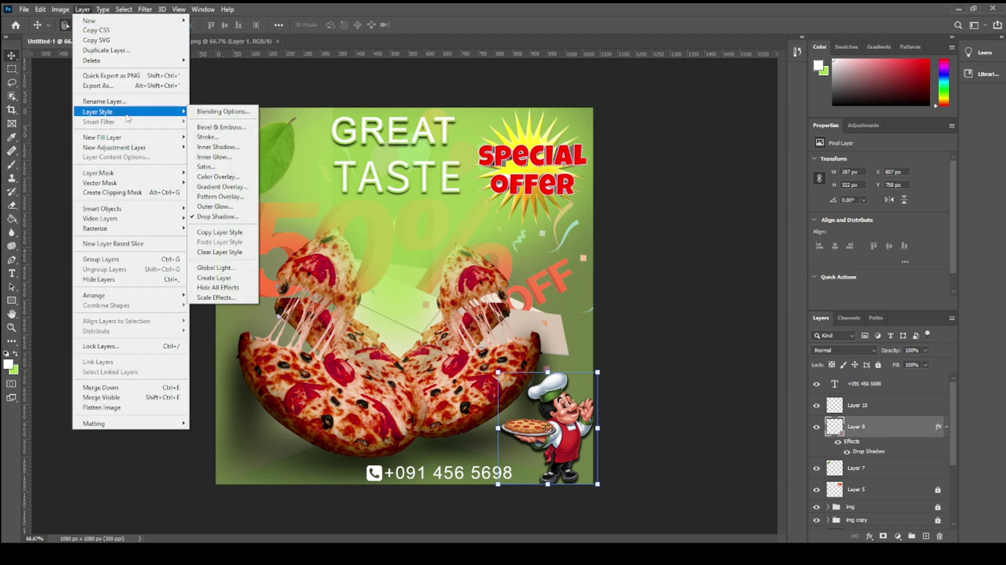
pyautogui.click(224, 278)
pyautogui.click(457, 208)
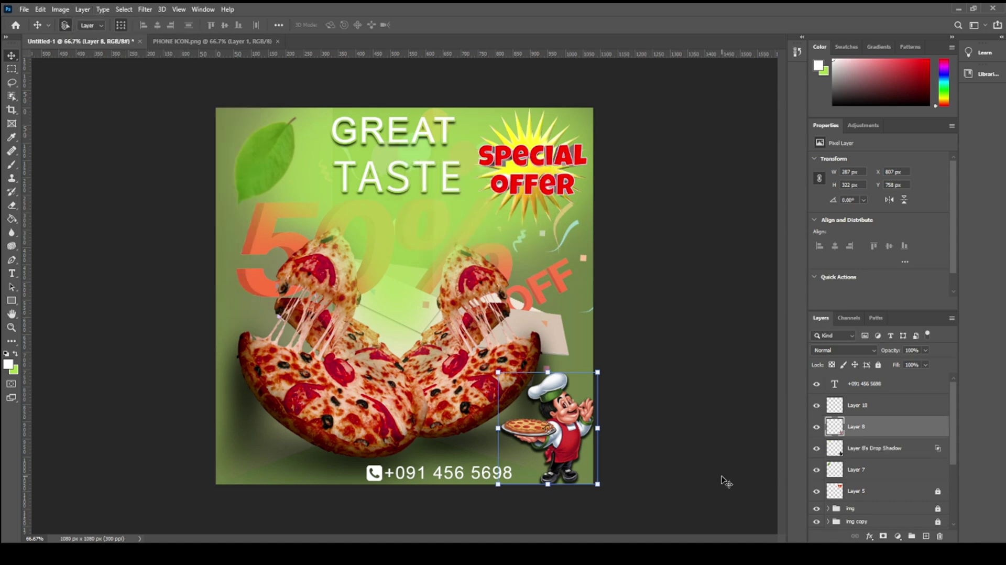
# Step: Distort the chef's separated shadow so it lies flattened on the ground, slanting left behind his feet
pyautogui.hotkey('ctrl', 't')
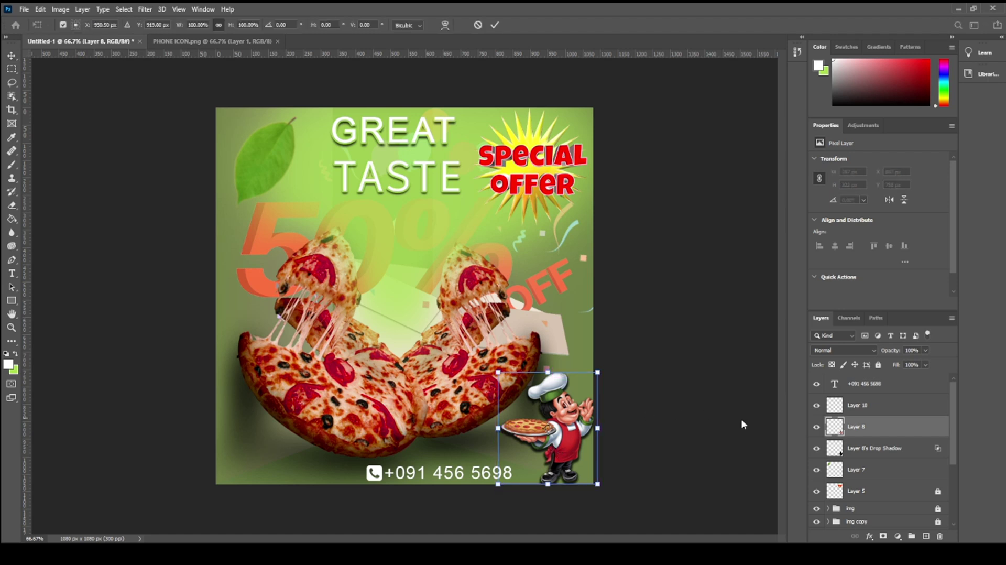
pyautogui.click(908, 449)
pyautogui.rightClick(569, 438)
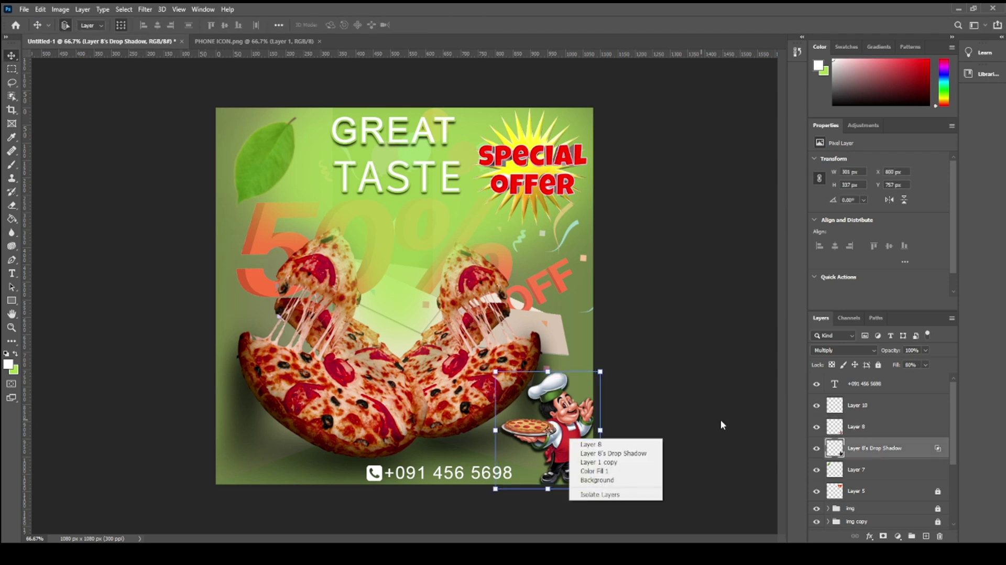
pyautogui.click(706, 420)
pyautogui.hotkey('ctrl', 't')
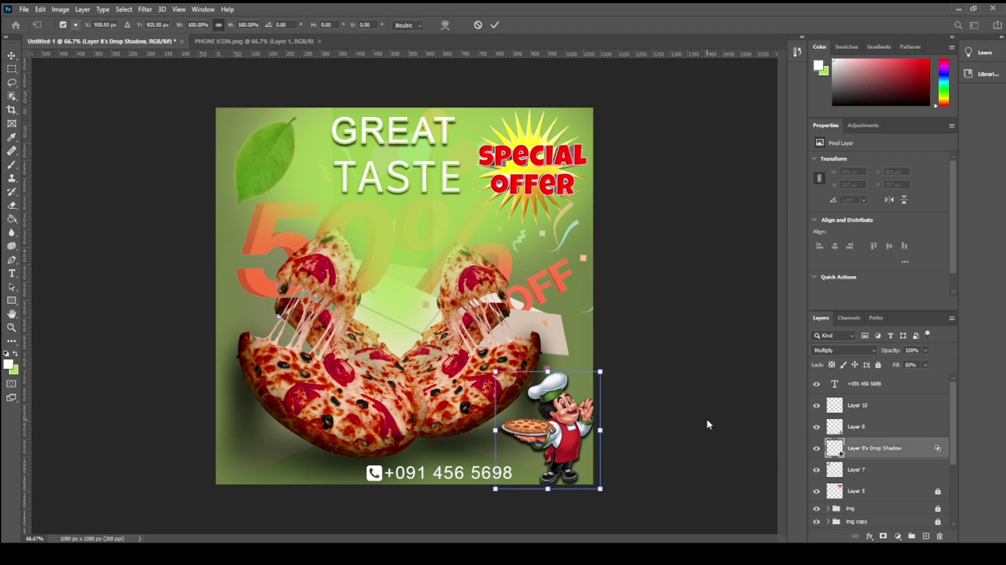
pyautogui.rightClick(583, 427)
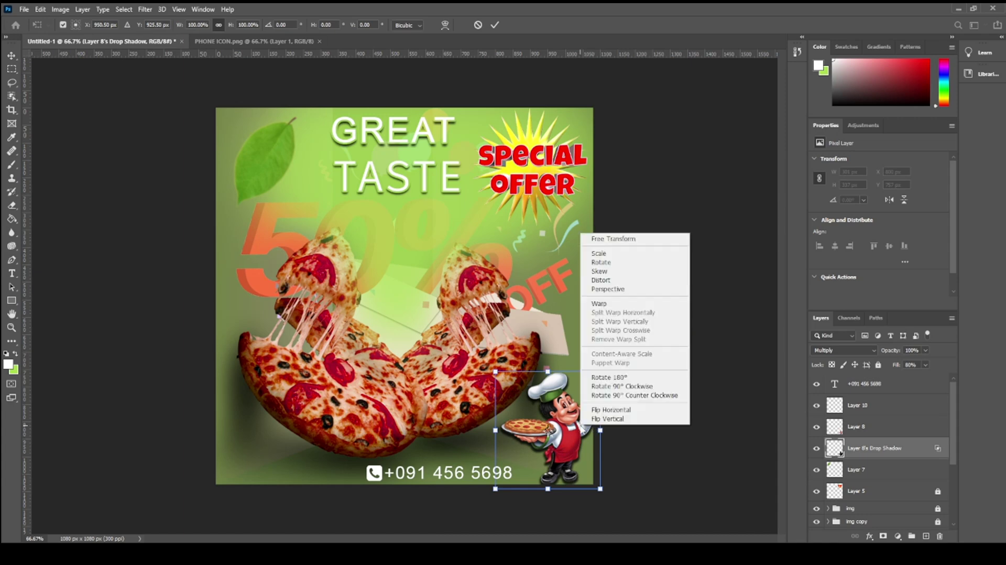
pyautogui.click(601, 280)
pyautogui.moveTo(547, 372); pyautogui.dragTo(504, 450)
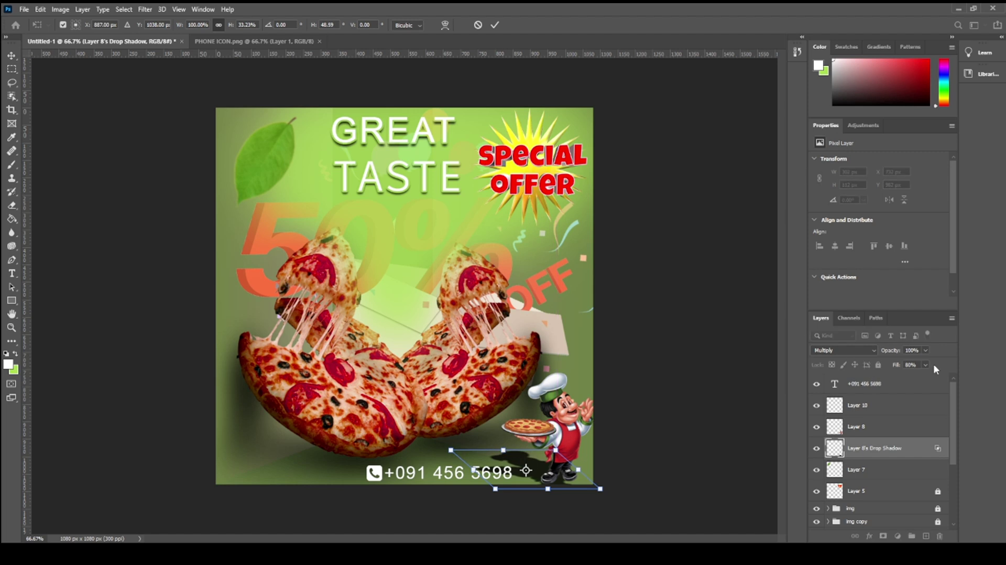
# Step: Lower the chef shadow layer's opacity to 70% and apply the transform
pyautogui.click(926, 350)
pyautogui.moveTo(928, 362); pyautogui.dragTo(913, 364)
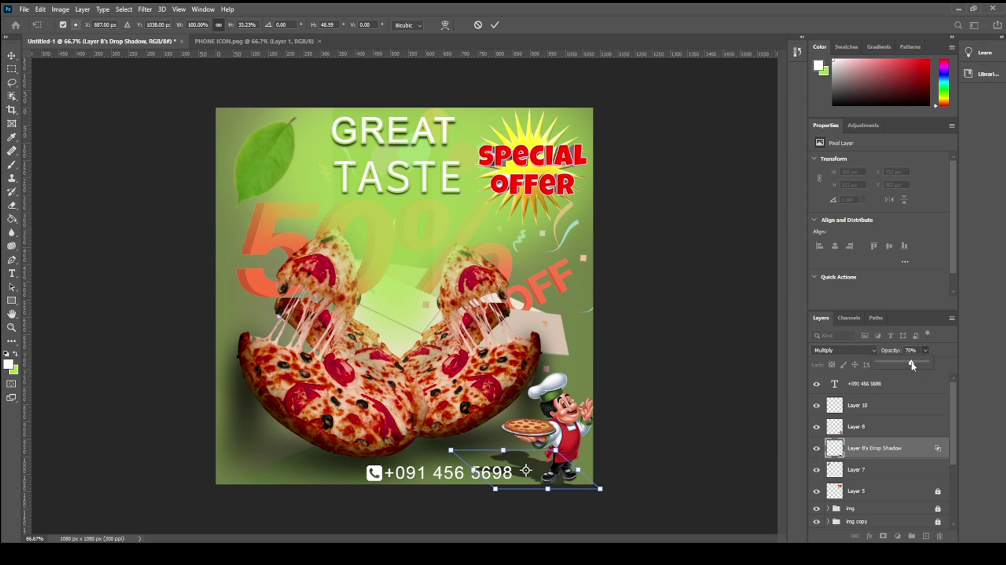
pyautogui.click(705, 396)
pyautogui.press('Return')
pyautogui.click(722, 316)
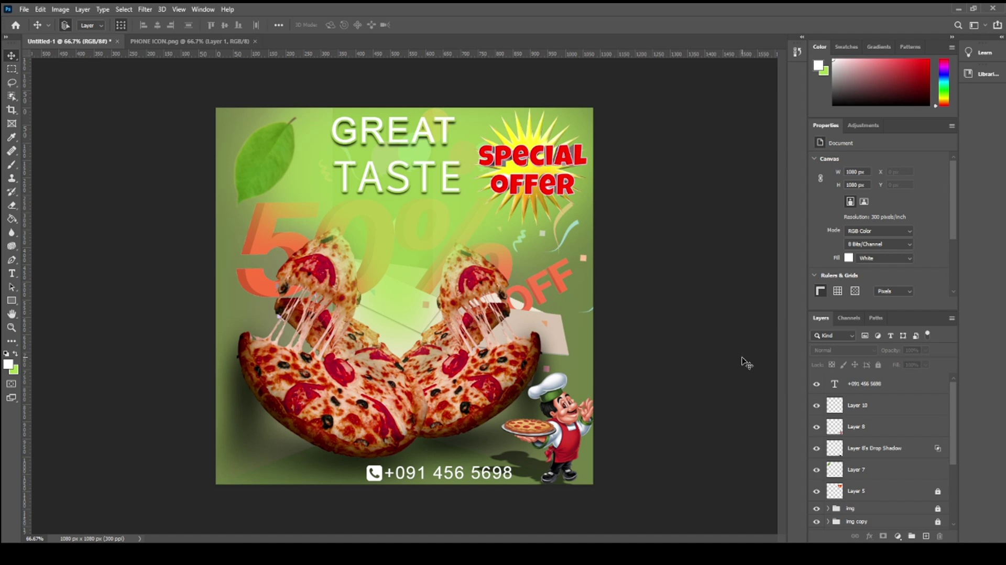
# Step: Add a drop shadow to the phone number text with 80% opacity, 3 px distance, 17% spread and 13 px size
pyautogui.click(450, 474)
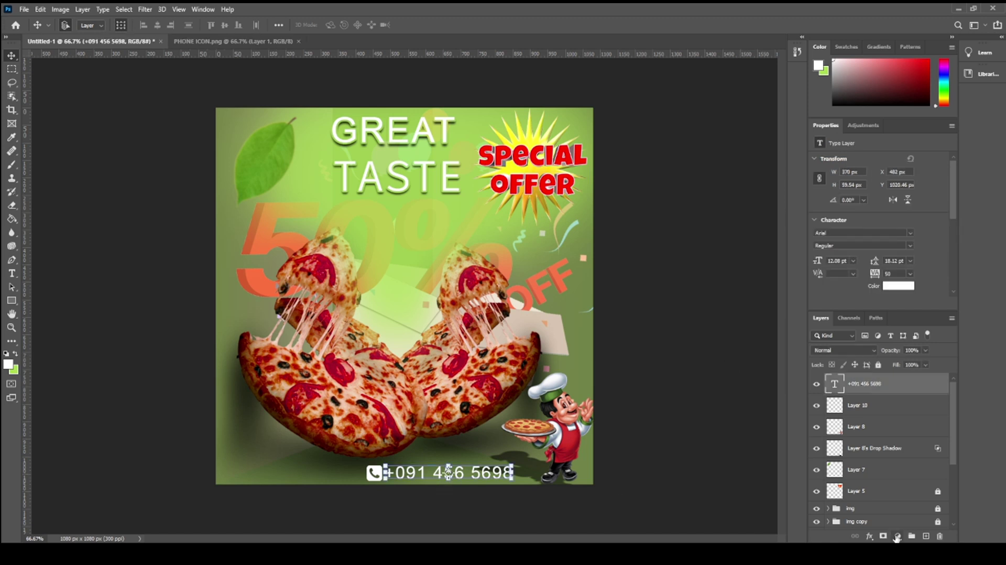
pyautogui.click(870, 536)
pyautogui.click(871, 537)
pyautogui.click(871, 537)
pyautogui.click(888, 536)
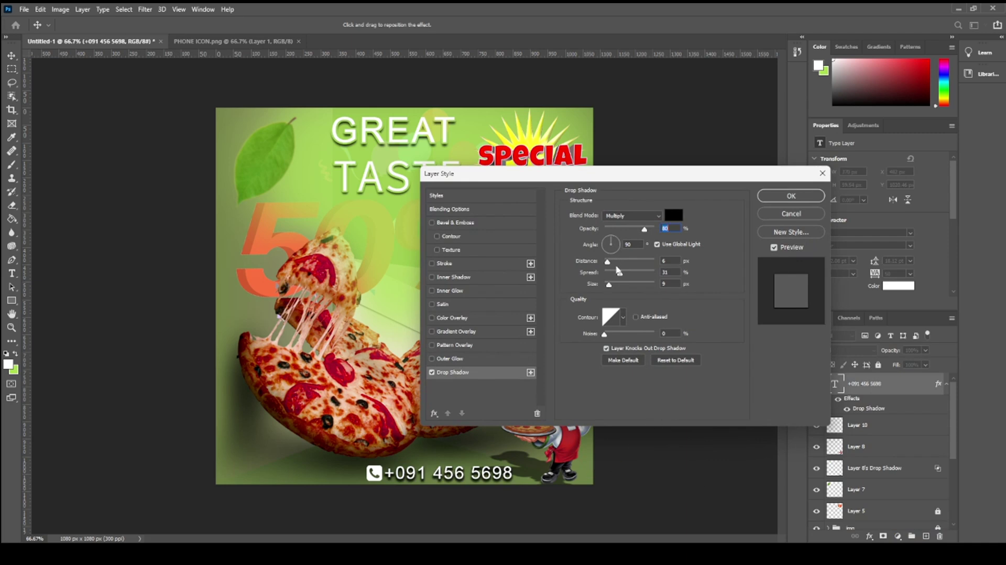
pyautogui.moveTo(623, 278)
pyautogui.mouseDown()
pyautogui.moveTo(609, 275)
pyautogui.moveTo(606, 260)
pyautogui.moveTo(614, 277)
pyautogui.mouseUp()
pyautogui.moveTo(610, 284); pyautogui.dragTo(612, 289)
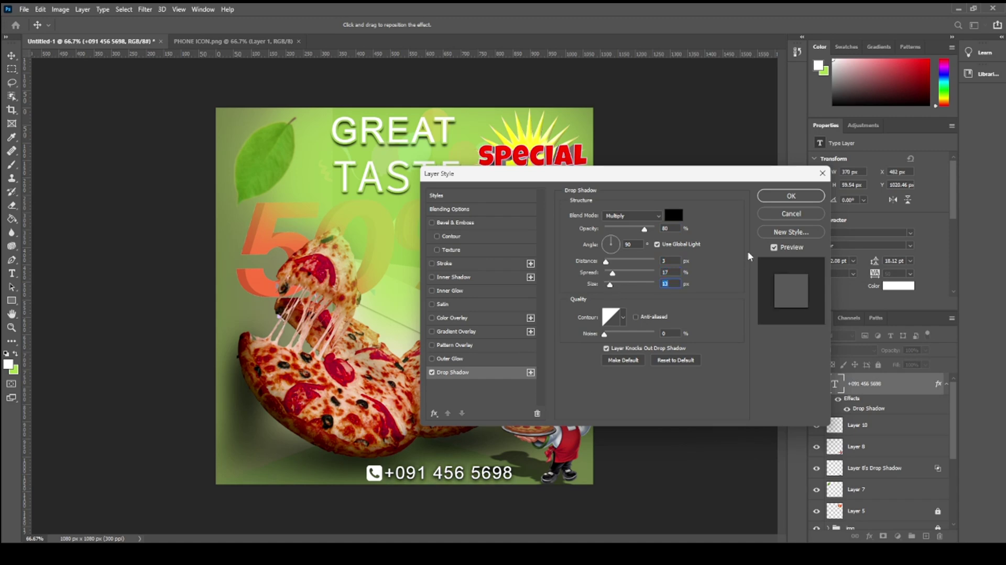
pyautogui.click(791, 196)
# Step: Nudge the white phone icon slightly left and give it a drop shadow with 3 px distance, 17% spread and 13 px size
pyautogui.click(374, 473)
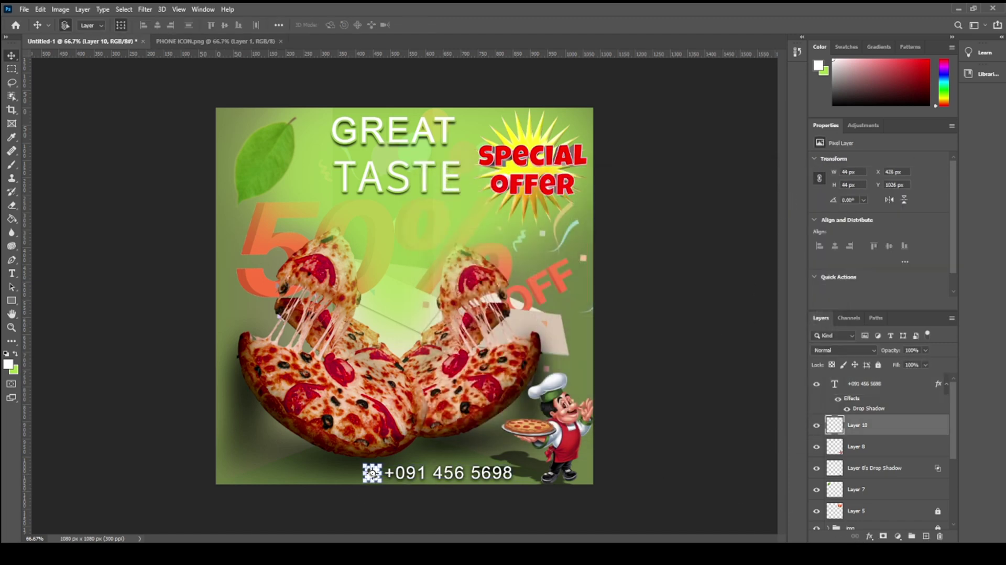
pyautogui.click(870, 536)
pyautogui.click(886, 537)
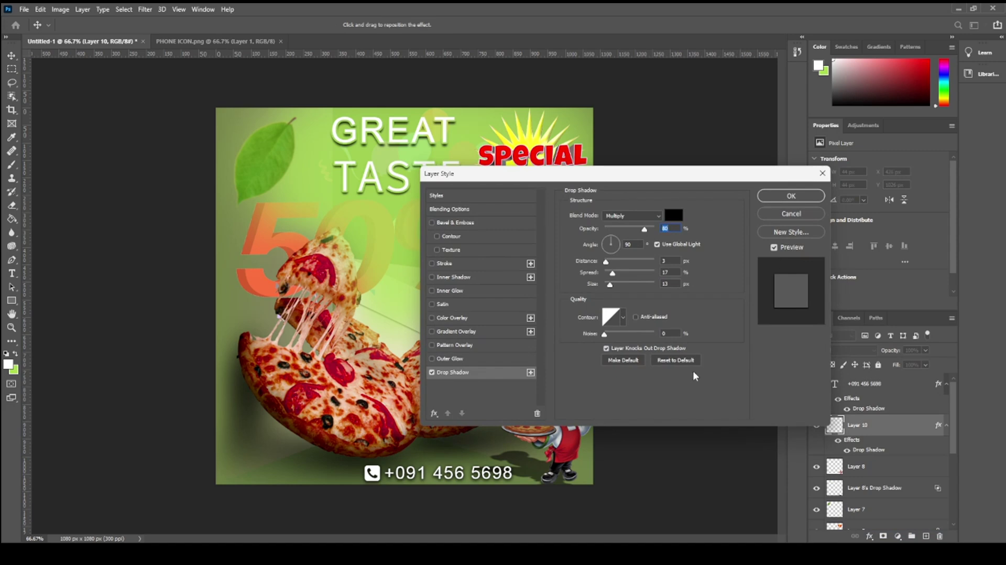
pyautogui.click(792, 196)
pyautogui.click(705, 317)
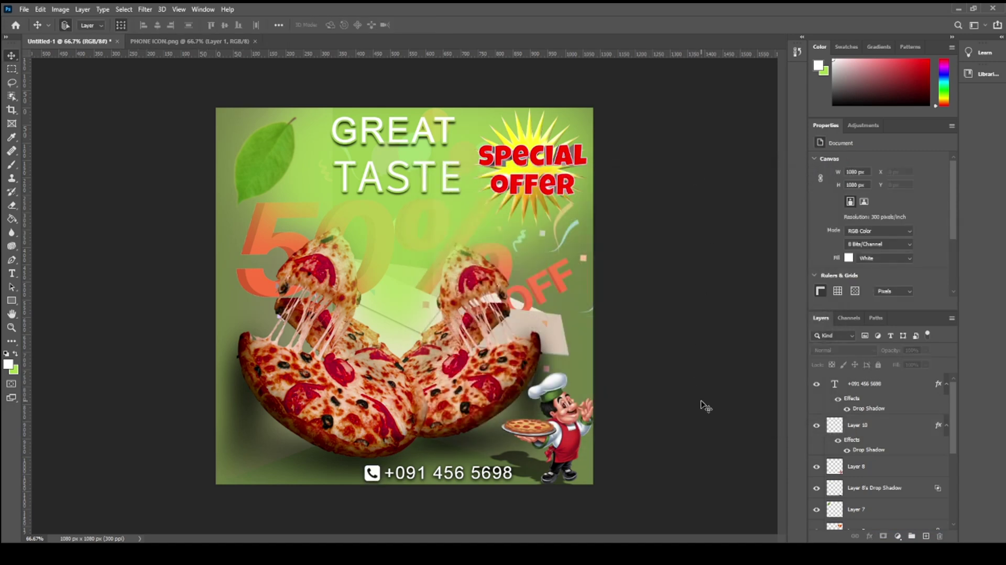
# Step: Unlock the SPECIAL OFFER badge layer and slightly lower its opacity
pyautogui.click(531, 158)
pyautogui.click(926, 351)
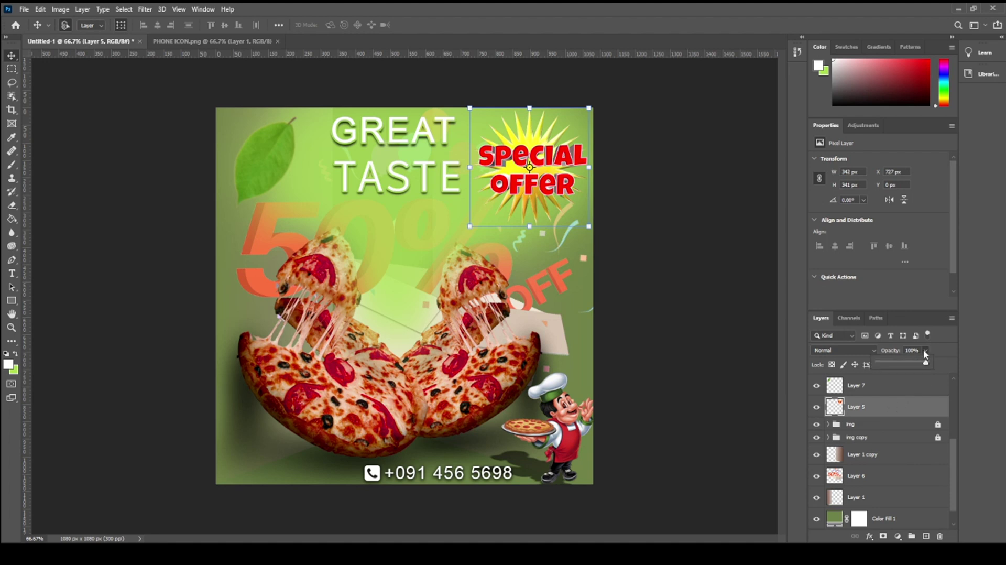
pyautogui.moveTo(925, 363); pyautogui.dragTo(924, 365)
pyautogui.click(907, 350)
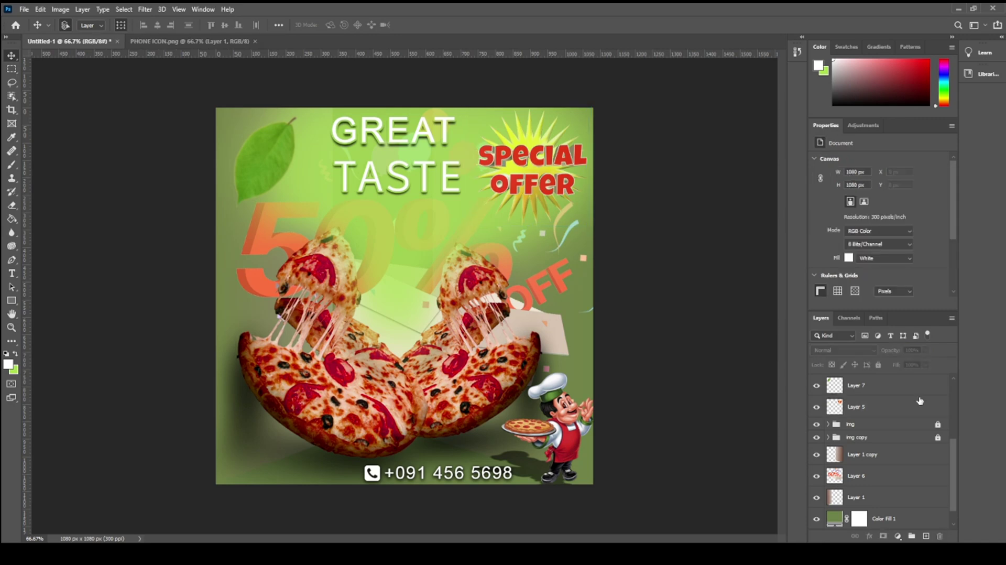
# Step: Duplicate the green leaf layer, rotate the copy to about -131° and place it partly off the poster's bottom edge beside the phone icon
pyautogui.click(279, 143)
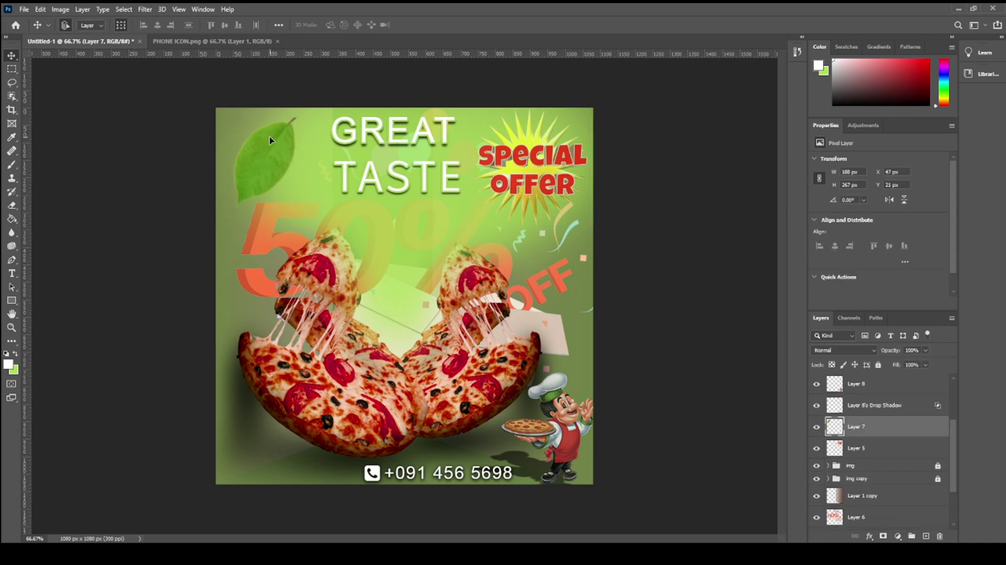
pyautogui.hotkey('ctrl', 'j')
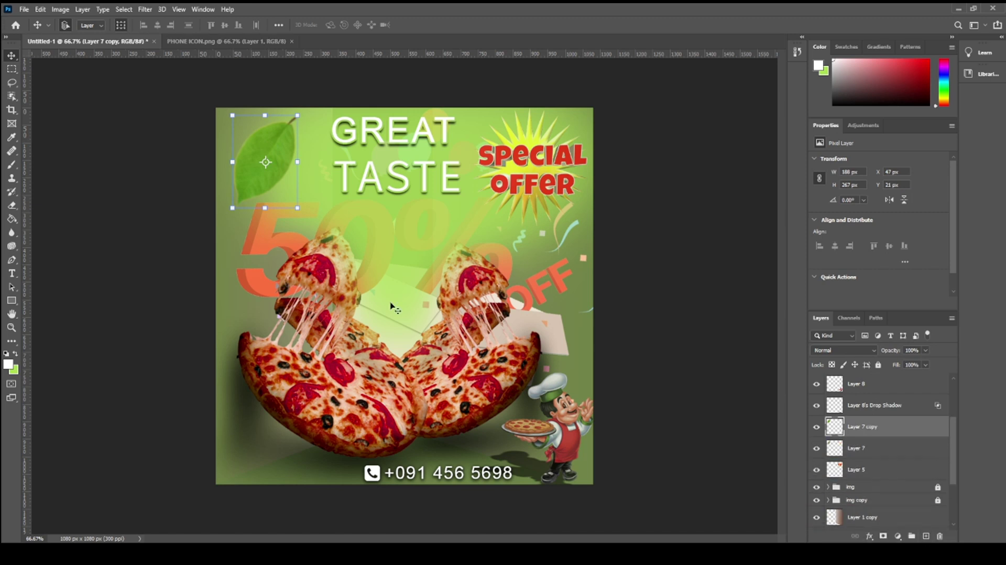
pyautogui.moveTo(309, 115); pyautogui.dragTo(199, 212)
pyautogui.moveTo(294, 154); pyautogui.dragTo(305, 390)
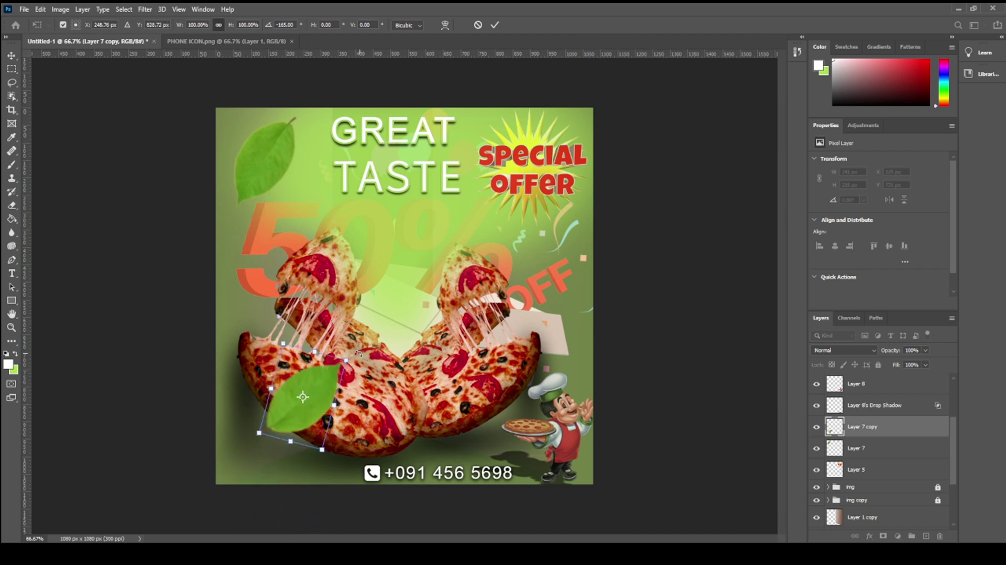
pyautogui.moveTo(349, 354); pyautogui.dragTo(309, 482)
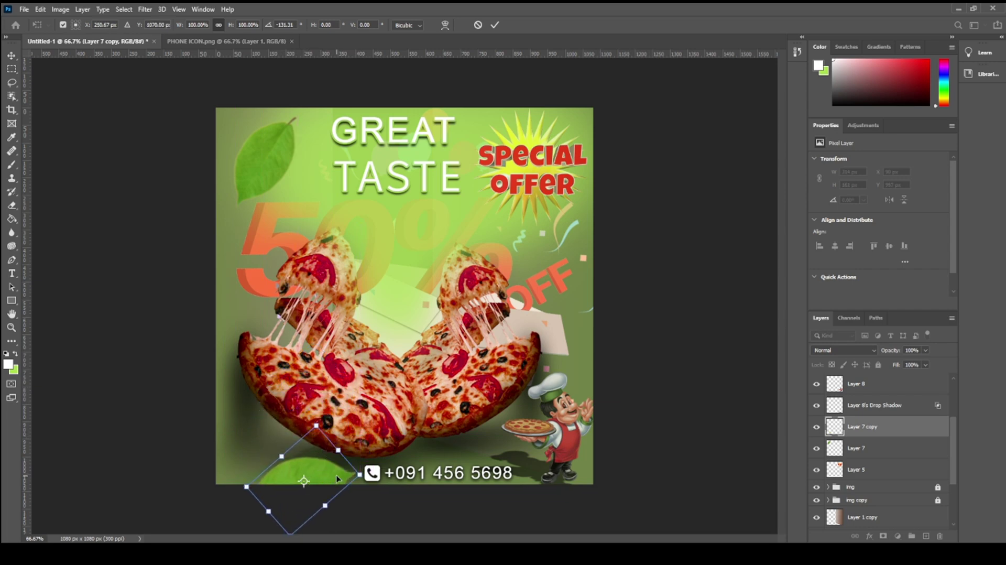
pyautogui.press('Return')
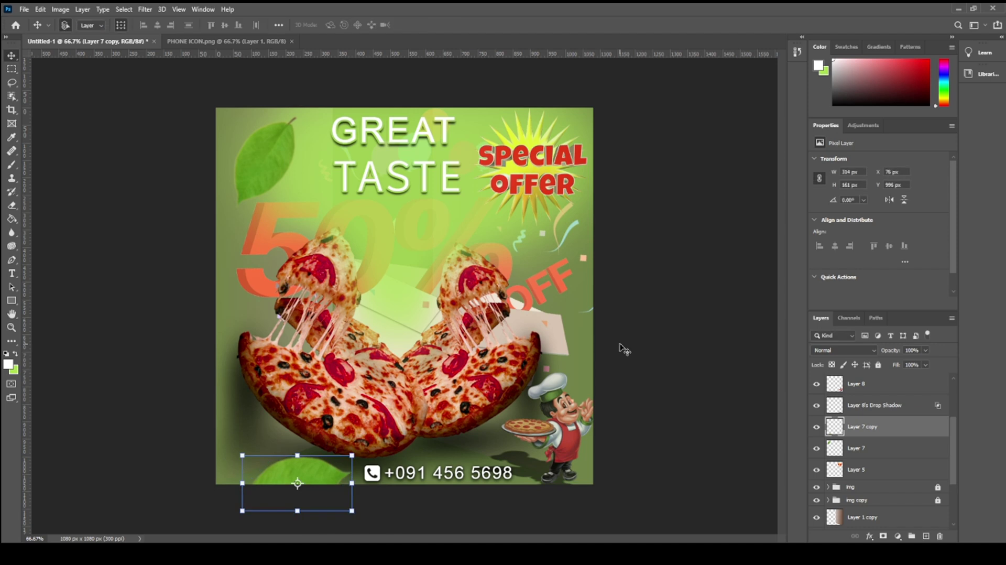
pyautogui.moveTo(362, 474); pyautogui.dragTo(367, 474)
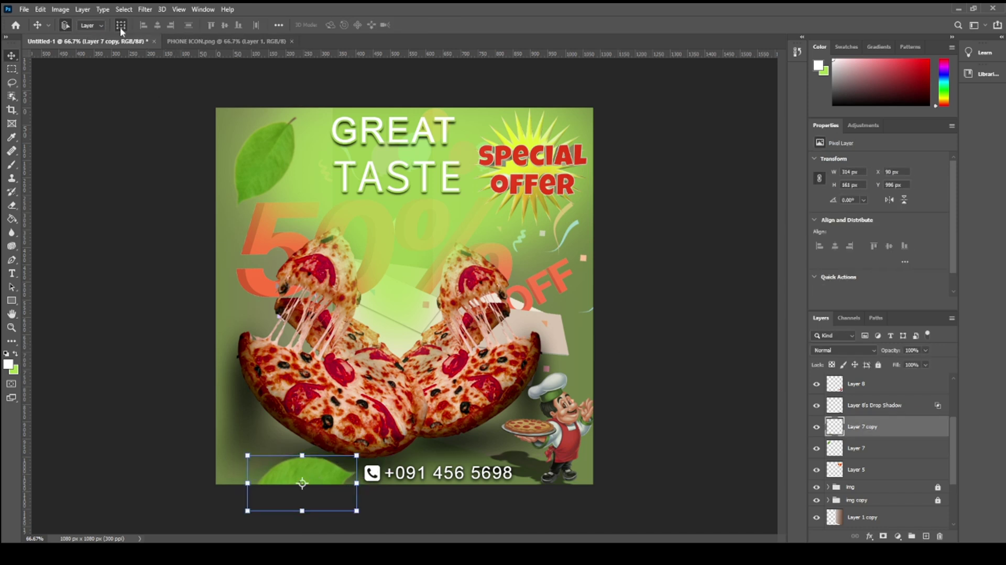
# Step: Apply a Motion Blur with a 90° angle and 19 px distance to the leaf copy and deselect the layer
pyautogui.click(145, 9)
pyautogui.moveTo(197, 133)
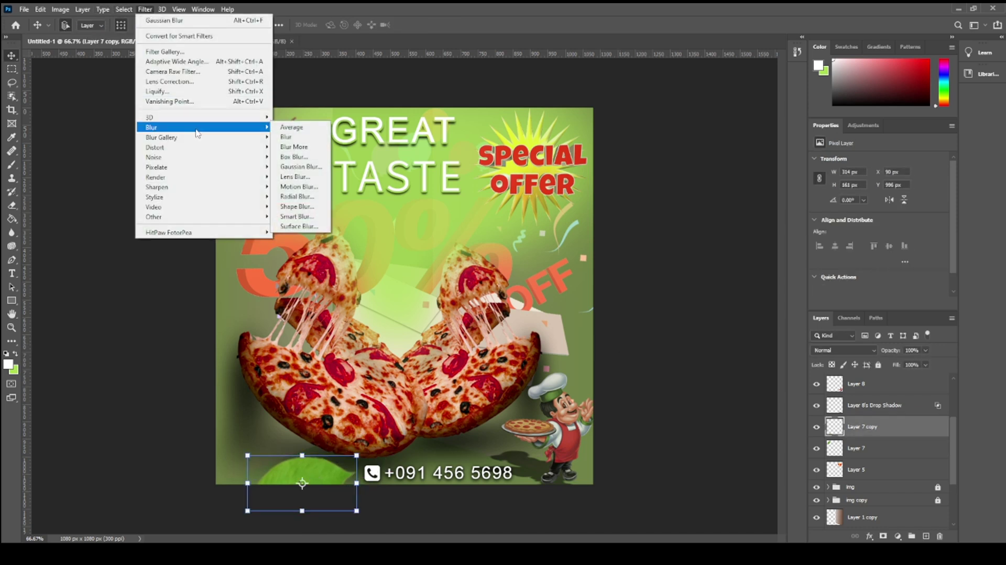
pyautogui.click(299, 187)
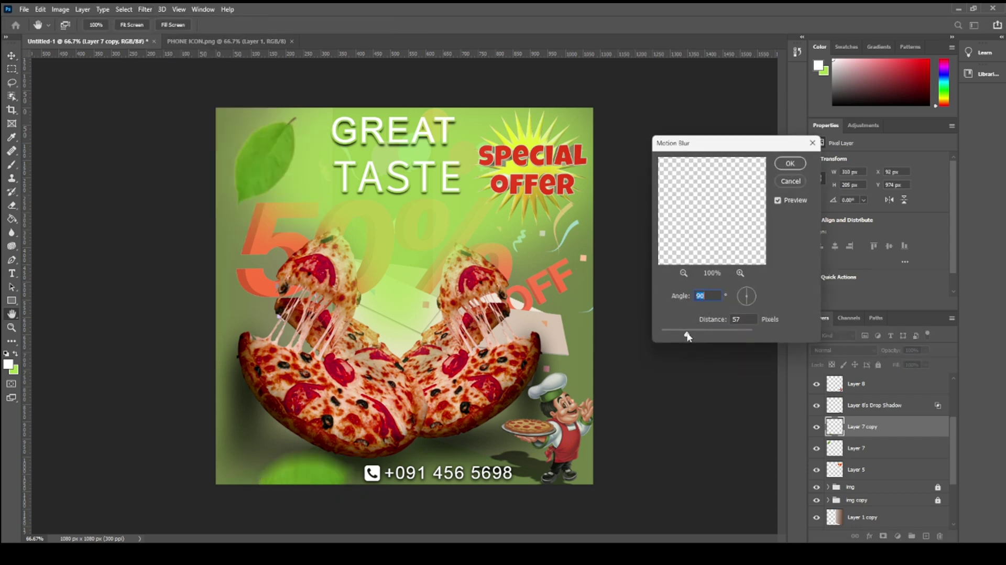
pyautogui.moveTo(688, 337); pyautogui.dragTo(672, 340)
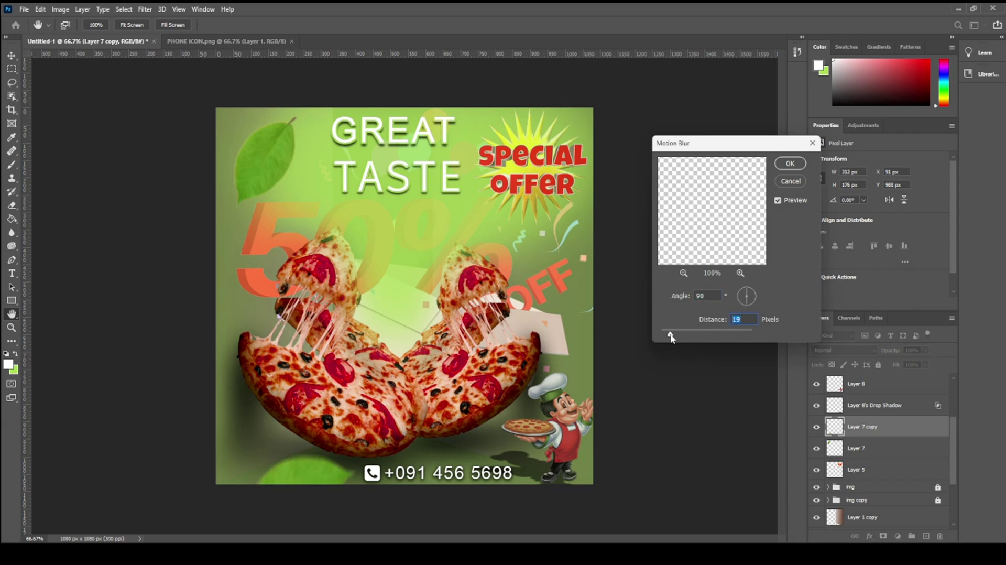
pyautogui.click(789, 163)
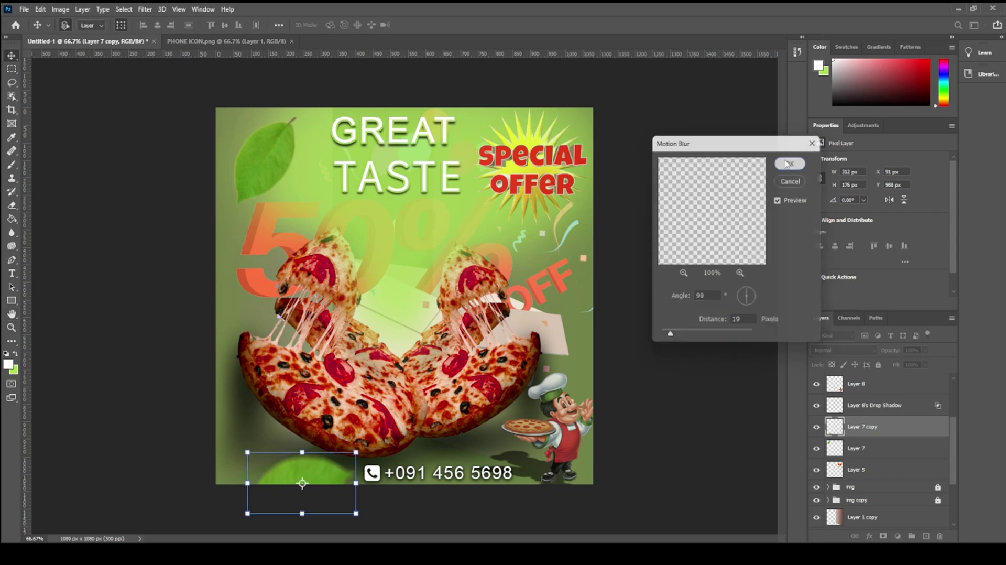
pyautogui.click(697, 265)
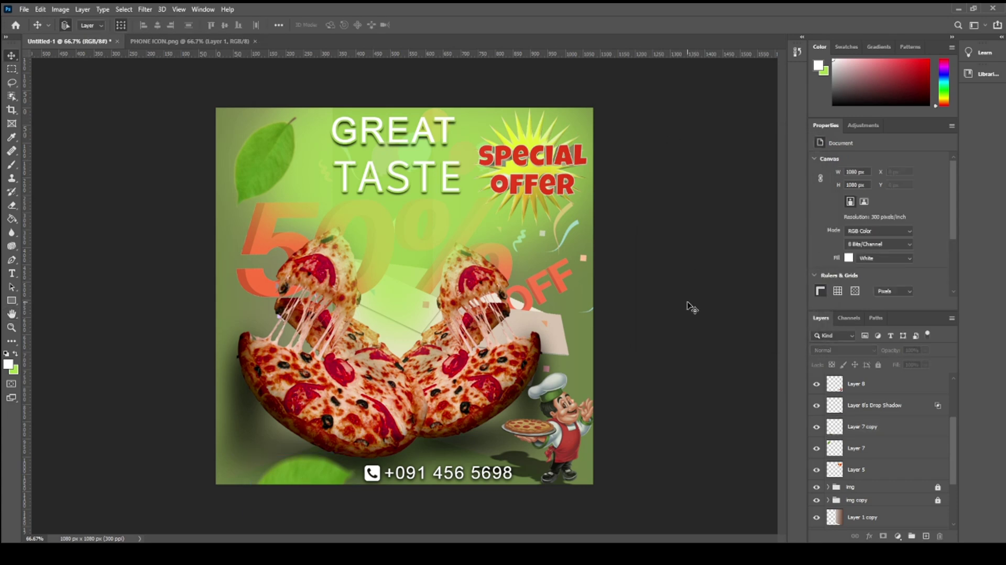